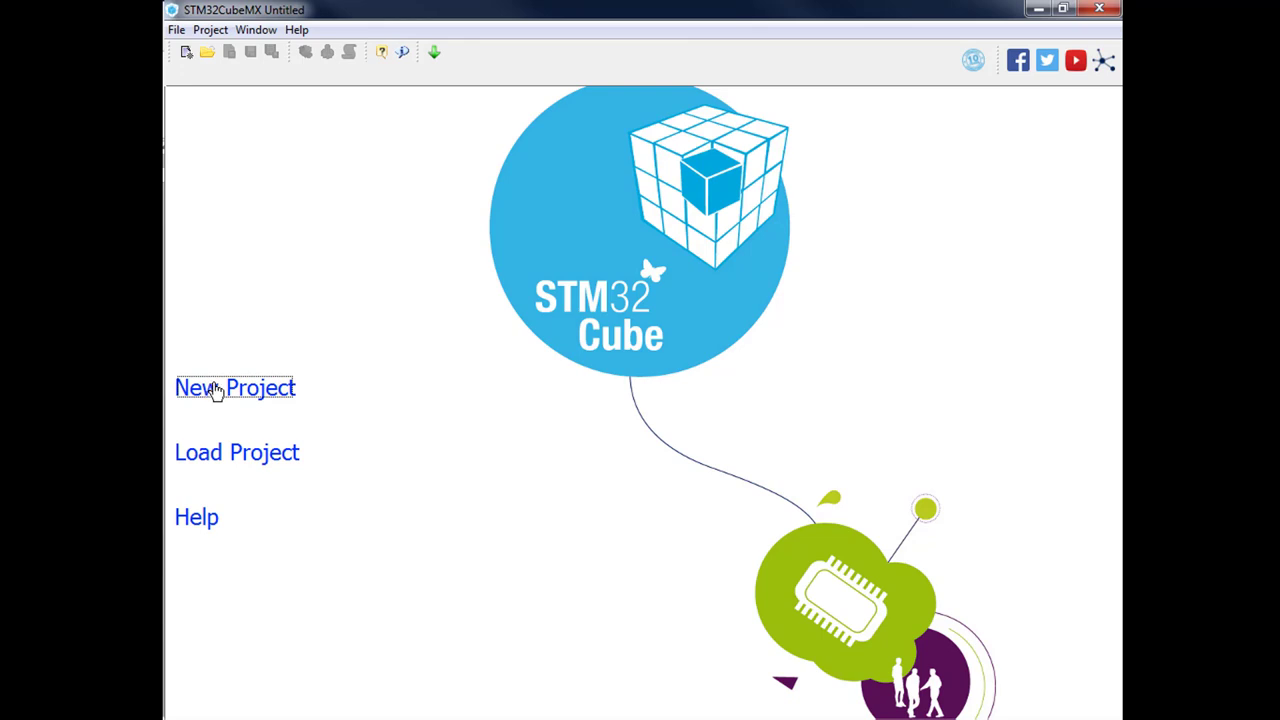
# Start a new project
pyautogui.click(222, 393)
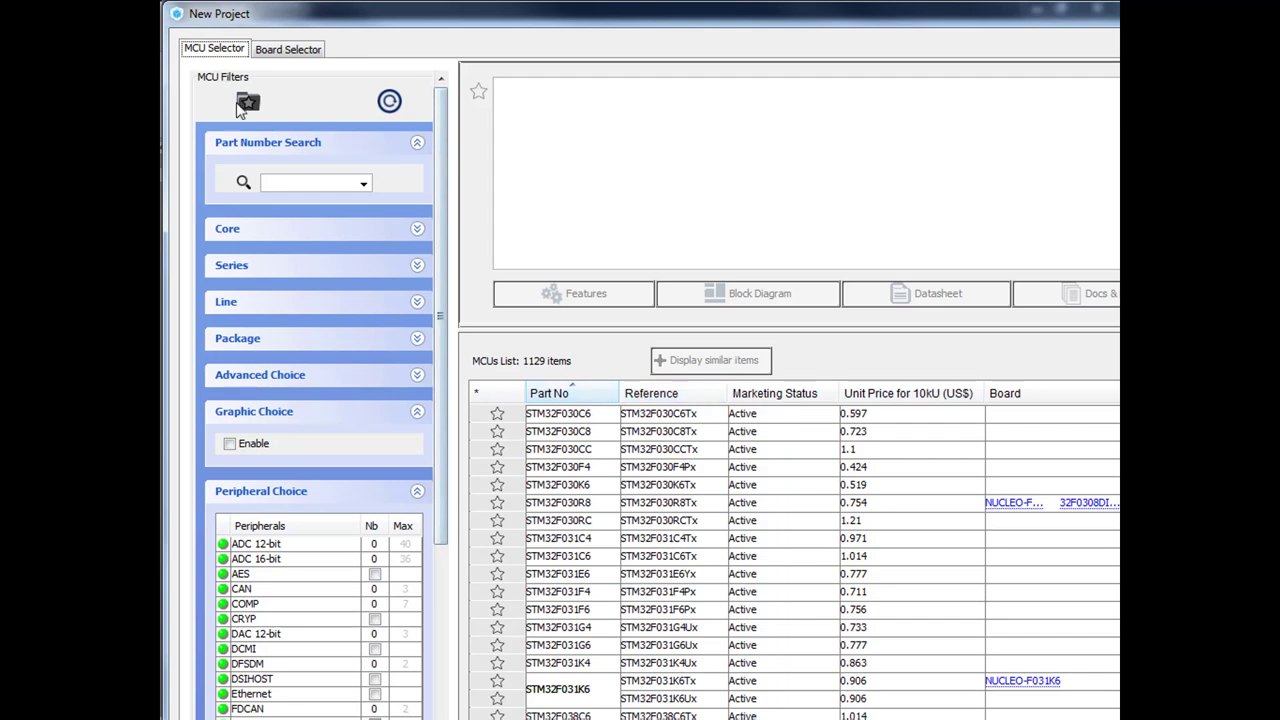
pyautogui.click(286, 182)
pyautogui.write('f')
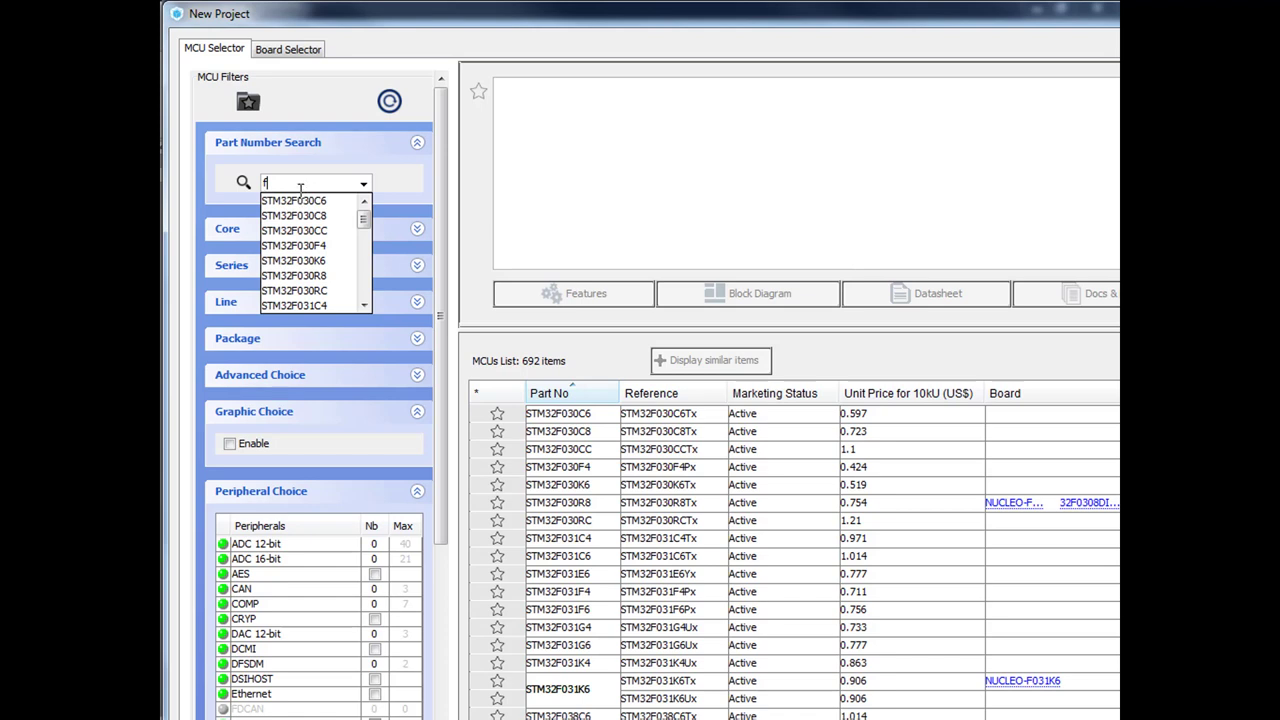
pyautogui.write('-ze')
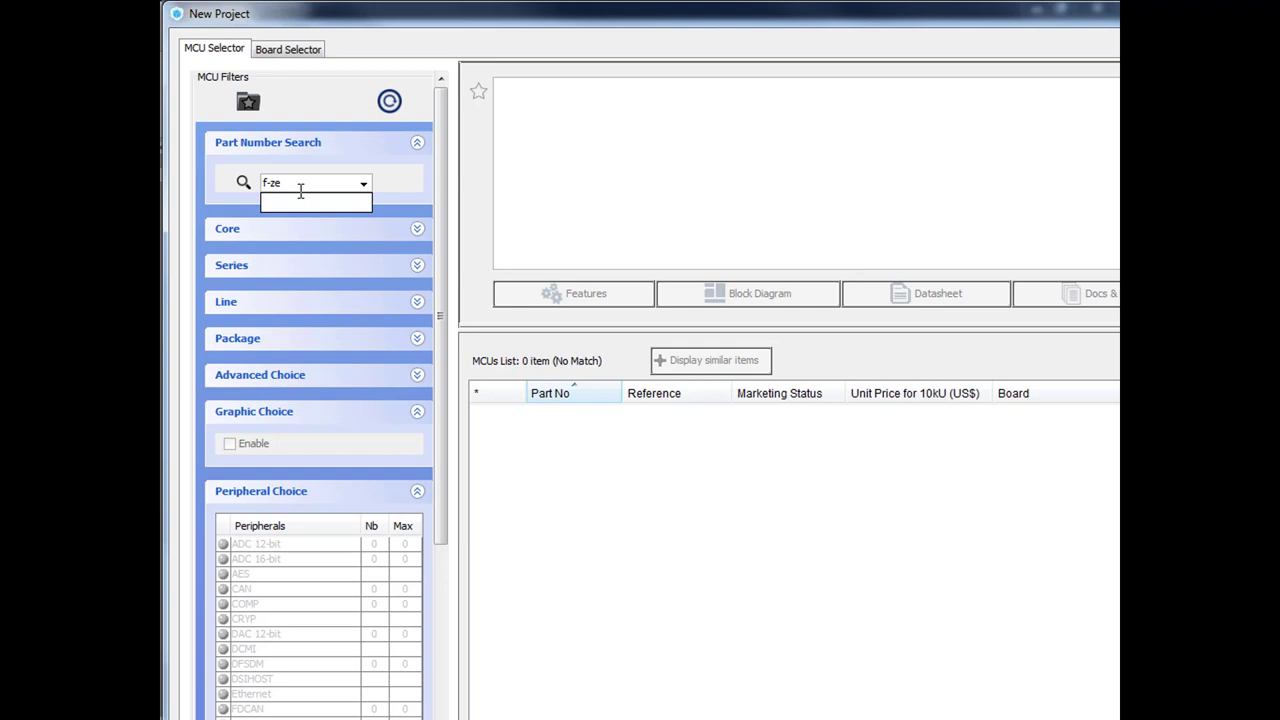
pyautogui.press('BackSpace')
pyautogui.press('BackSpace')
pyautogui.press('BackSpace')
pyautogui.press('BackSpace')
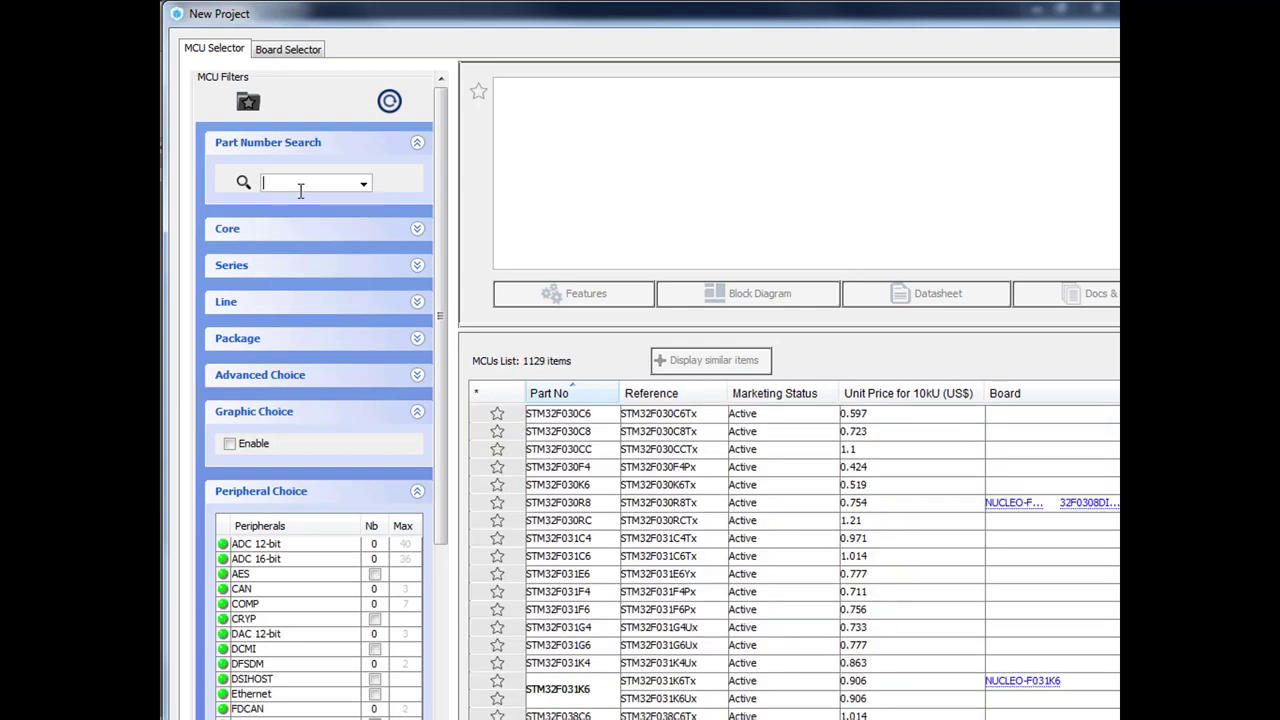
# Filter the microcontroller part numbers by F446Z and create the project for the STM32F446ZETx
pyautogui.write('F')
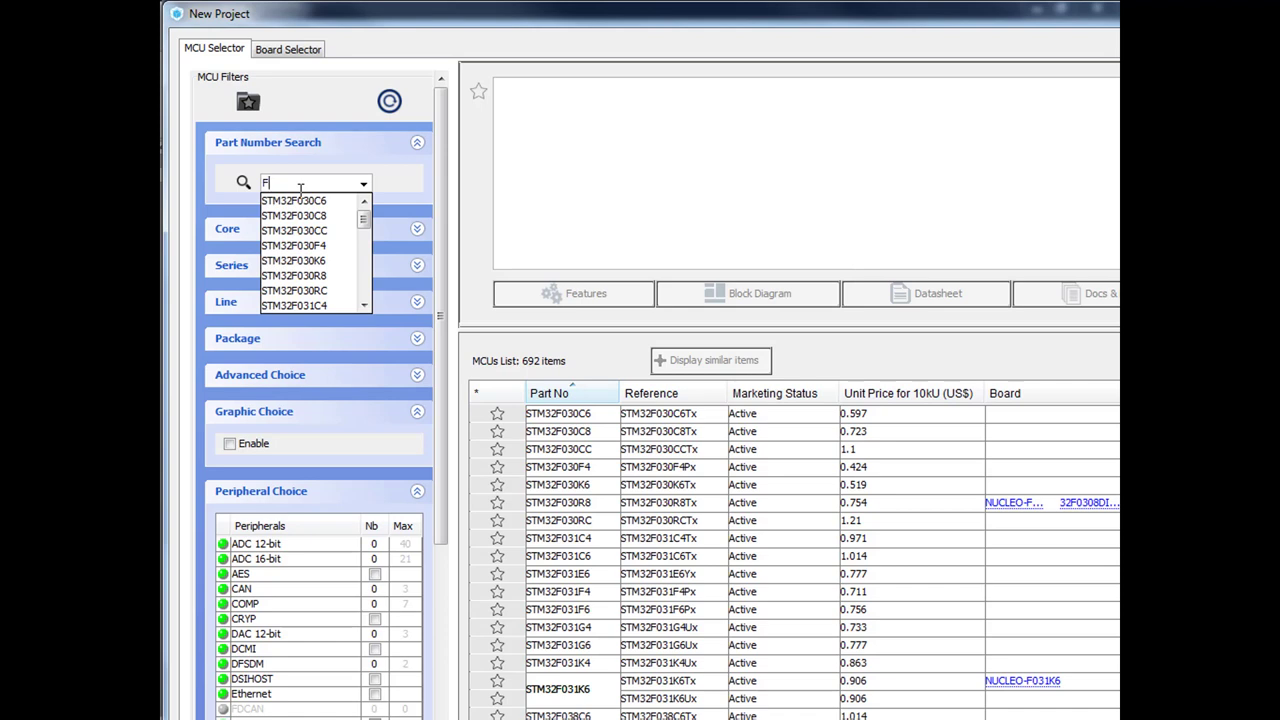
pyautogui.write('446')
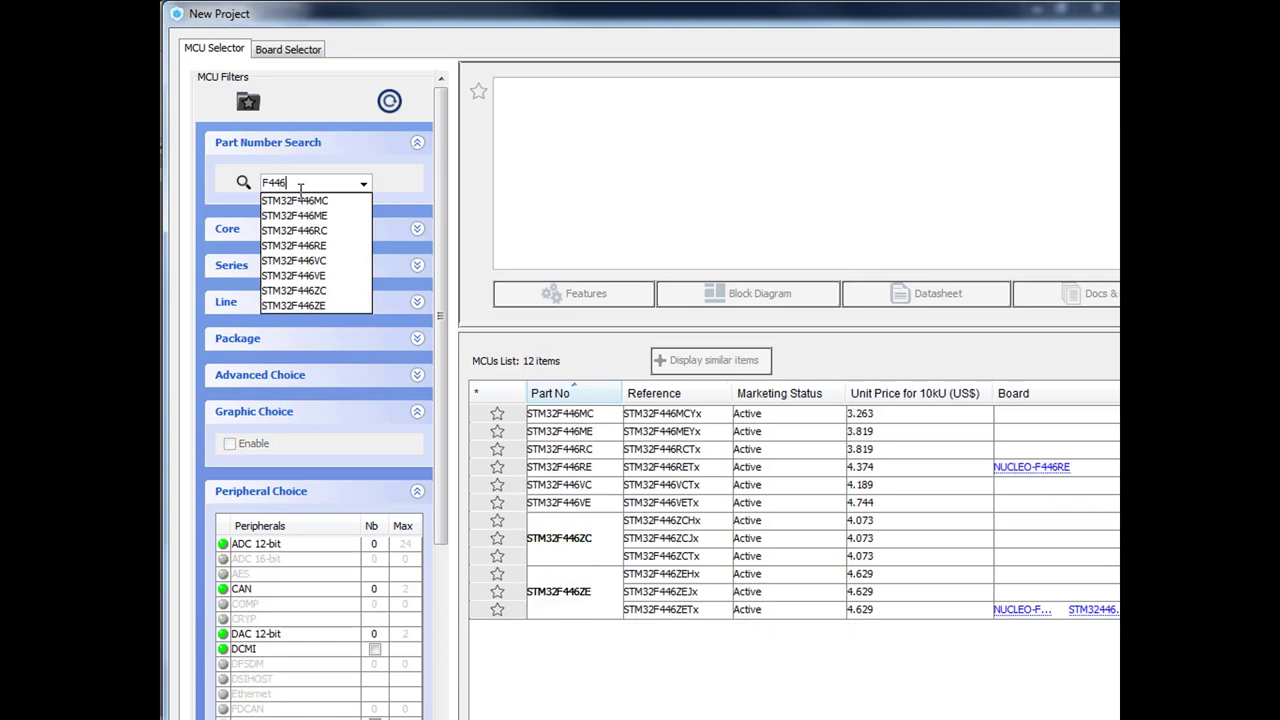
pyautogui.write('Z')
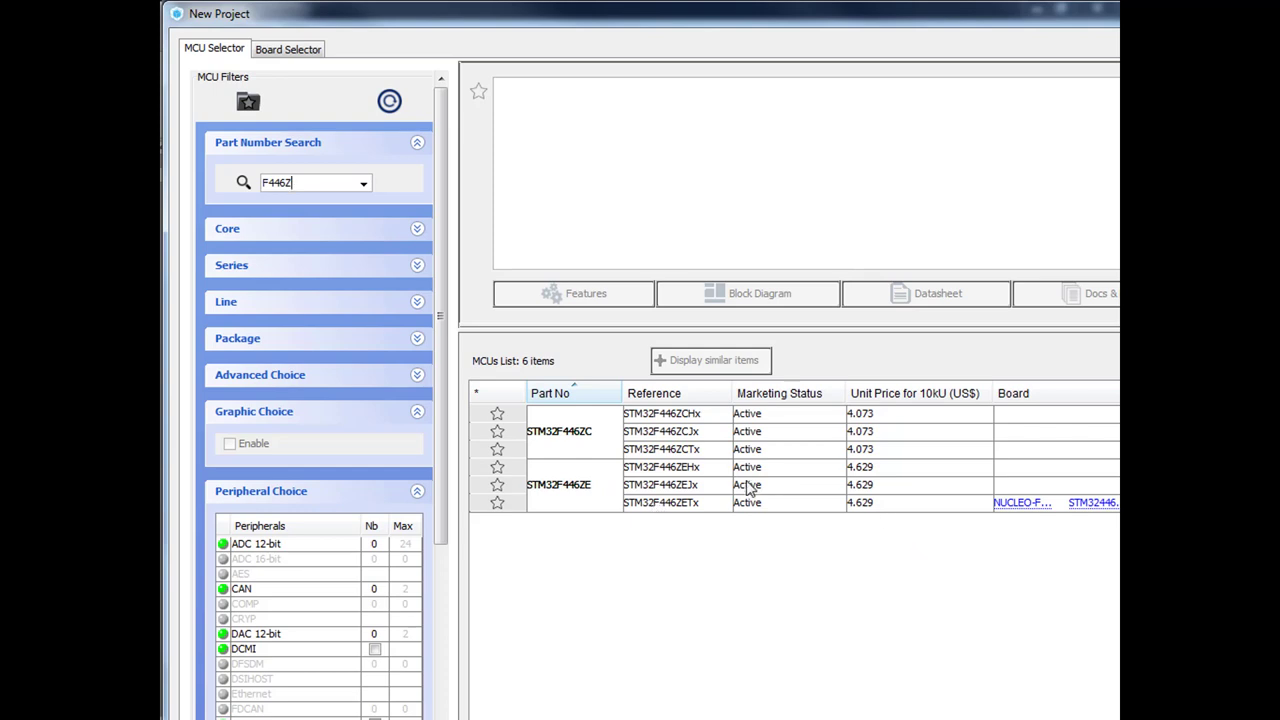
pyautogui.doubleClick(697, 503)
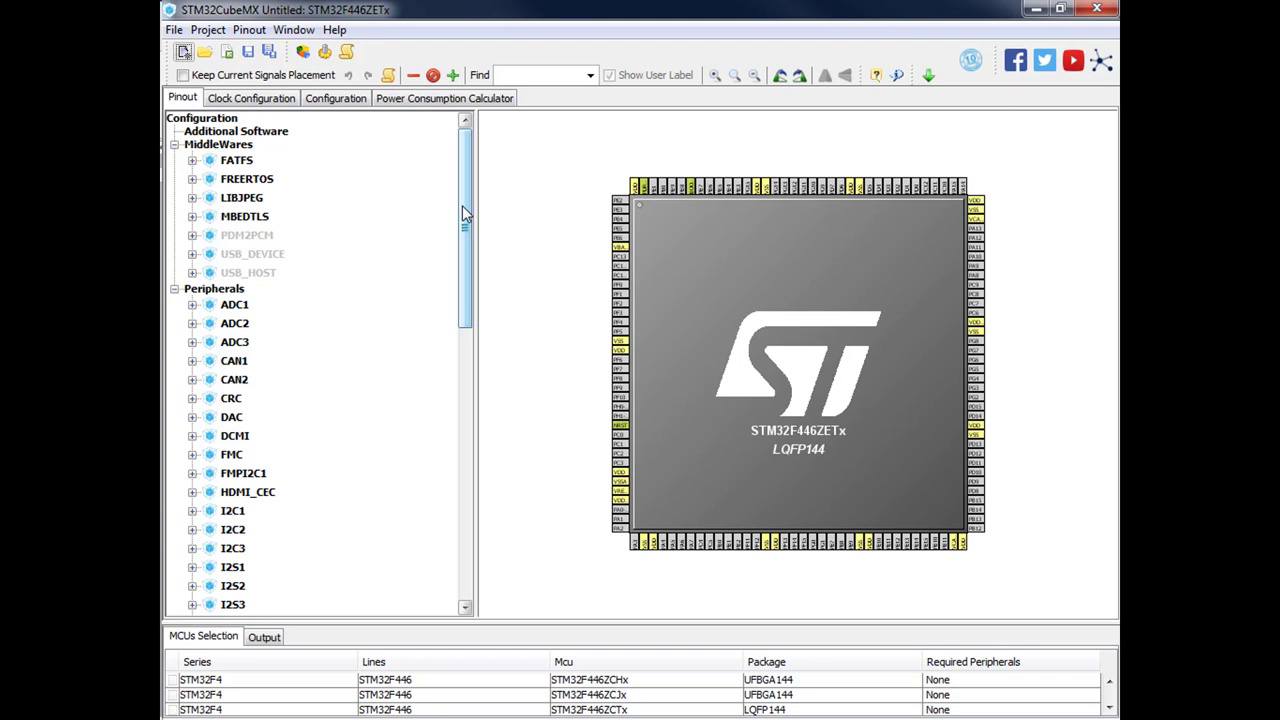
# Set the mode of the USB_OTG_FS peripheral to Device_Only
pyautogui.moveTo(462, 205); pyautogui.dragTo(520, 529)
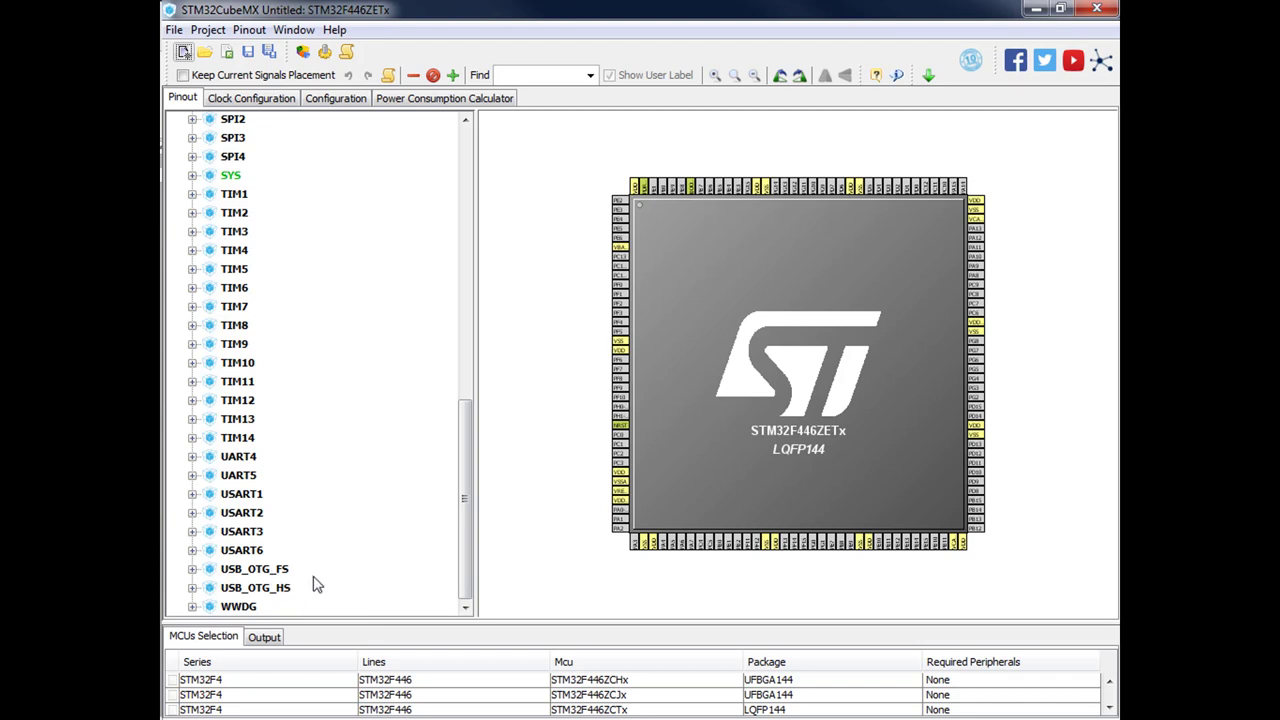
pyautogui.click(192, 569)
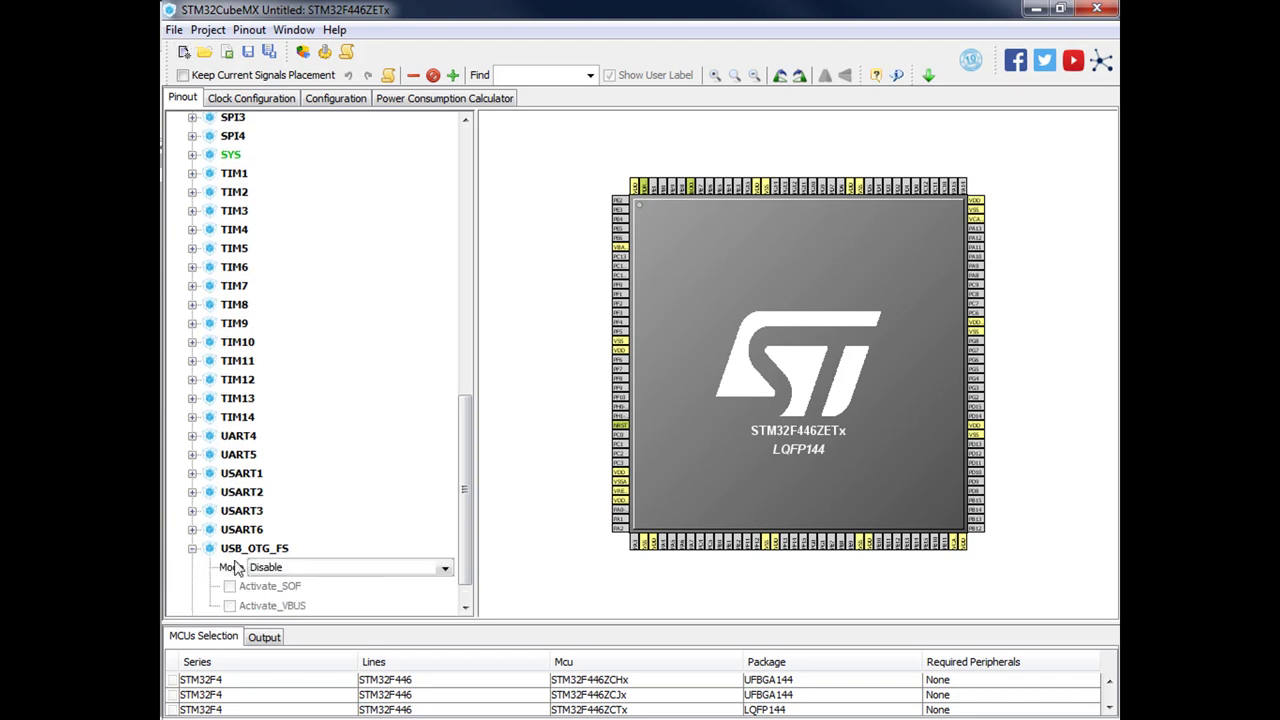
pyautogui.click(444, 567)
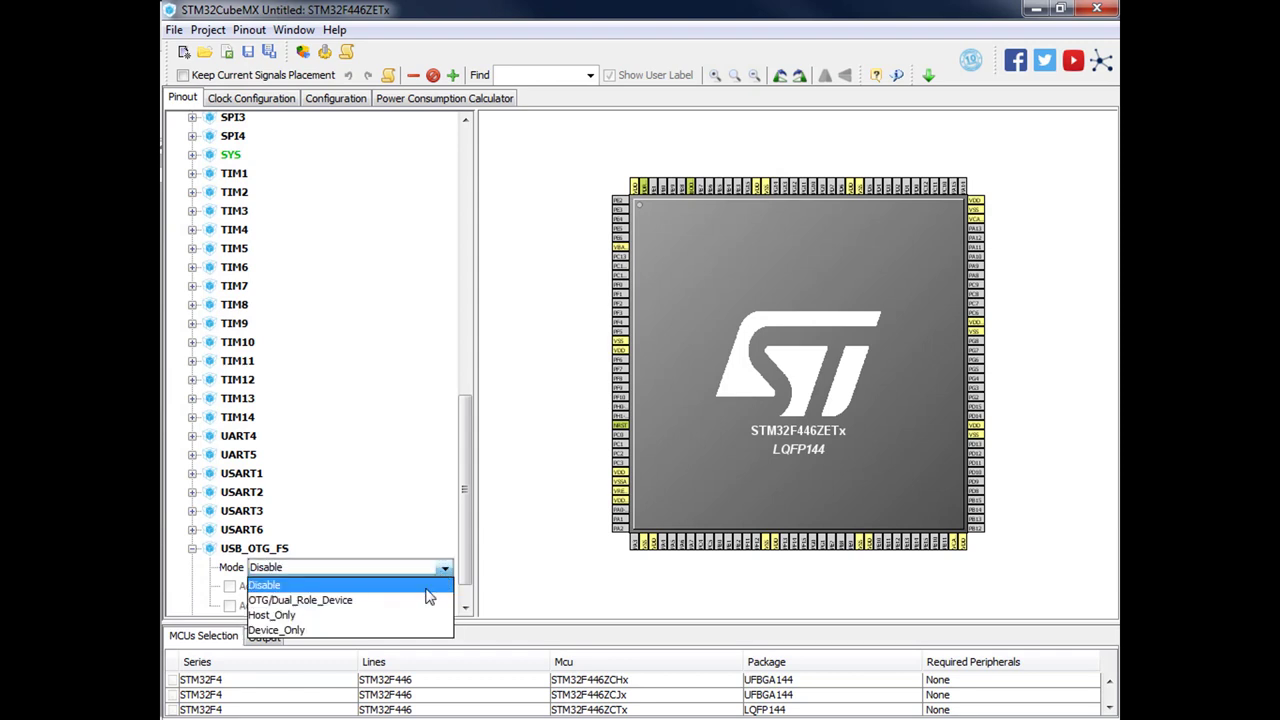
pyautogui.click(408, 631)
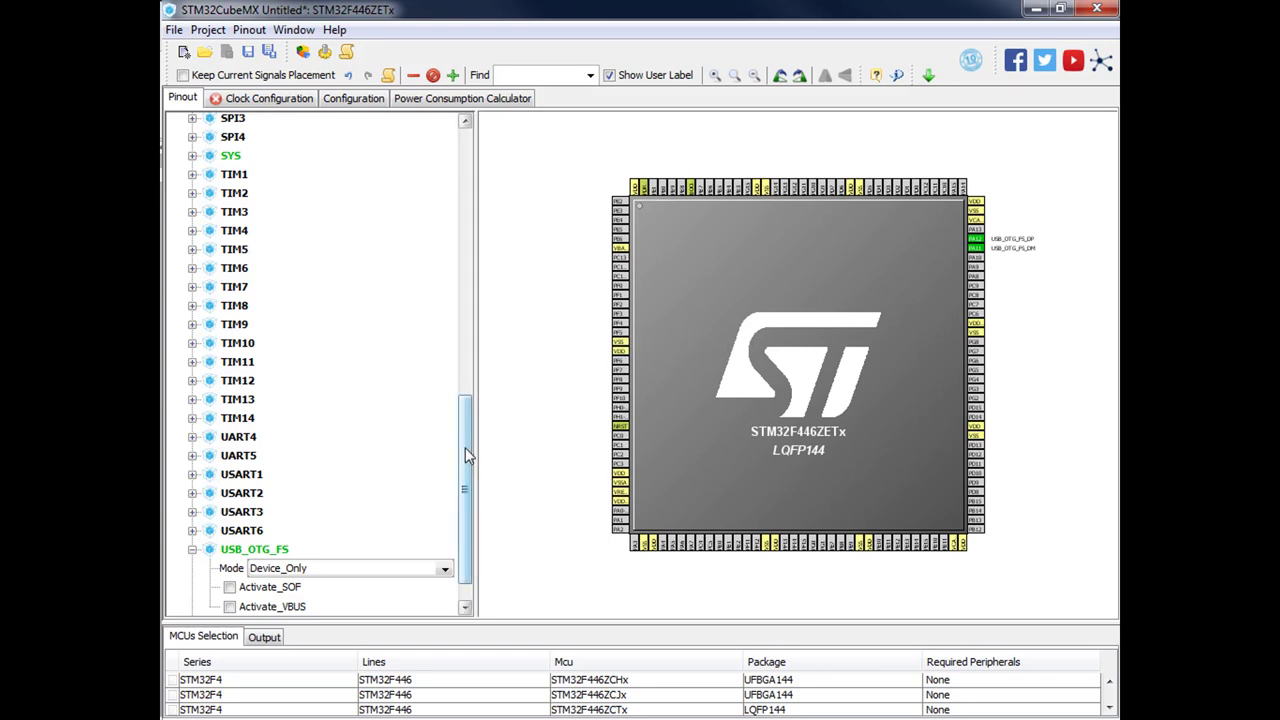
# Set the High Speed Clock (HSE) of the RCC peripheral to BYPASS Clock Source
pyautogui.scroll(3, 465, 440)
pyautogui.scroll(14, 465, 435)
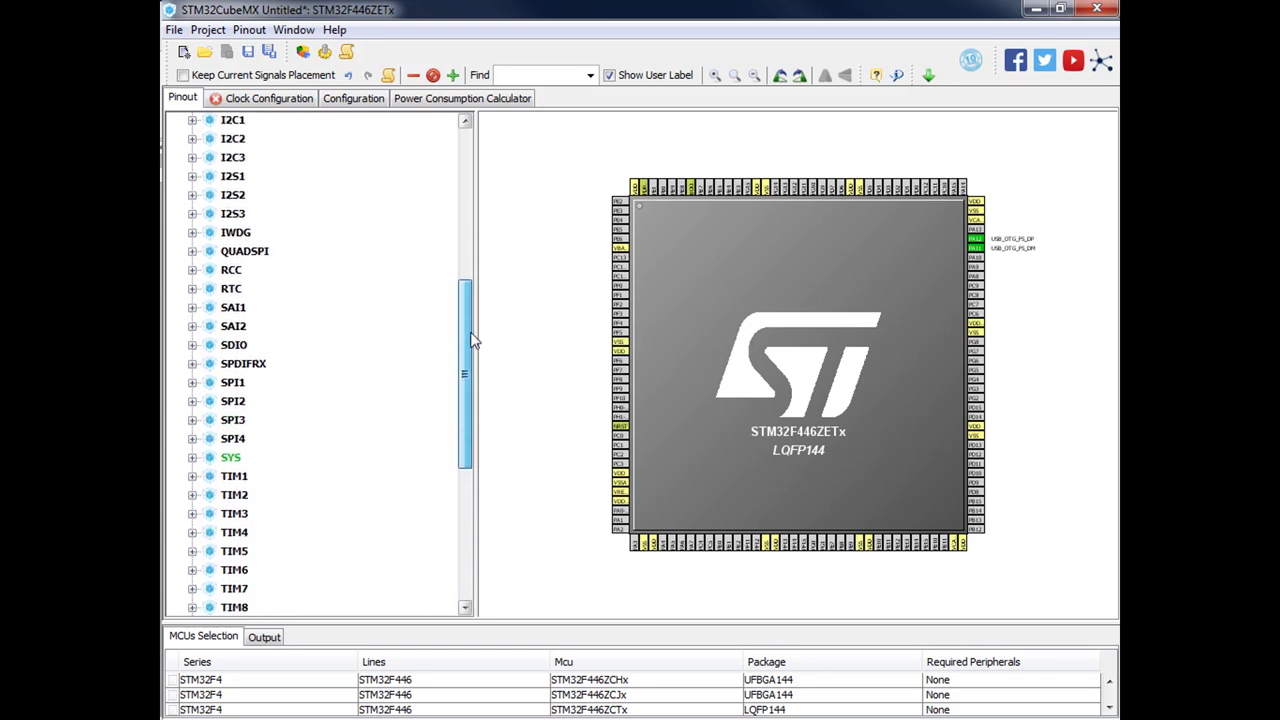
pyautogui.click(192, 282)
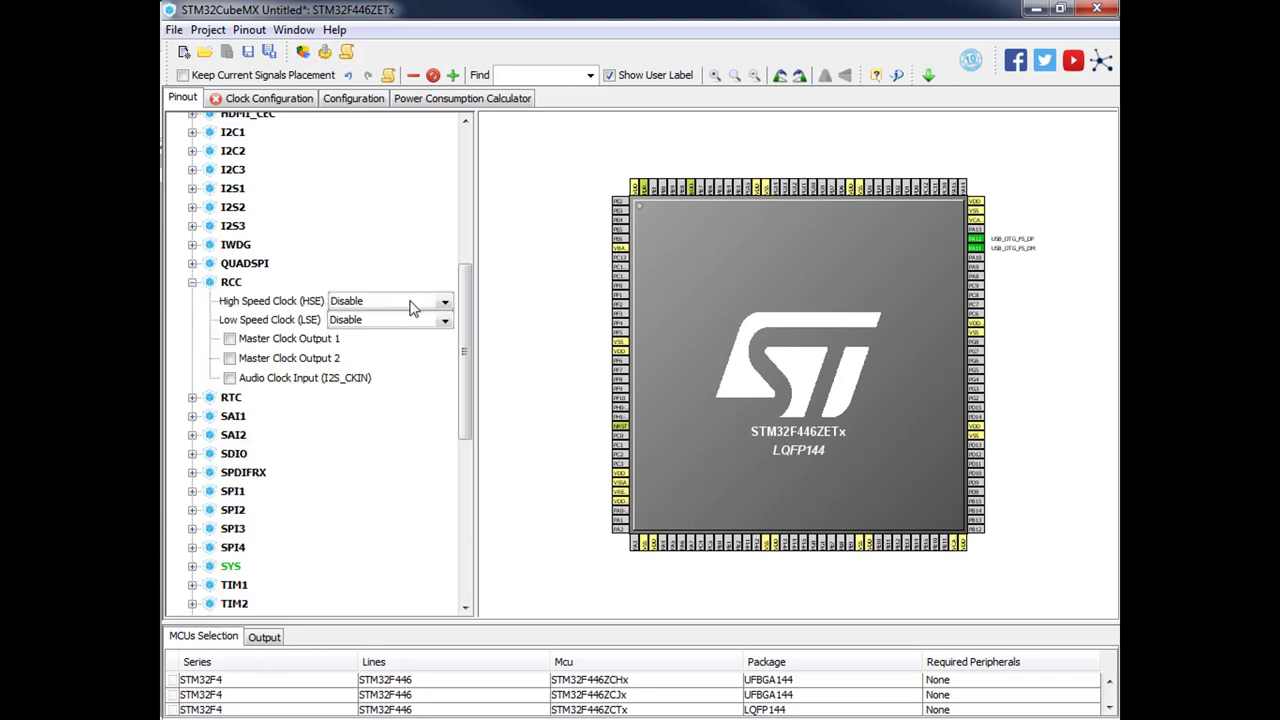
pyautogui.click(443, 302)
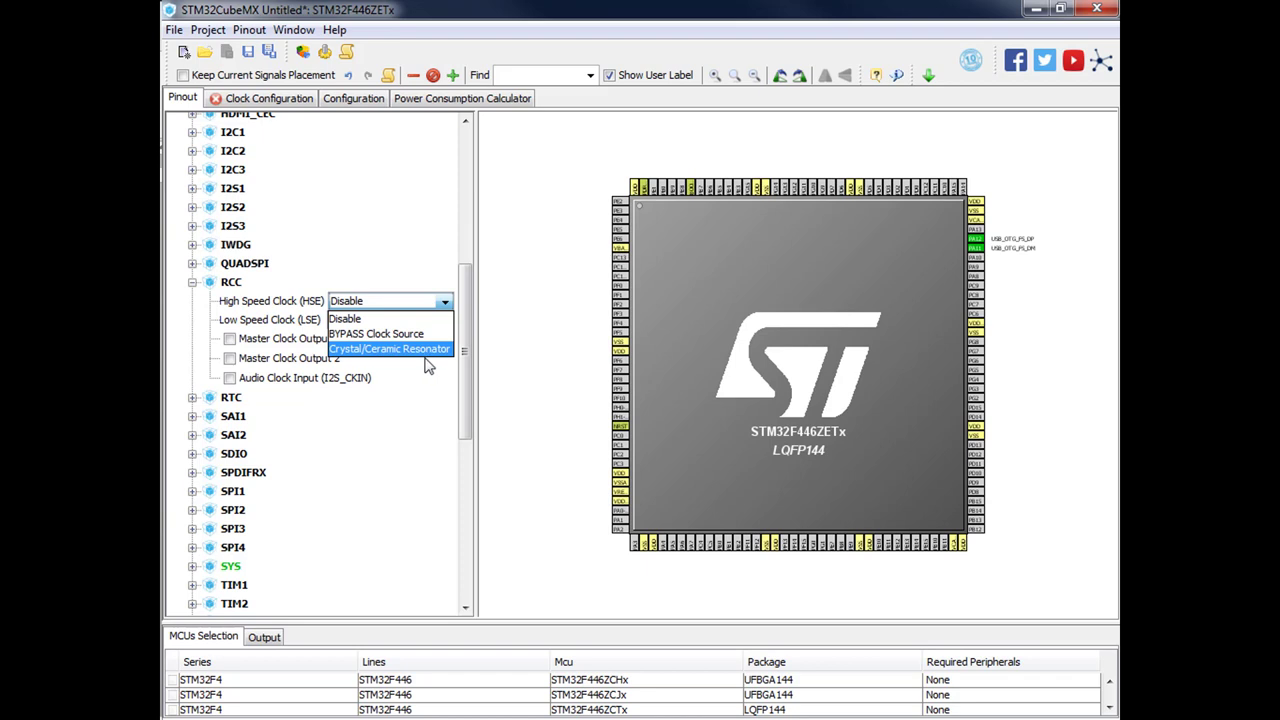
pyautogui.click(407, 334)
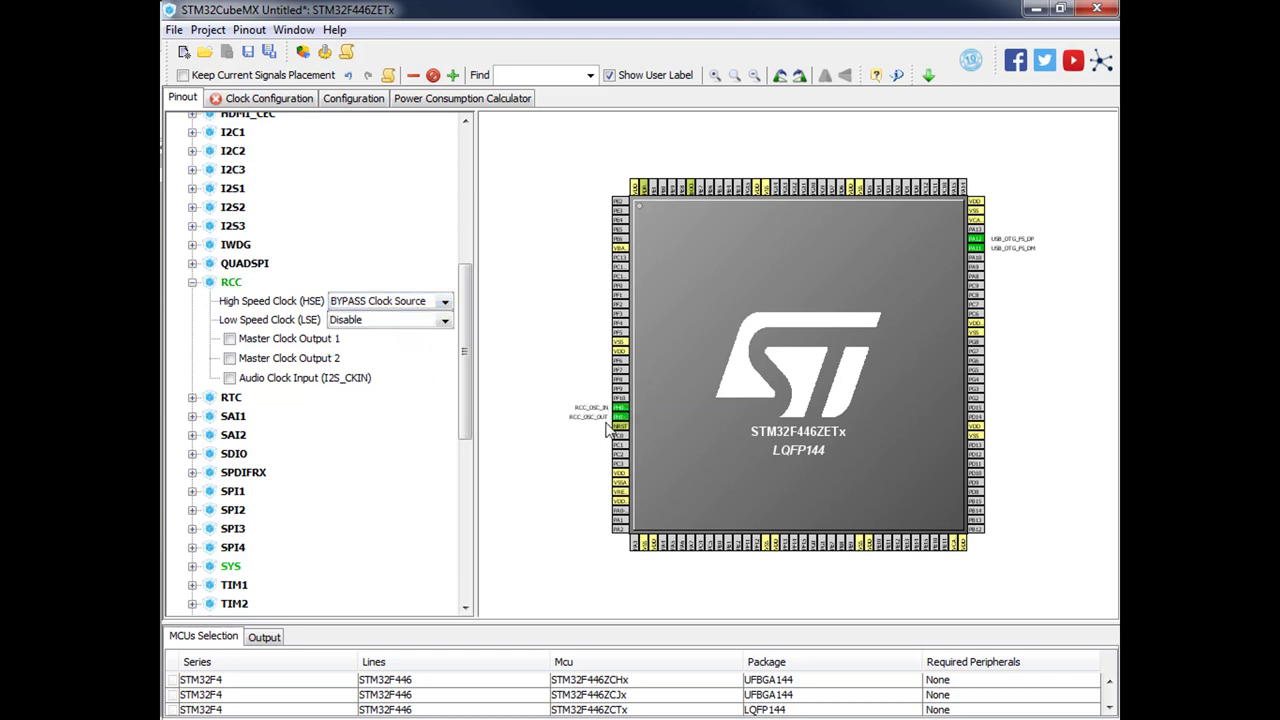
pyautogui.moveTo(627, 427)
# Set the USB_DEVICE middleware's Class For FS IP to Communication Device Class (Virtual Port Com)
pyautogui.moveTo(464, 349); pyautogui.dragTo(464, 240)
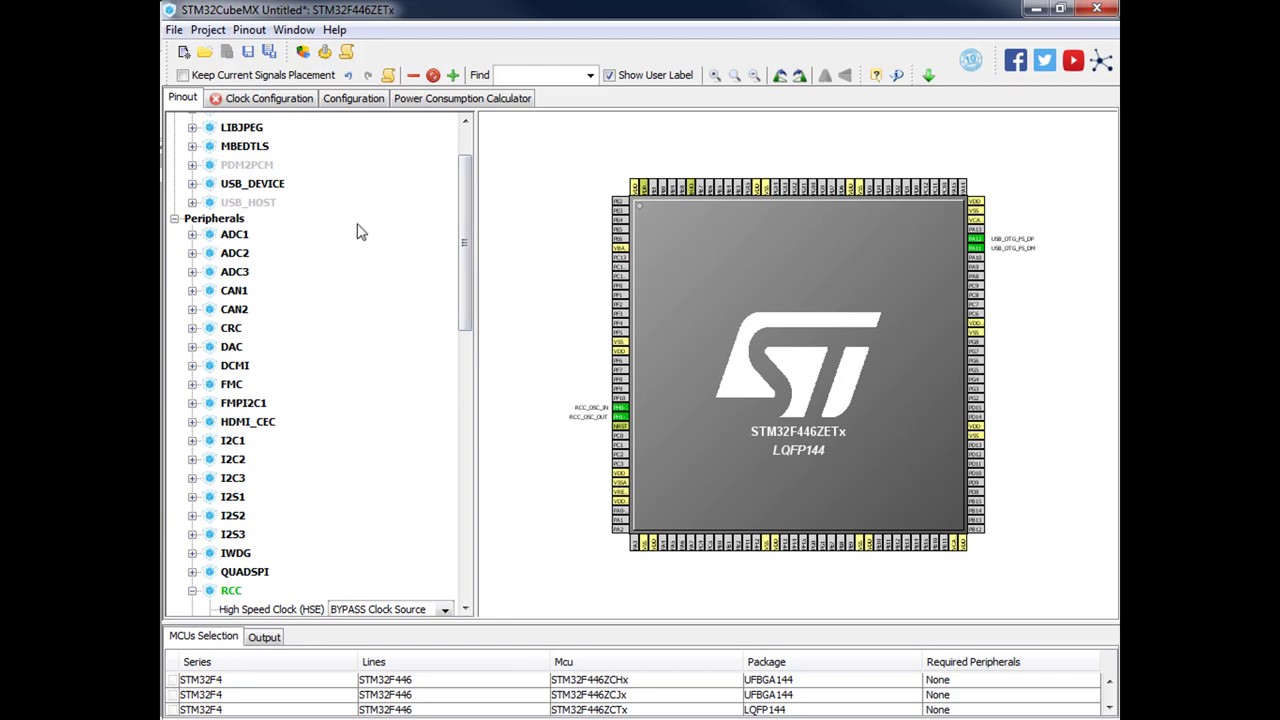
pyautogui.moveTo(466, 227); pyautogui.dragTo(464, 184)
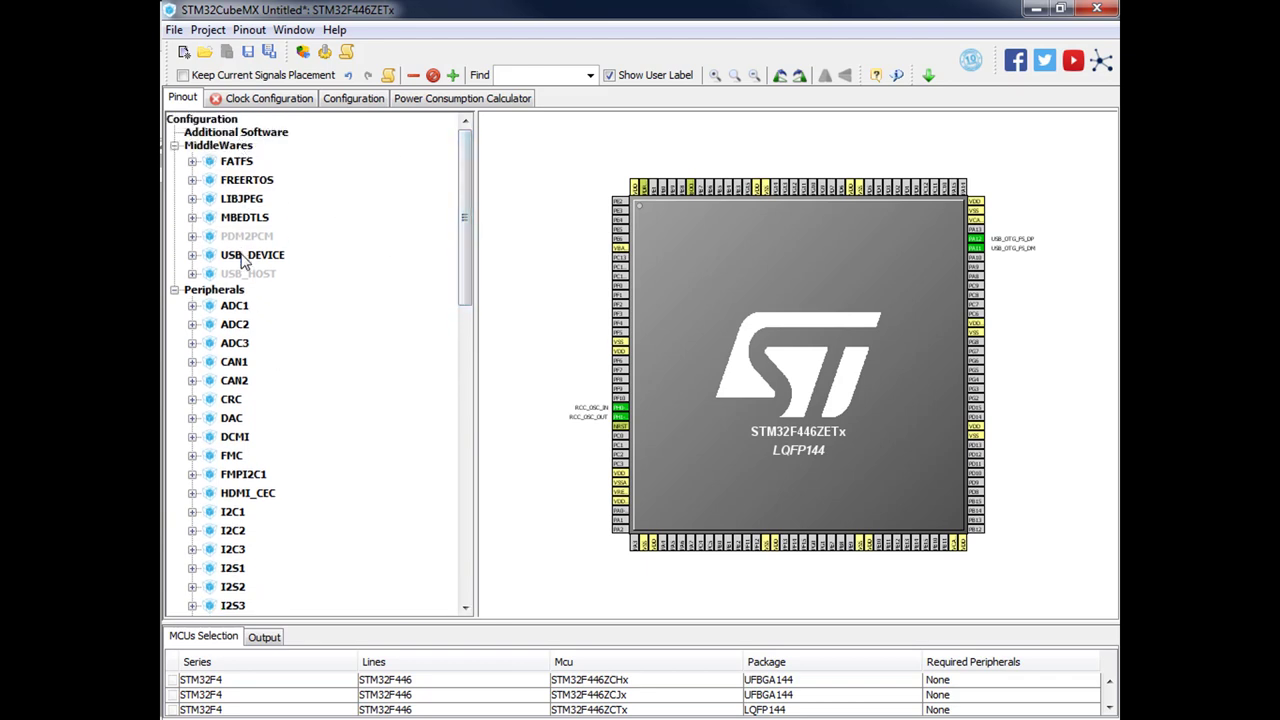
pyautogui.click(191, 256)
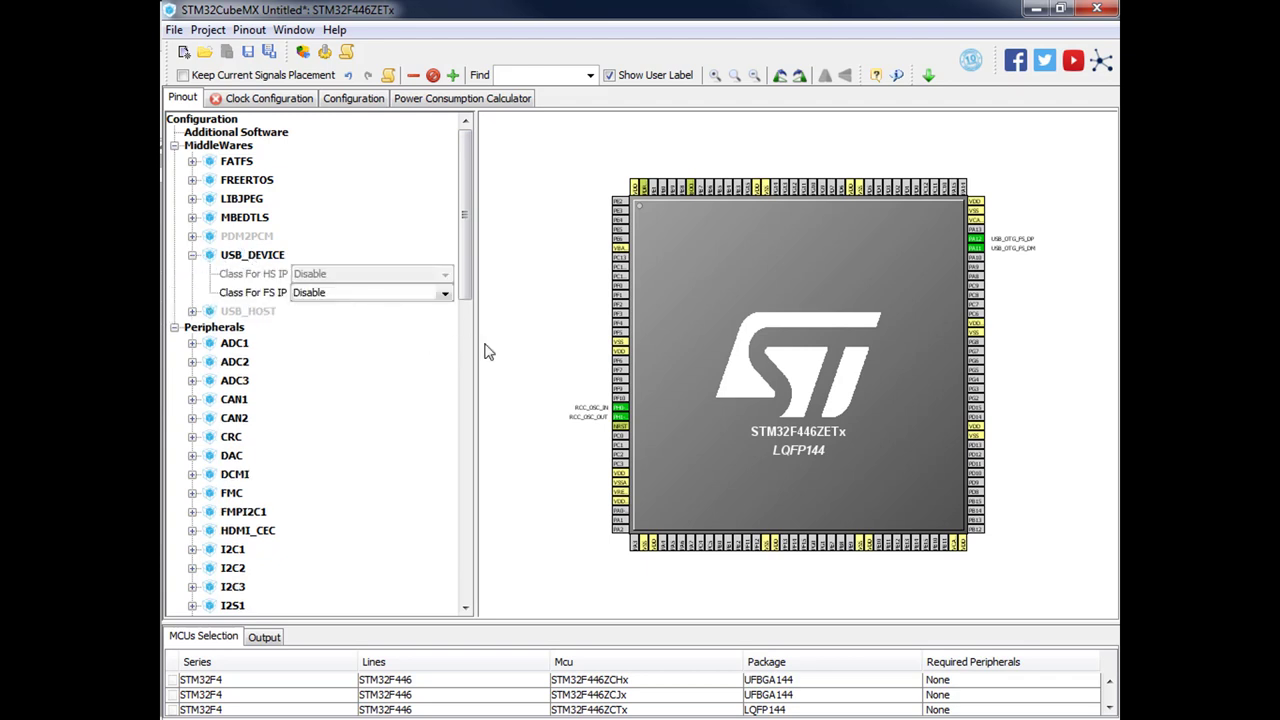
pyautogui.moveTo(476, 343); pyautogui.dragTo(740, 343)
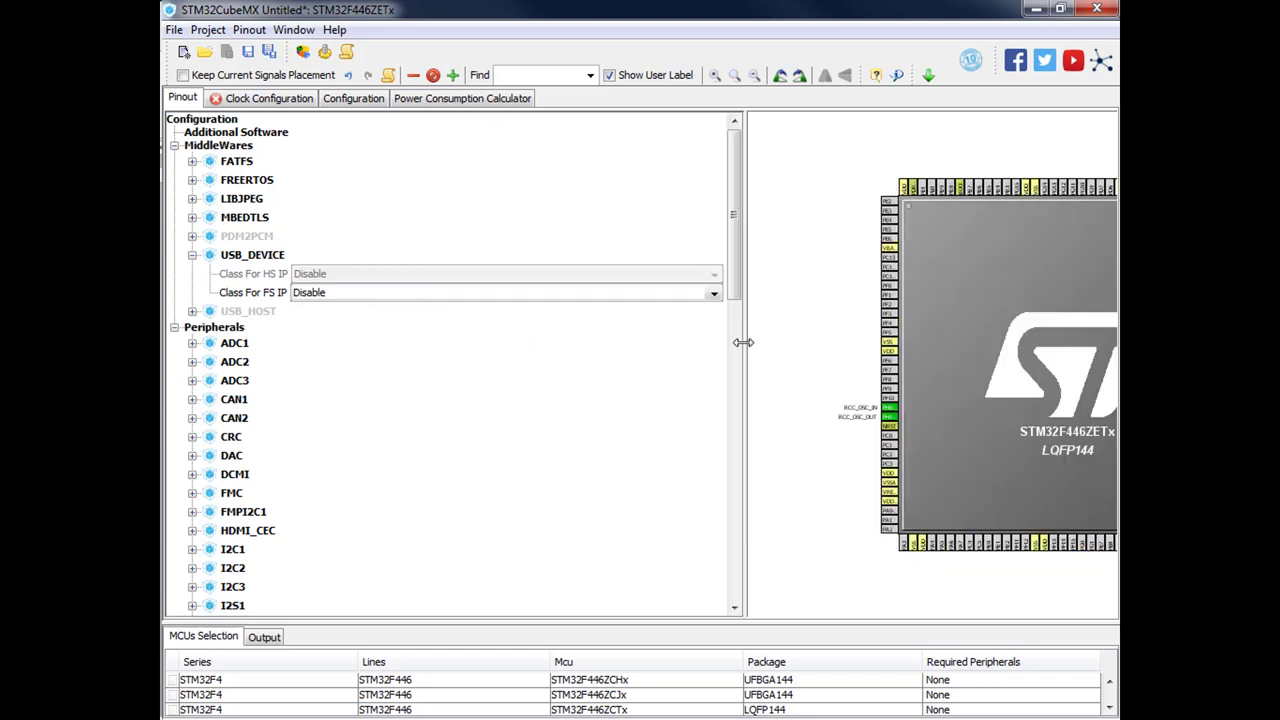
pyautogui.click(714, 294)
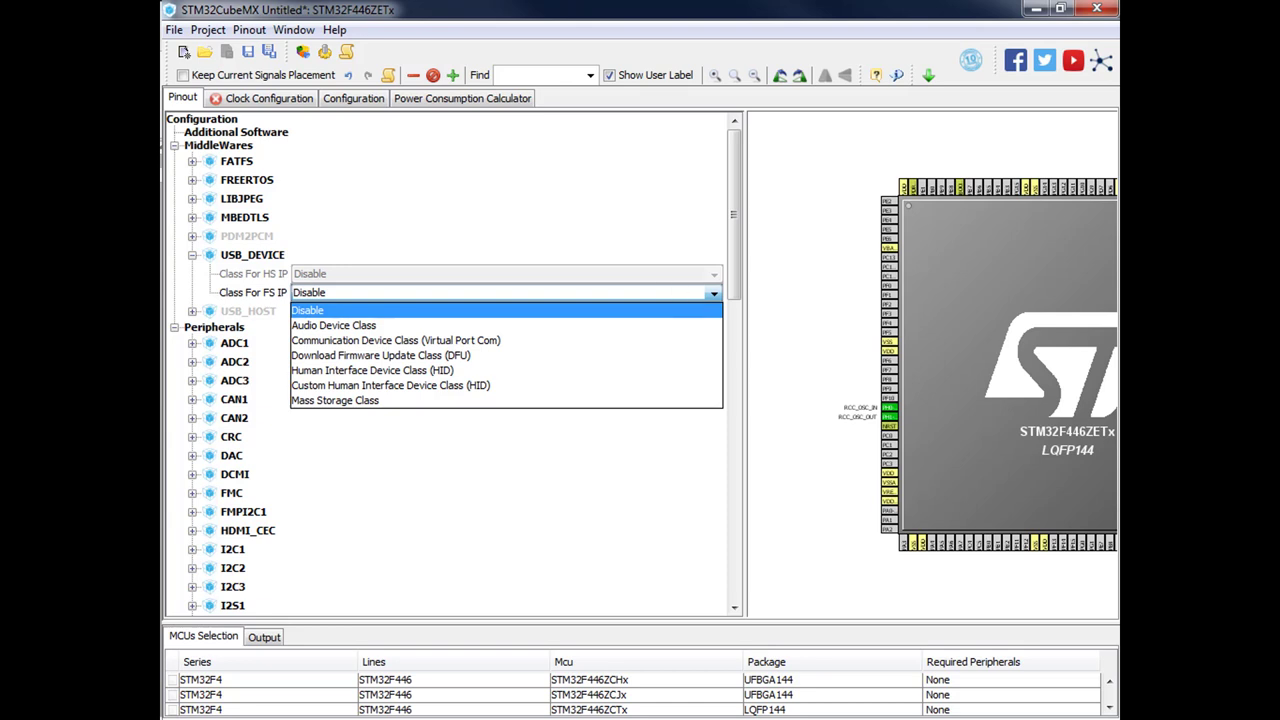
pyautogui.click(374, 342)
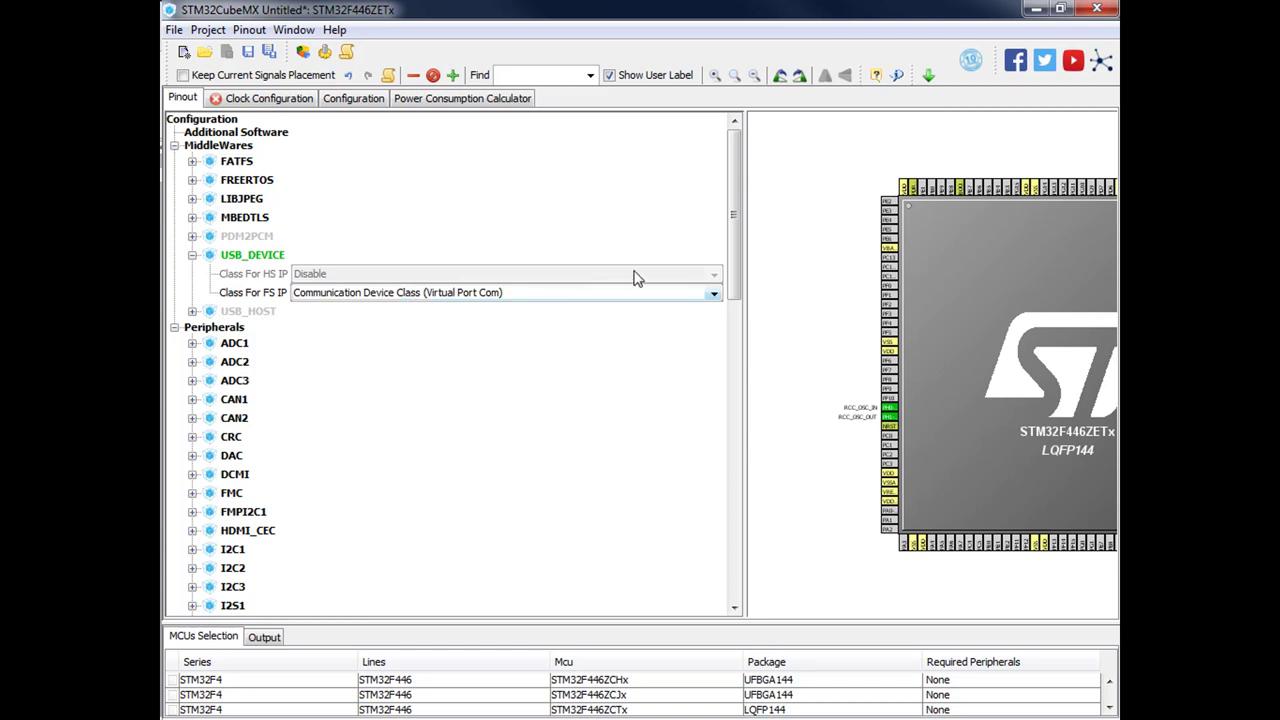
pyautogui.moveTo(742, 333); pyautogui.dragTo(386, 380)
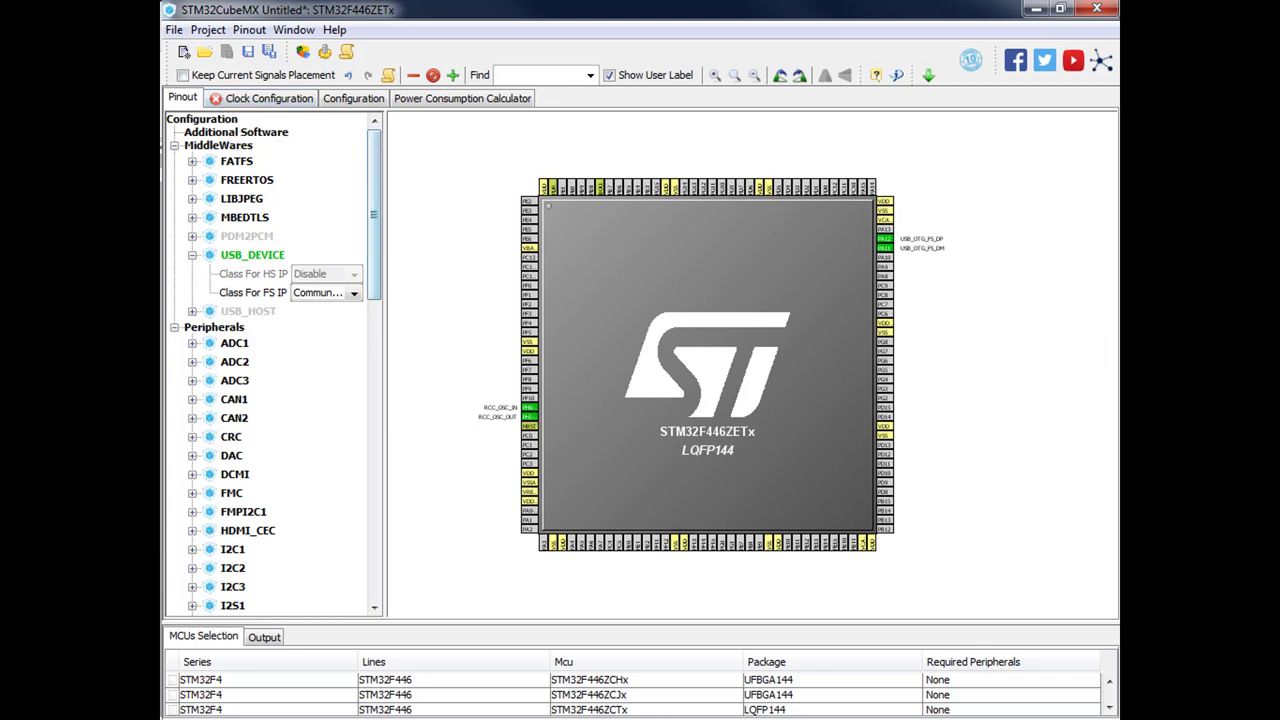
pyautogui.moveTo(161, 145); pyautogui.dragTo(167, 145)
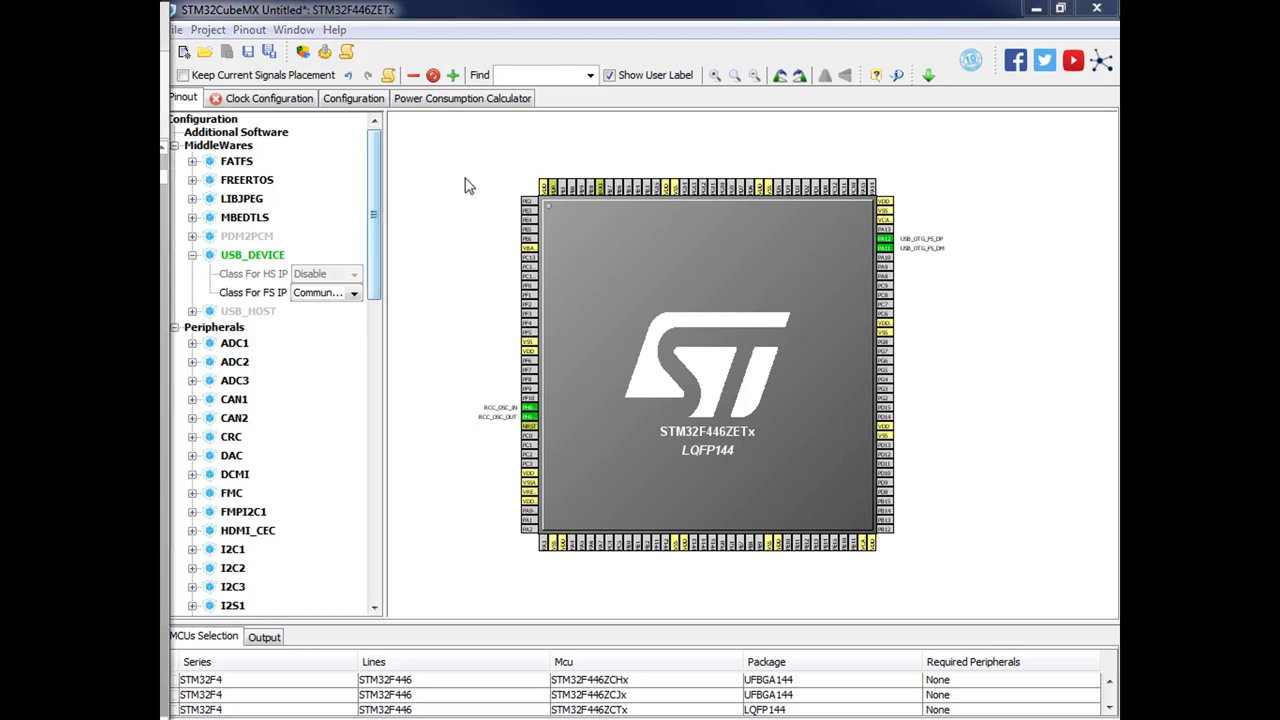
# In the clock configuration, decline the automatic issue solver and feed the PLL from HSE with an 8 MHz input frequency
pyautogui.click(280, 103)
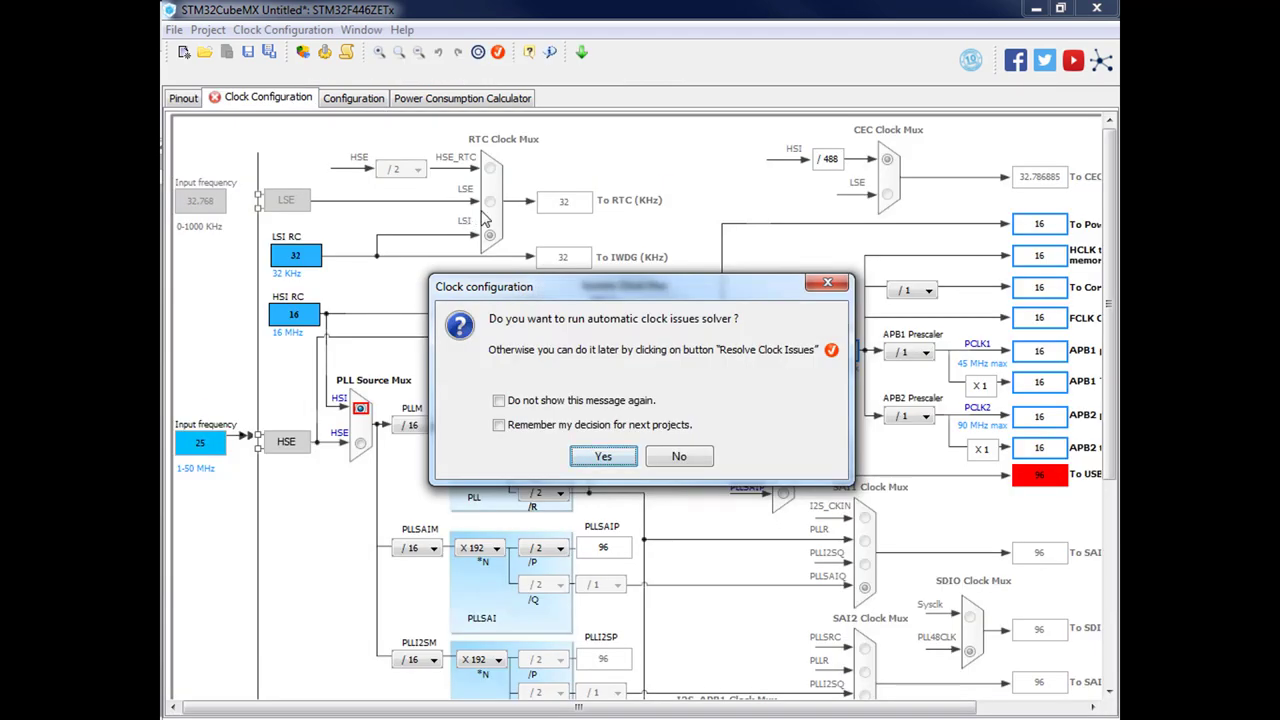
pyautogui.click(679, 457)
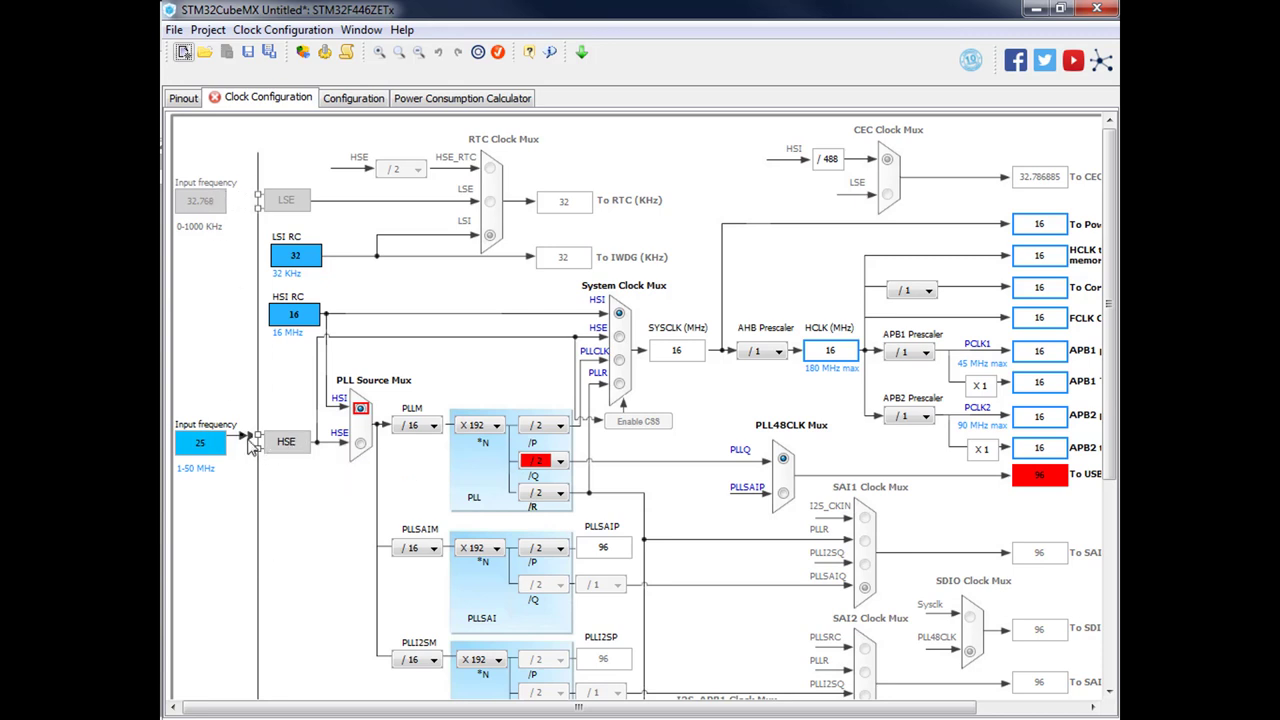
pyautogui.doubleClick(205, 442)
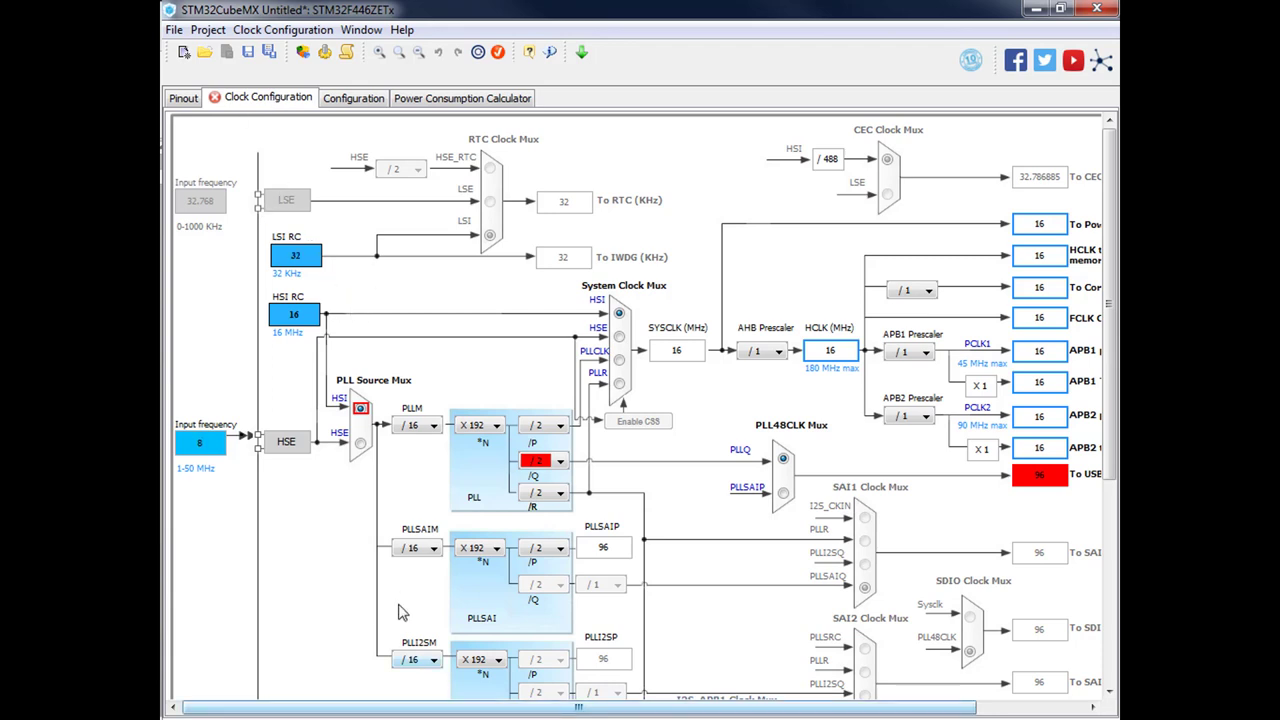
pyautogui.click(361, 444)
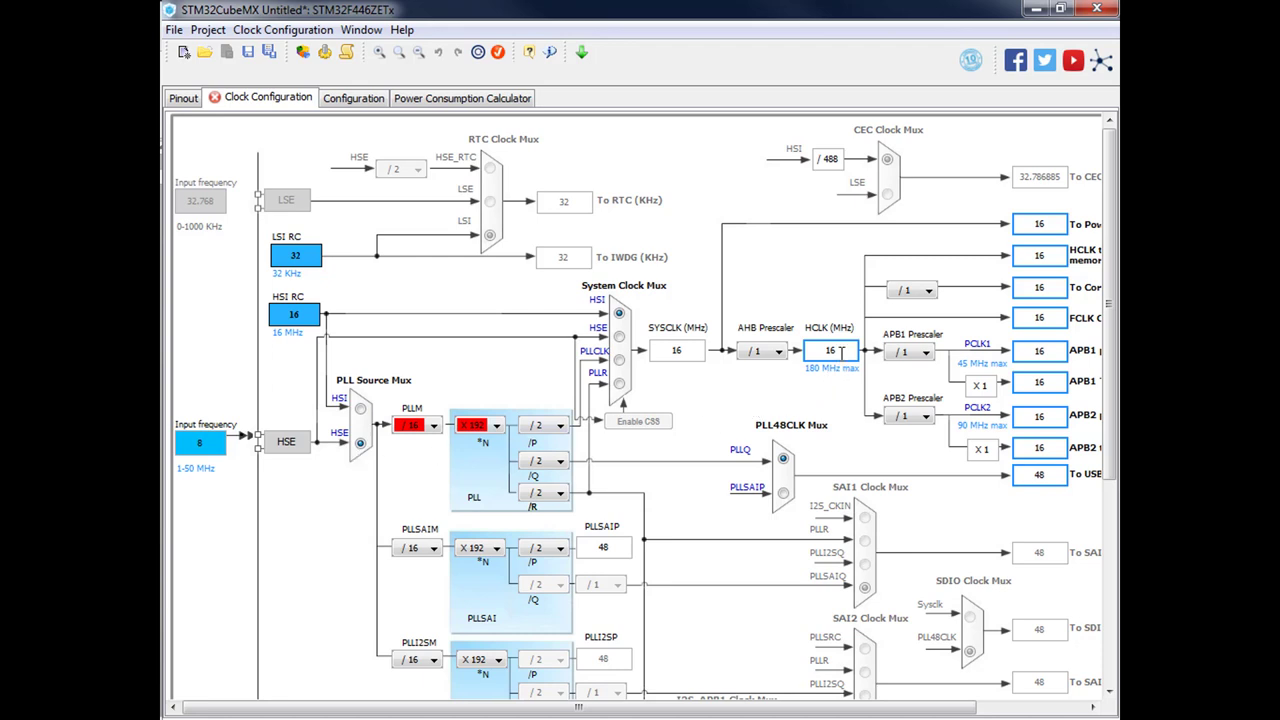
# Set the HCLK frequency to 168 MHz and let the clock solver find the matching source and divider settings
pyautogui.moveTo(841, 352); pyautogui.dragTo(818, 352)
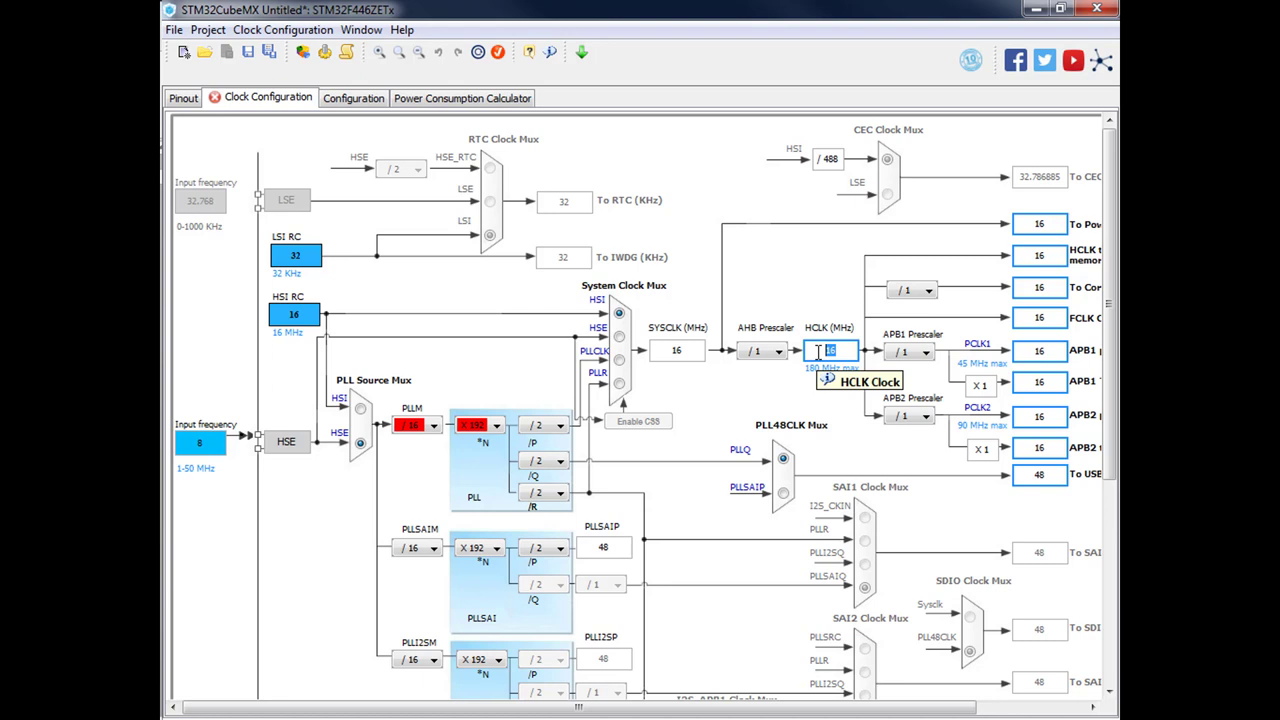
pyautogui.write('168')
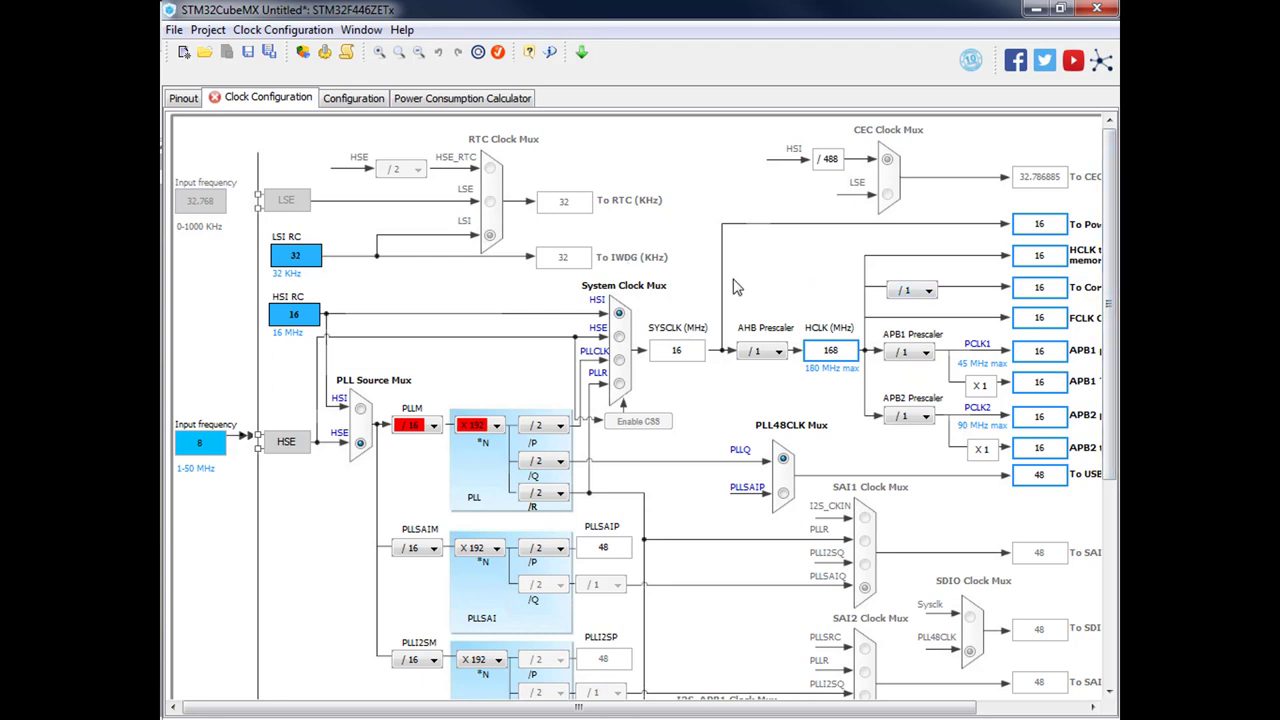
pyautogui.press('Return')
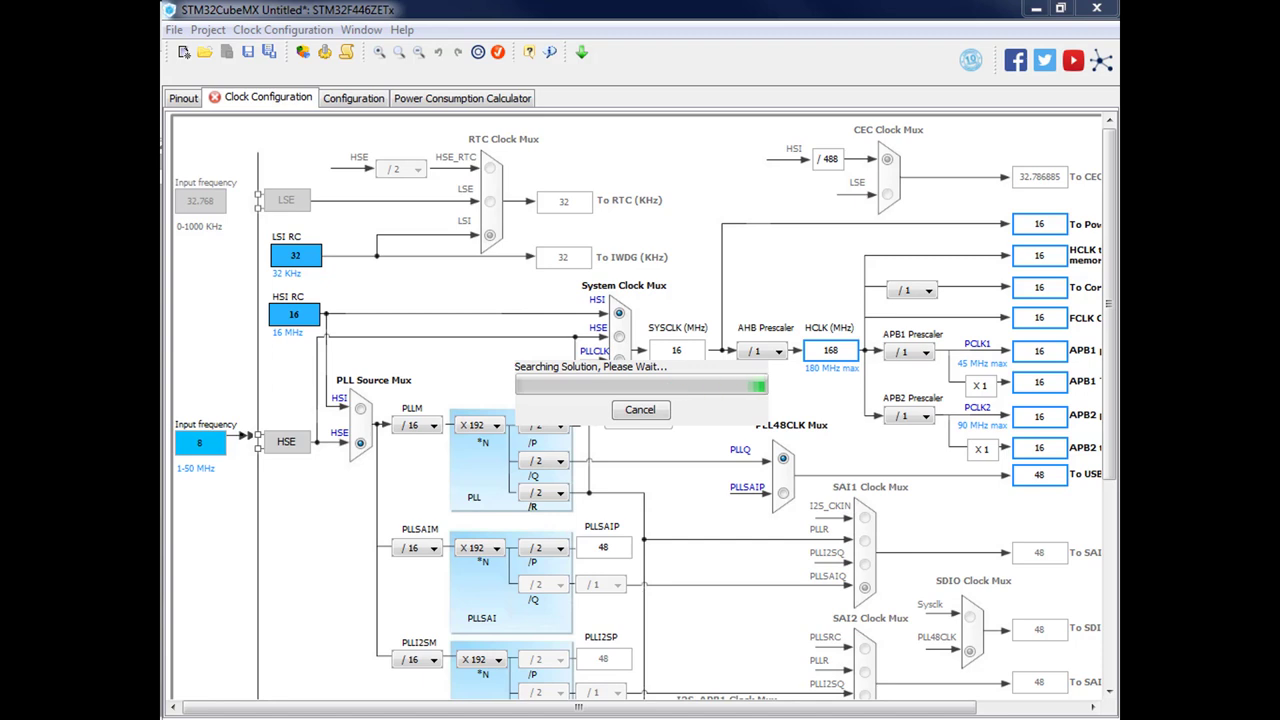
pyautogui.moveTo(812, 397); pyautogui.dragTo(718, 330)
pyautogui.click(662, 404)
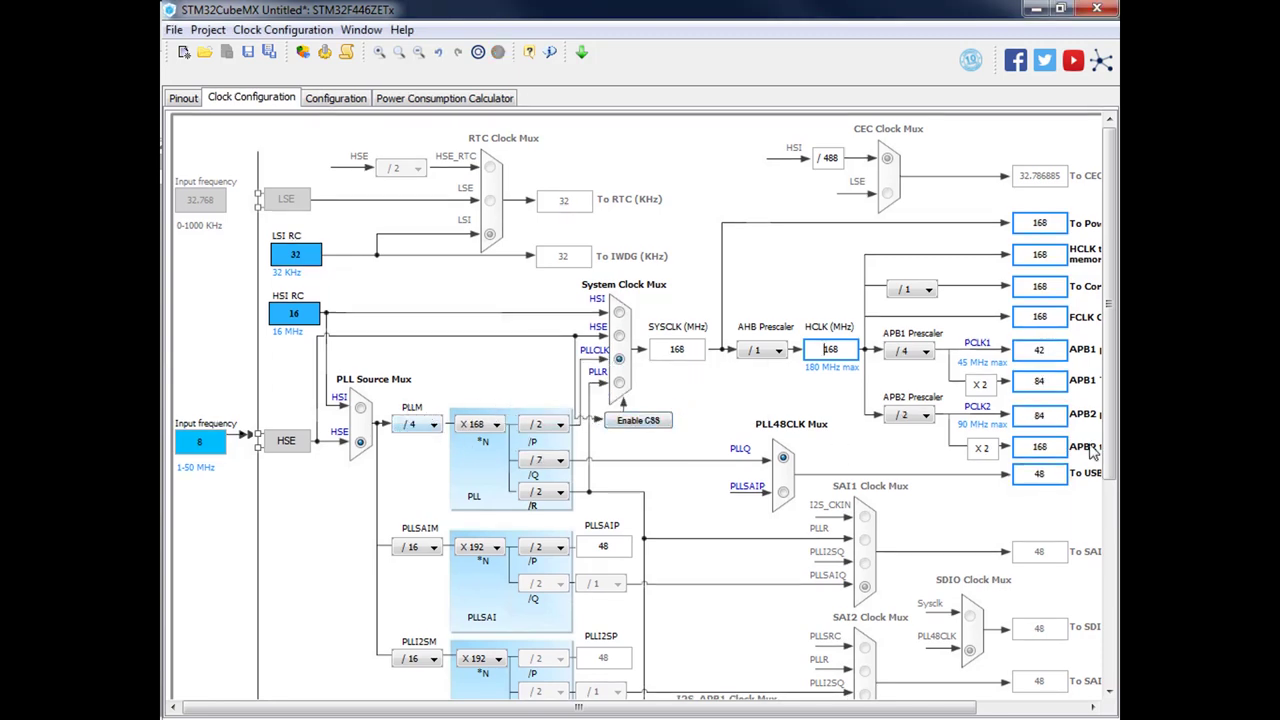
pyautogui.moveTo(871, 710); pyautogui.dragTo(978, 710)
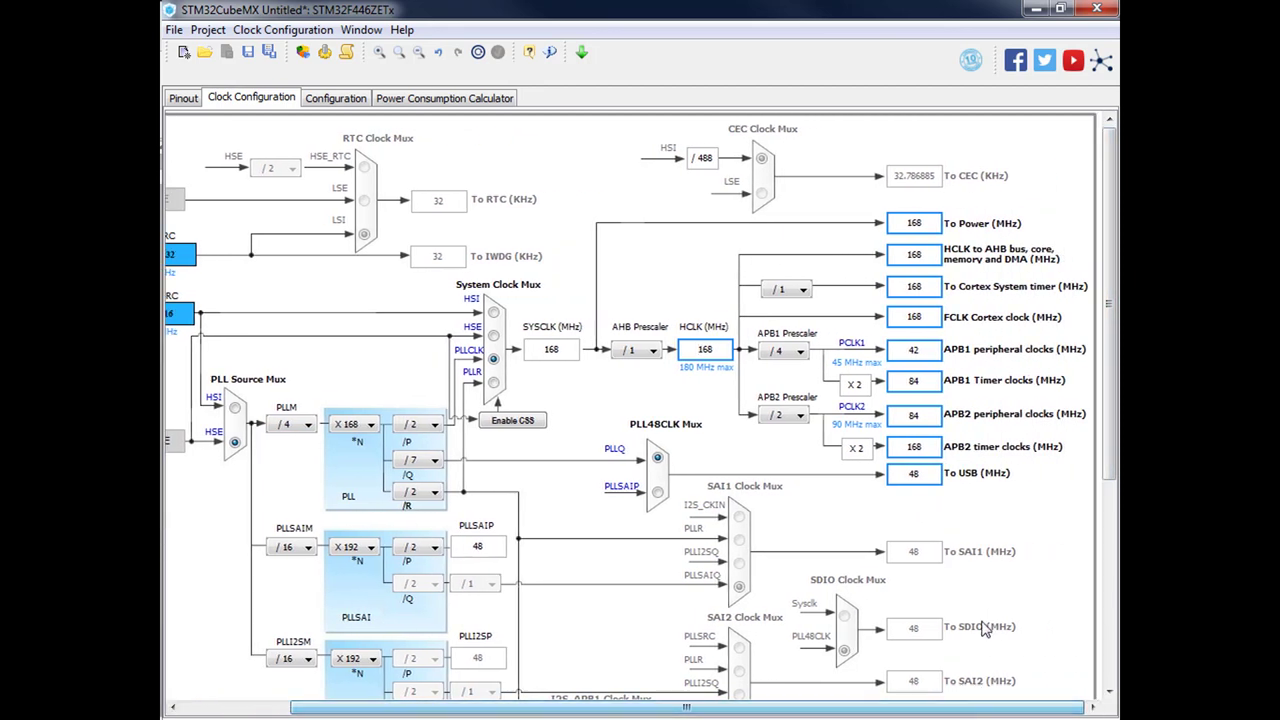
pyautogui.click(916, 474)
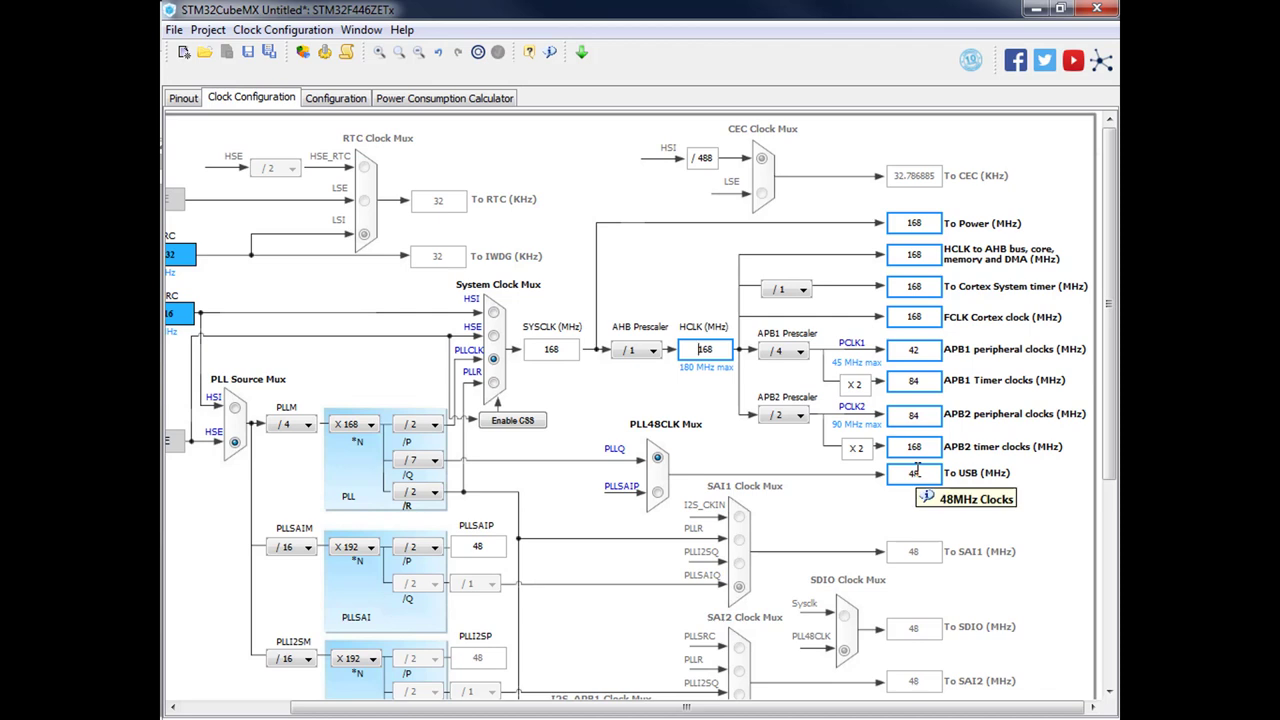
pyautogui.click(701, 349)
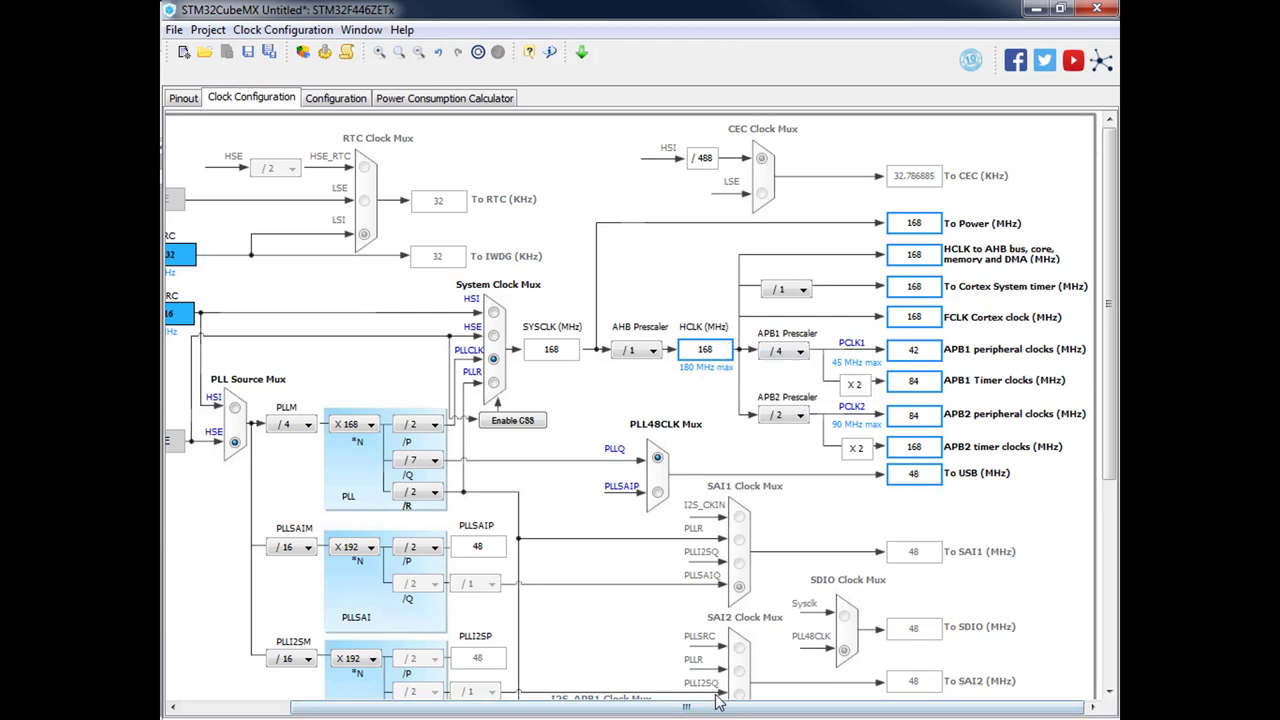
# Review the enabled interrupts and their priorities in the NVIC configuration, leaving the settings as they are
pyautogui.moveTo(720, 708); pyautogui.dragTo(630, 713)
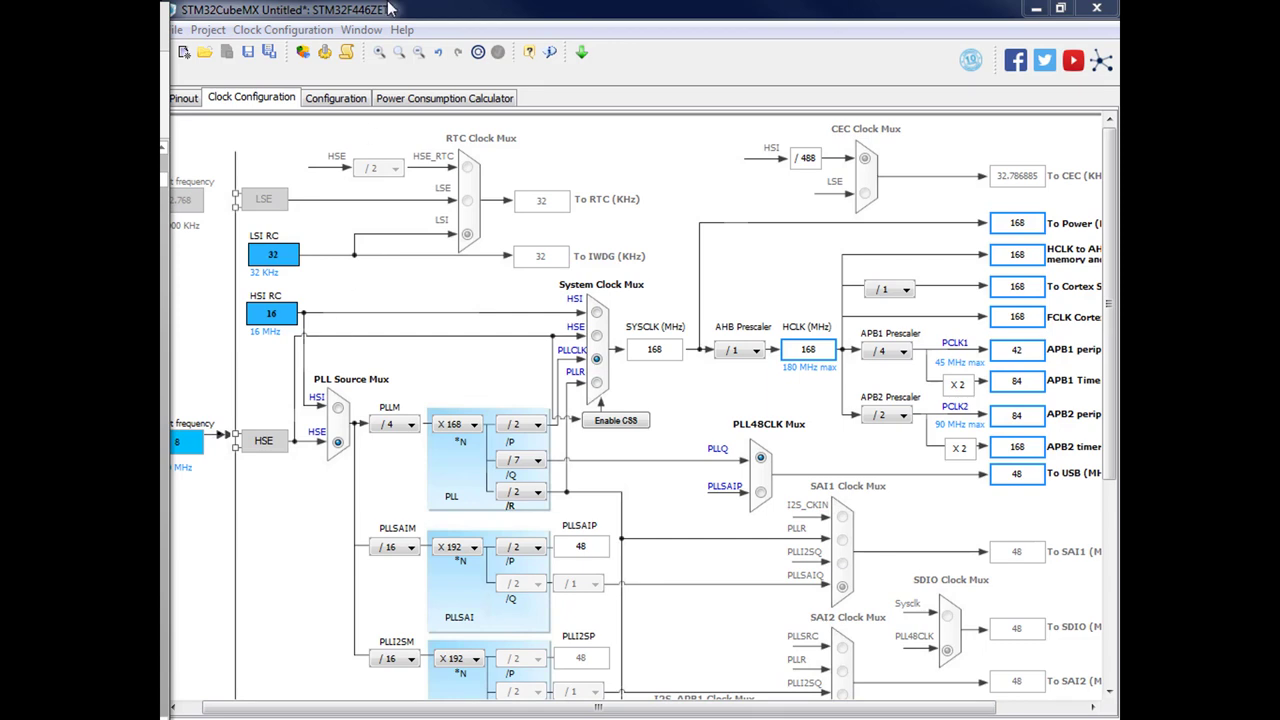
pyautogui.click(336, 103)
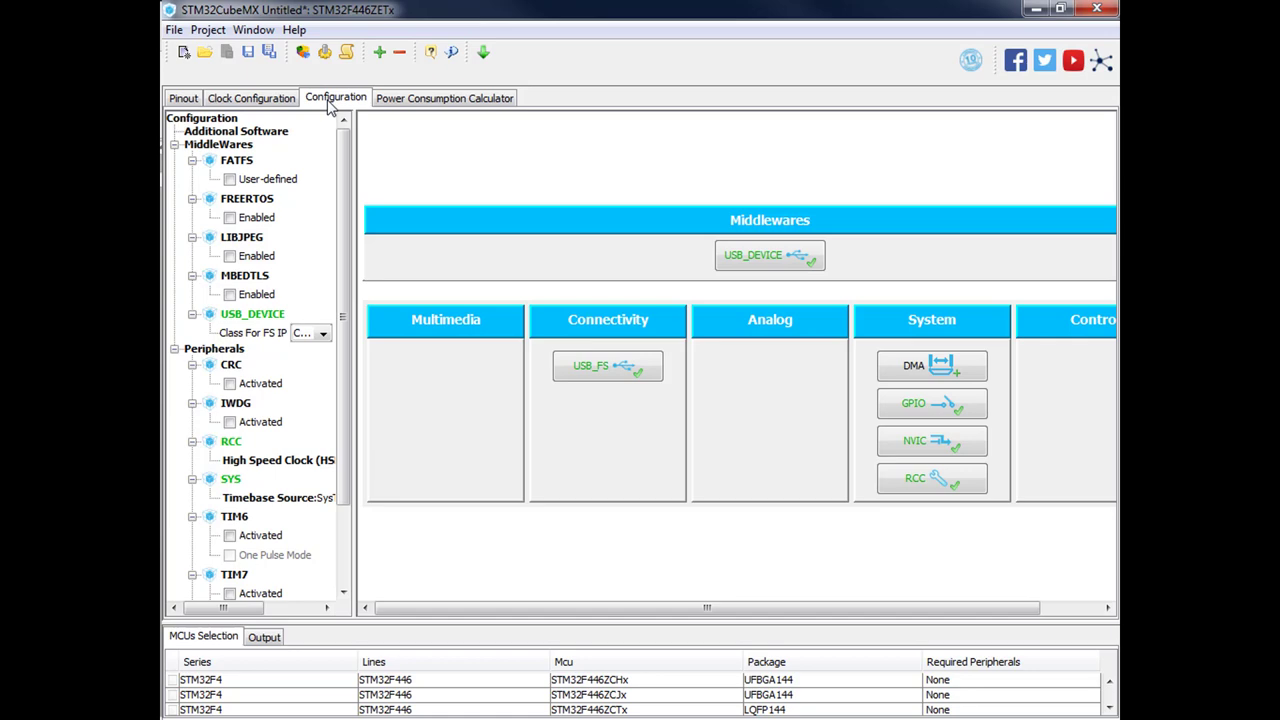
pyautogui.click(940, 447)
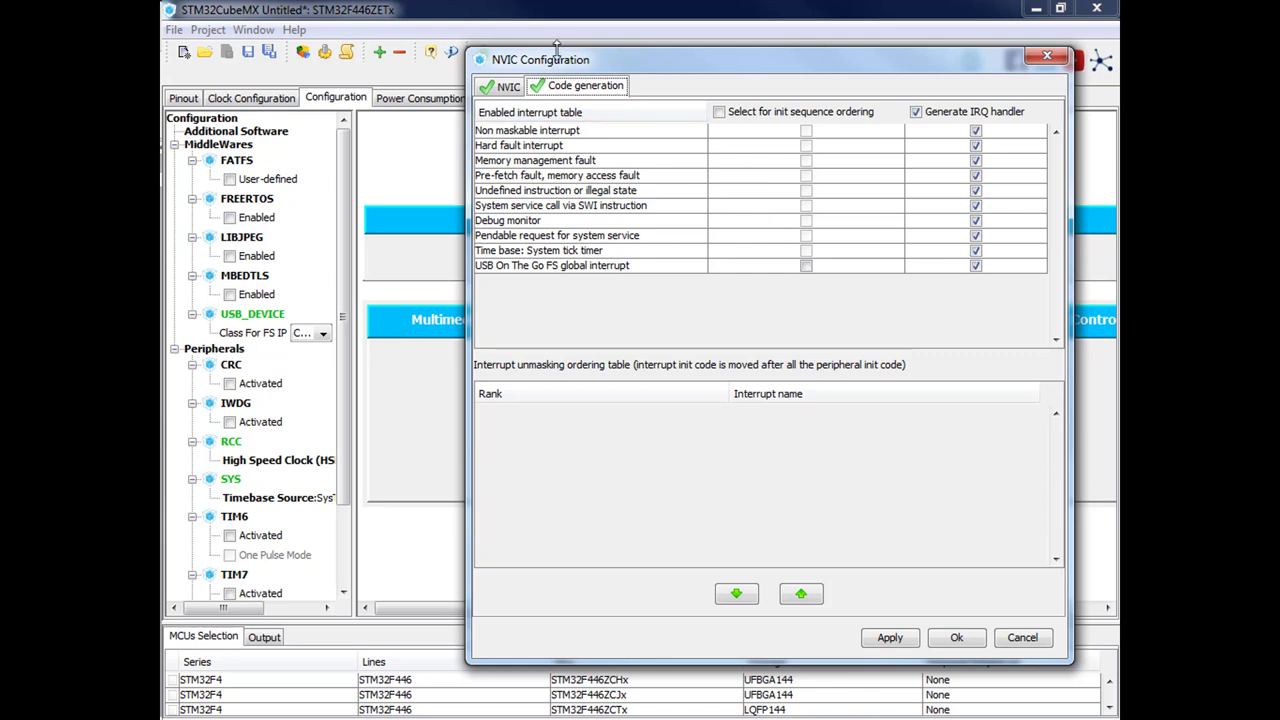
pyautogui.click(502, 88)
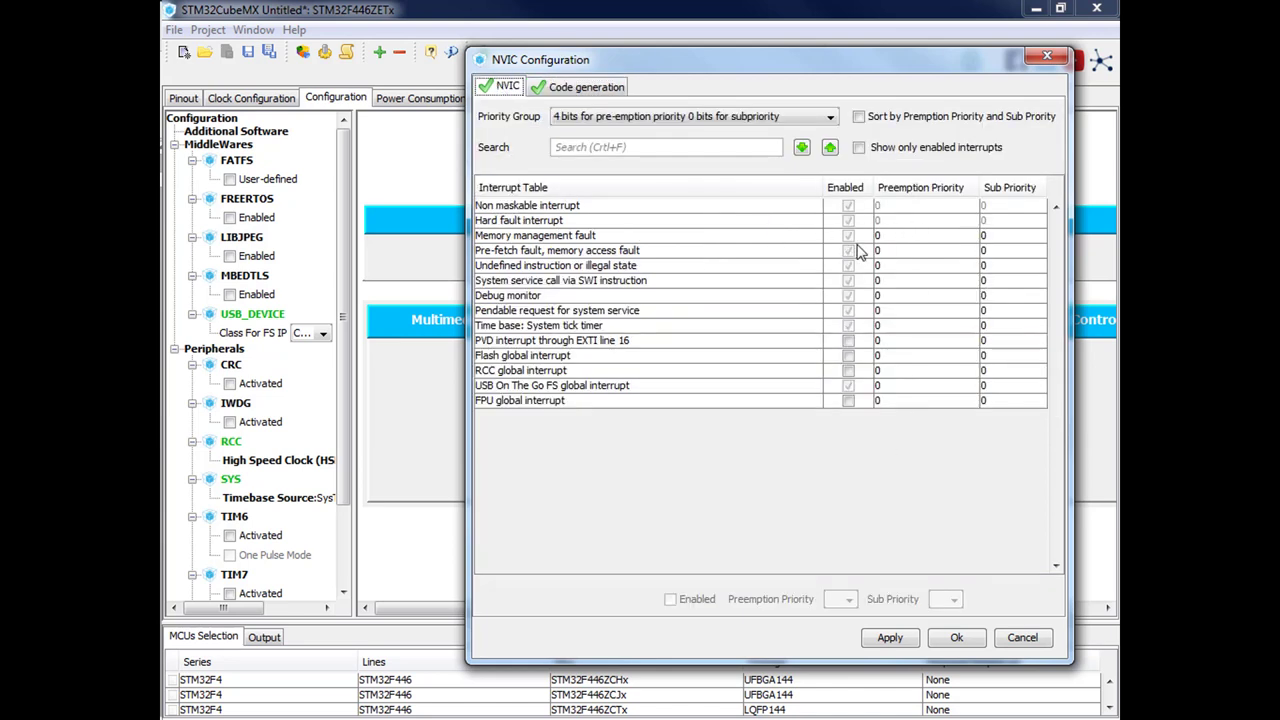
pyautogui.click(1046, 56)
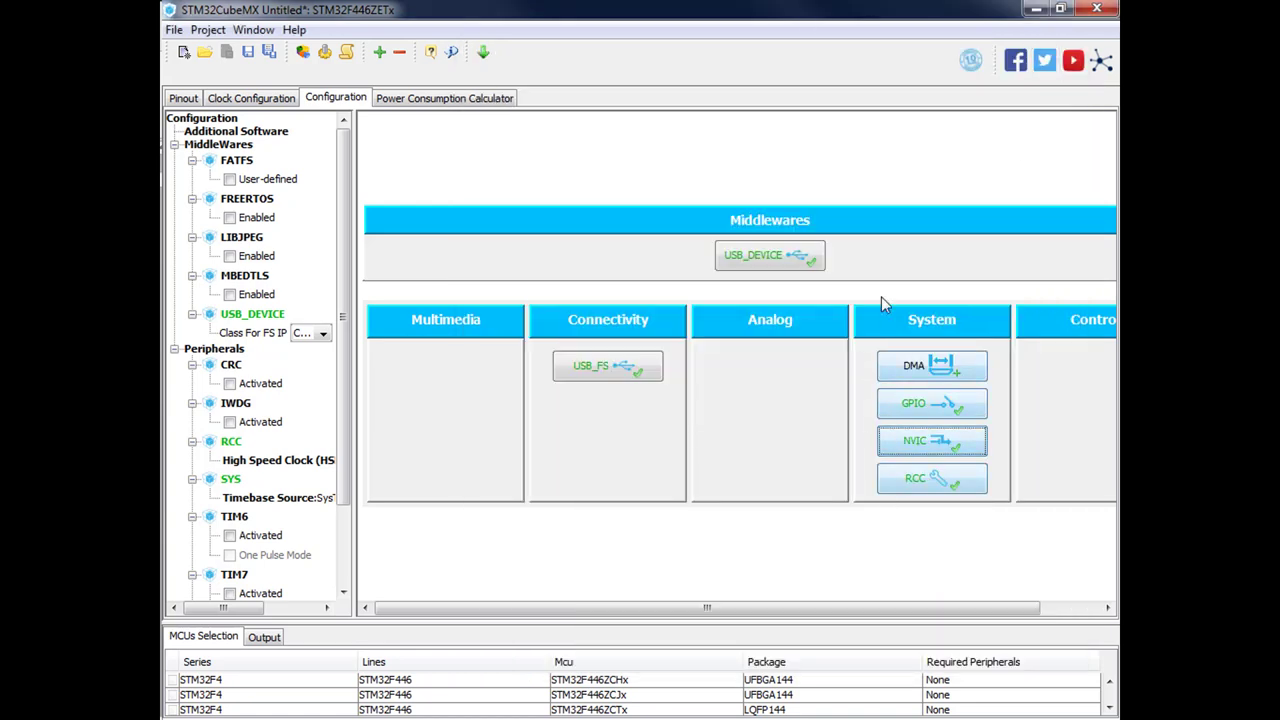
# Examine the USB_FS parameter settings, including the choices for Signal start of frame, and close them without changes
pyautogui.click(590, 368)
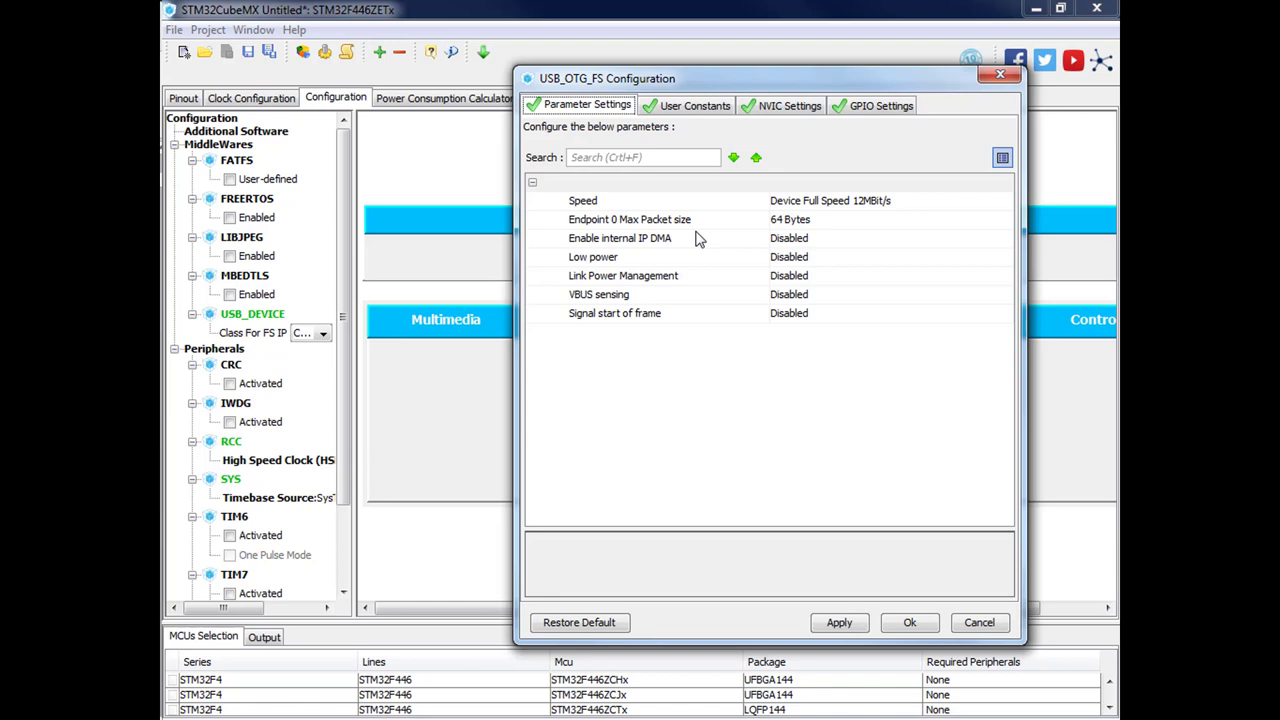
pyautogui.click(910, 314)
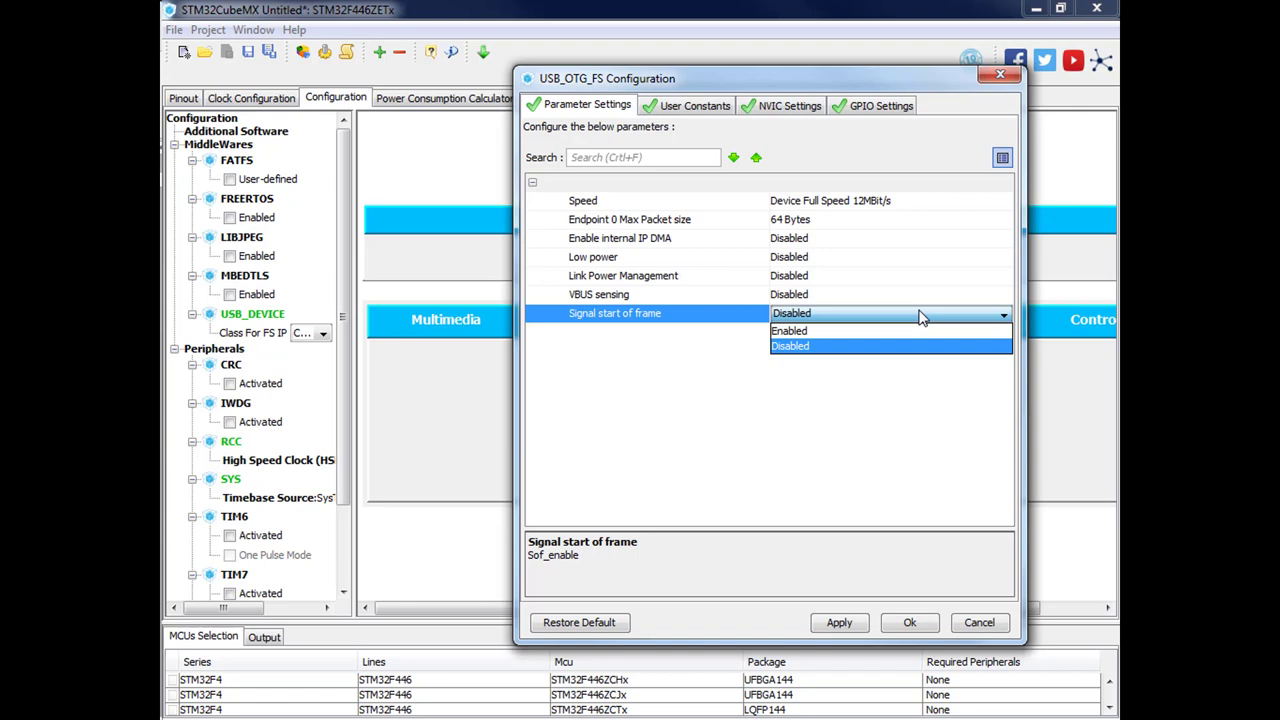
pyautogui.click(857, 530)
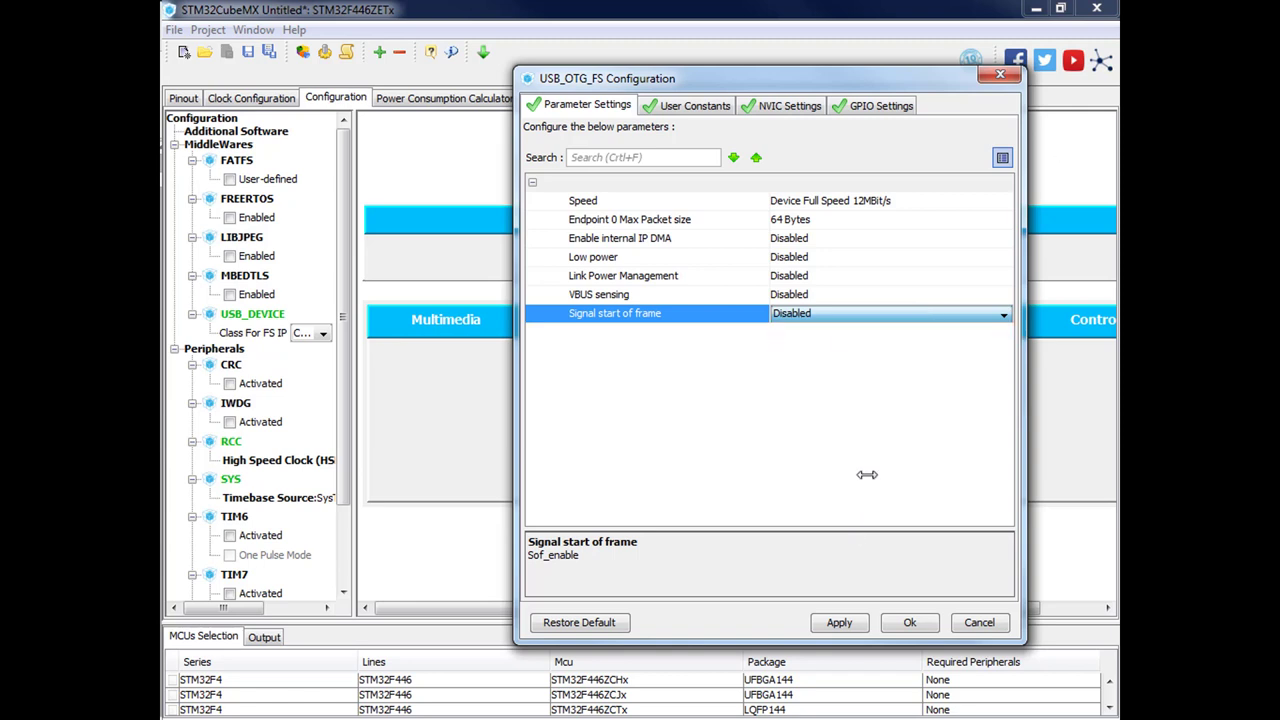
pyautogui.click(1000, 75)
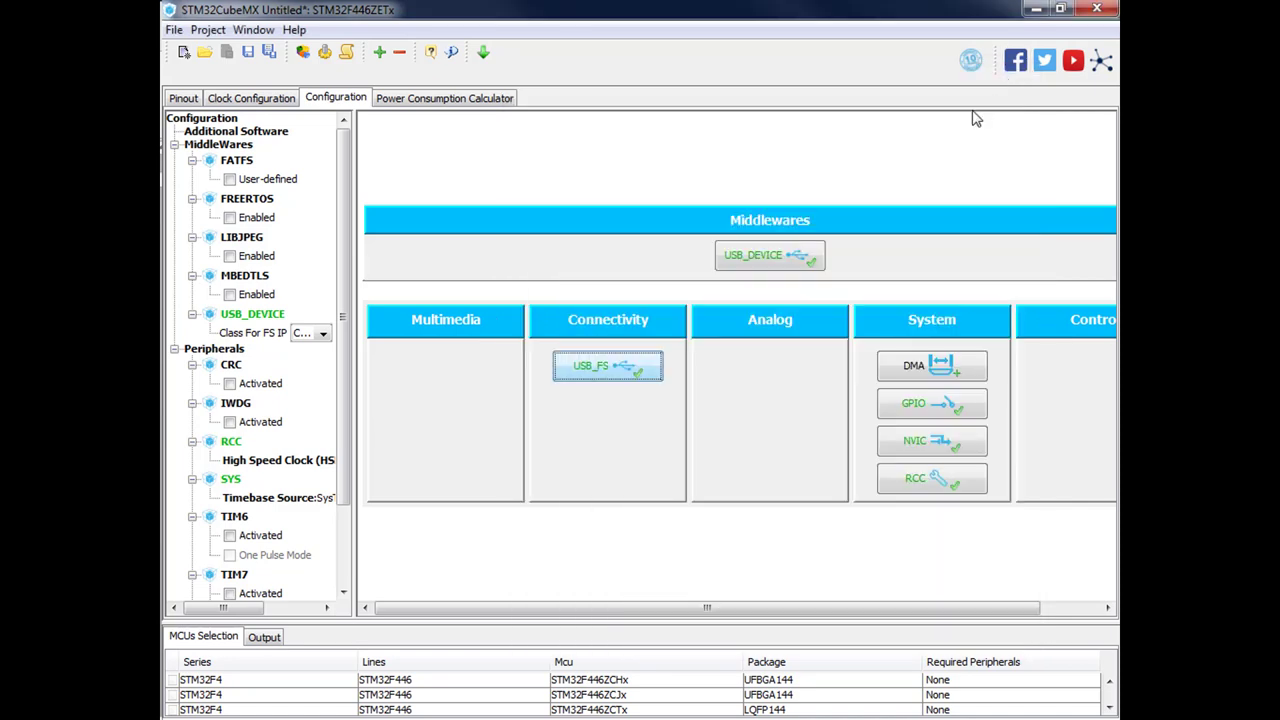
# Examine the USB_DEVICE middleware's parameter settings and device descriptor, closing them without changes
pyautogui.click(737, 262)
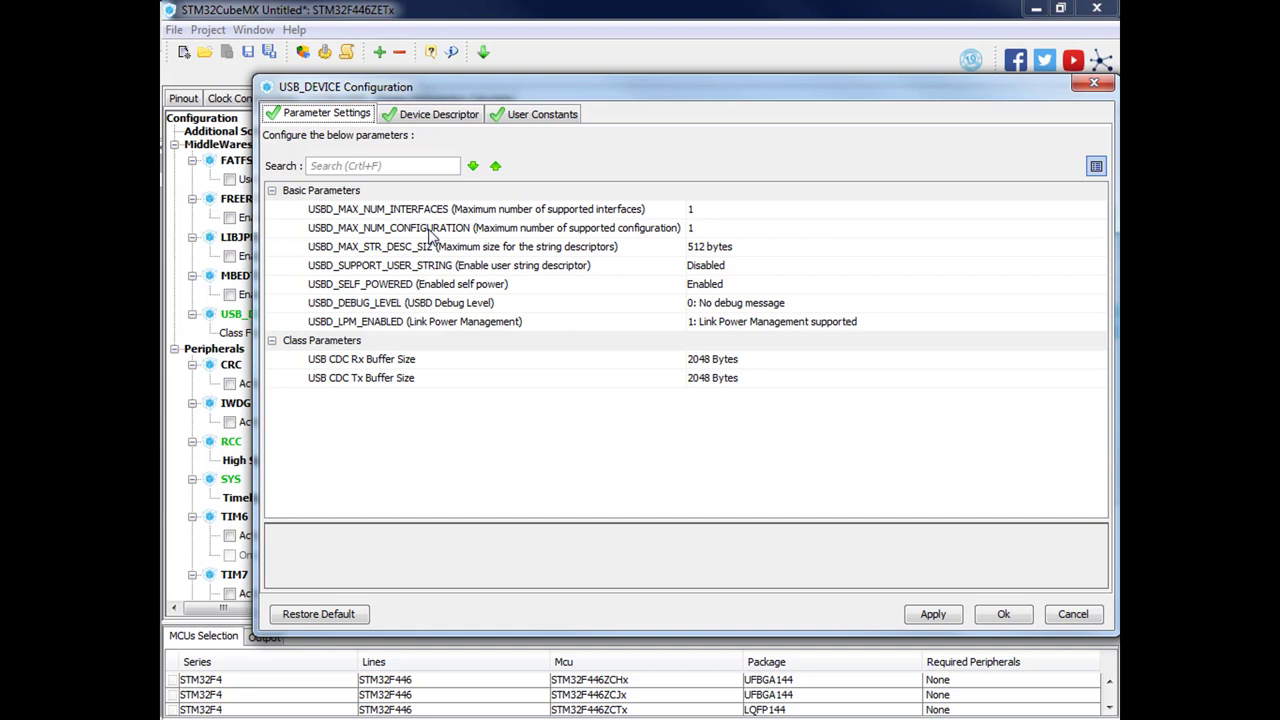
pyautogui.click(420, 116)
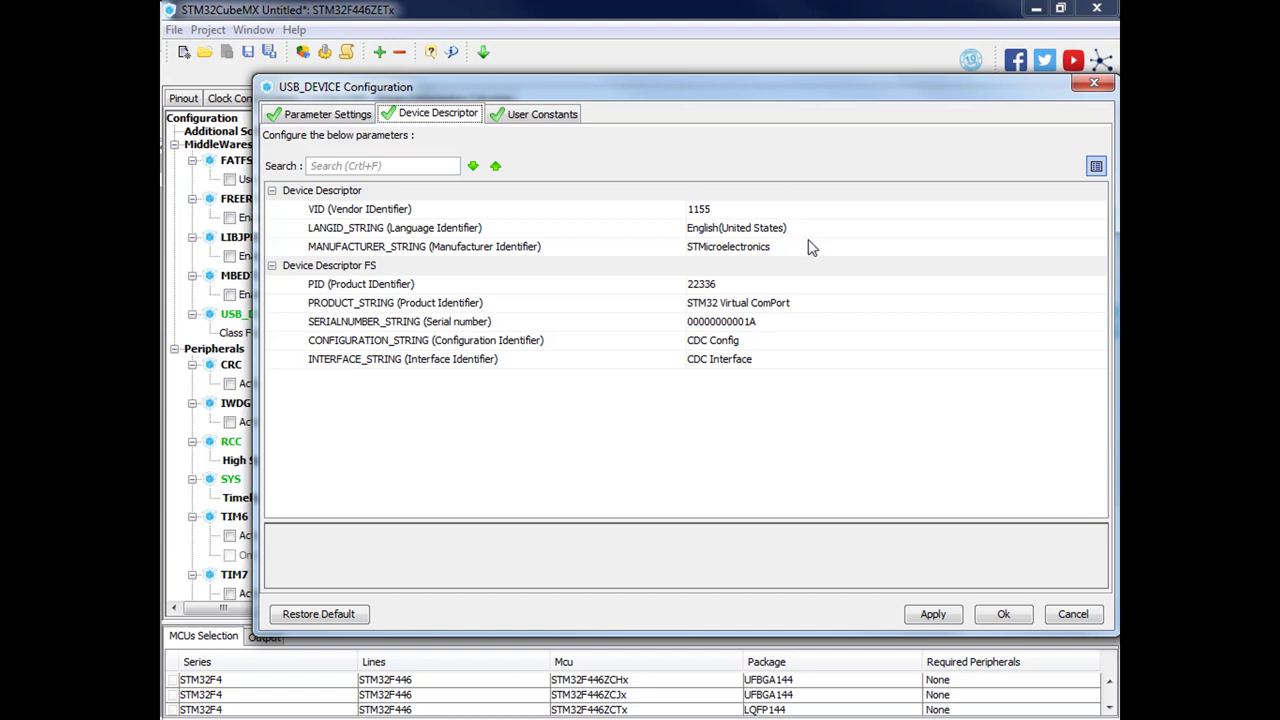
pyautogui.click(1062, 618)
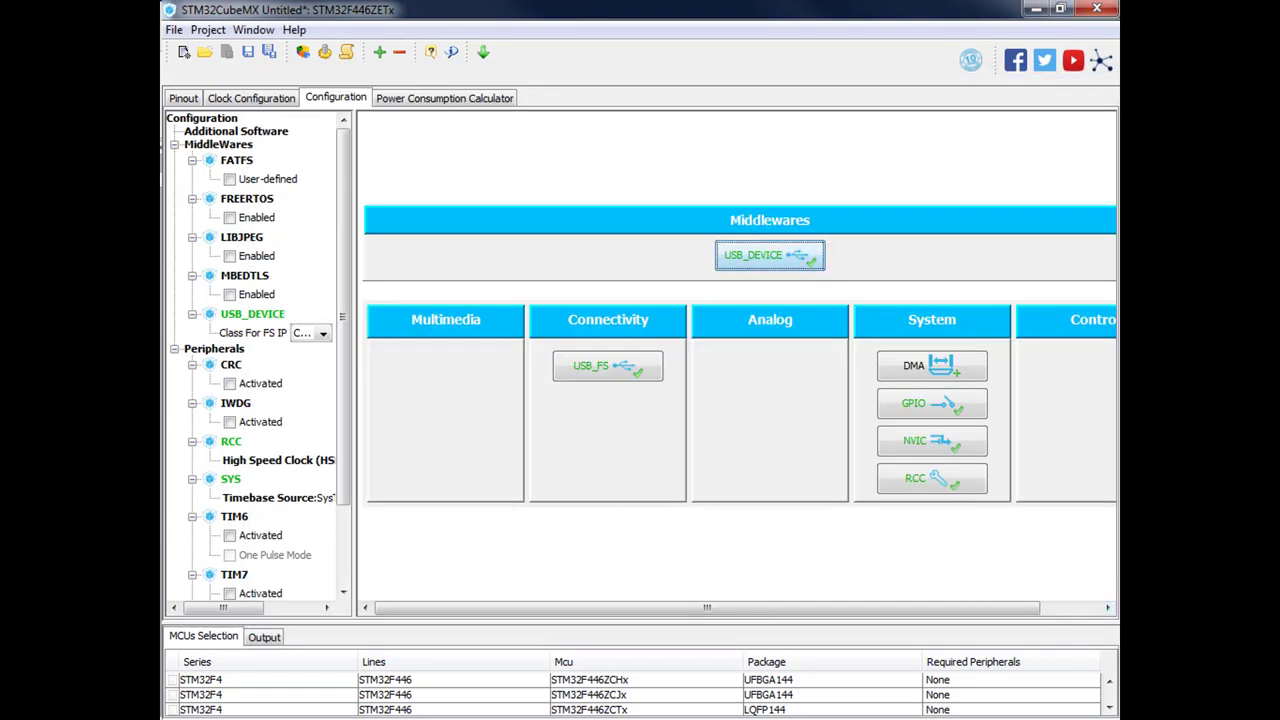
# Open the project settings and browse for the project location in the C:\USB_training folder
pyautogui.moveTo(161, 147); pyautogui.dragTo(166, 147)
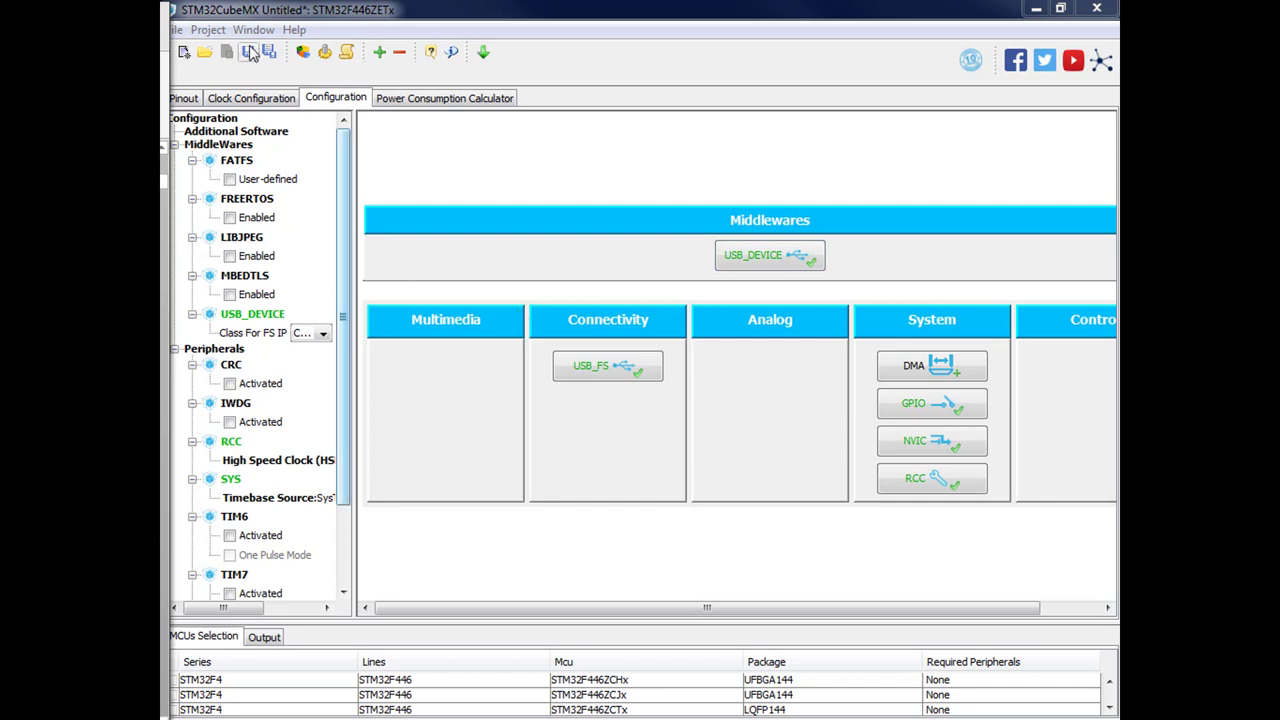
pyautogui.click(200, 31)
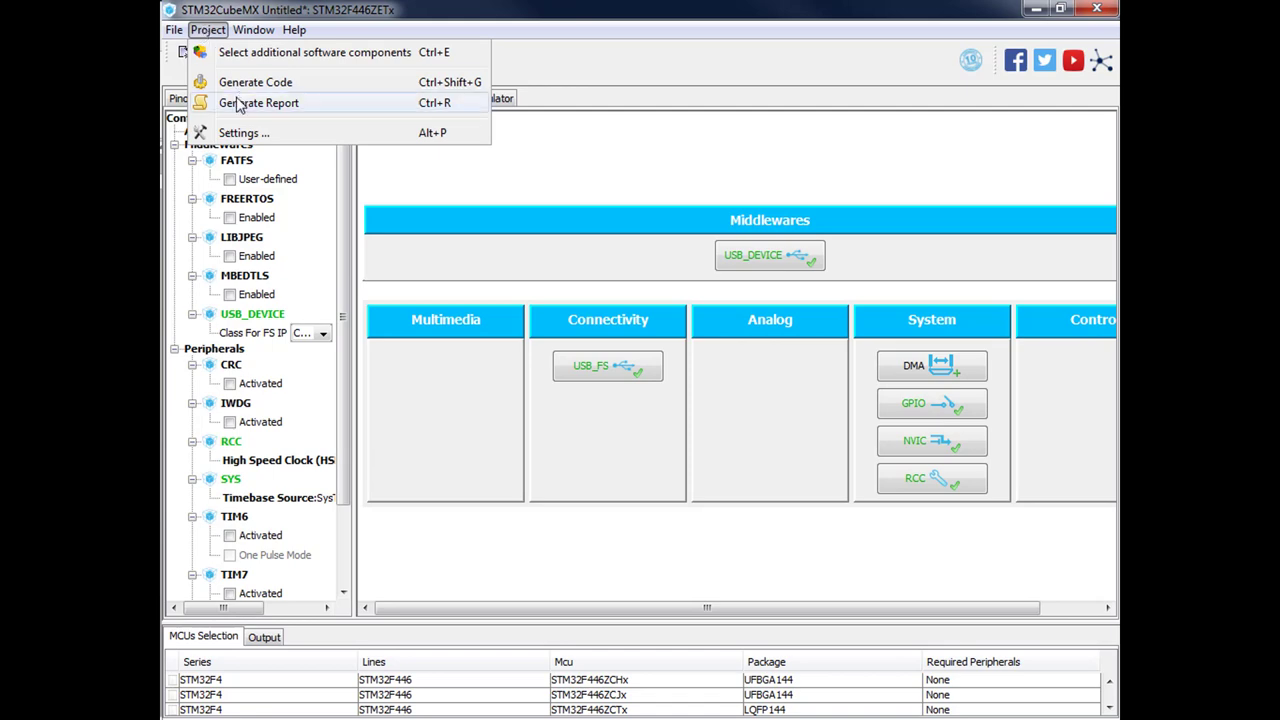
pyautogui.click(242, 135)
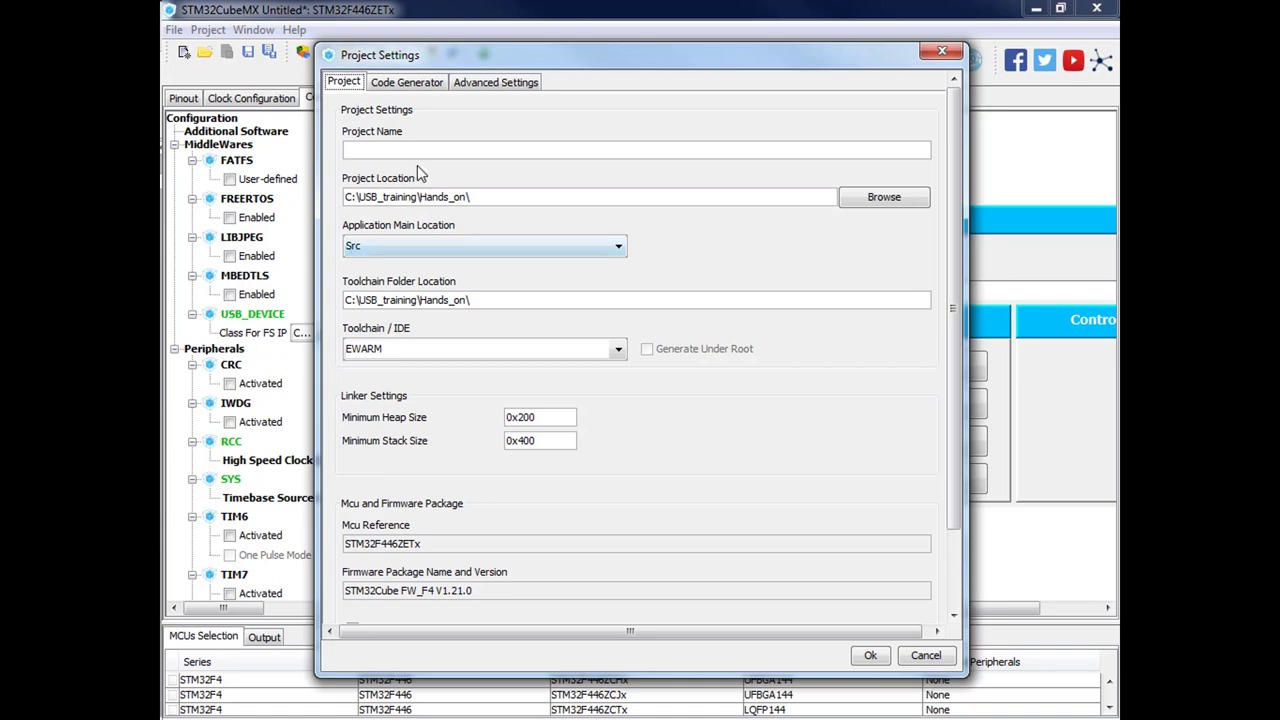
pyautogui.click(912, 199)
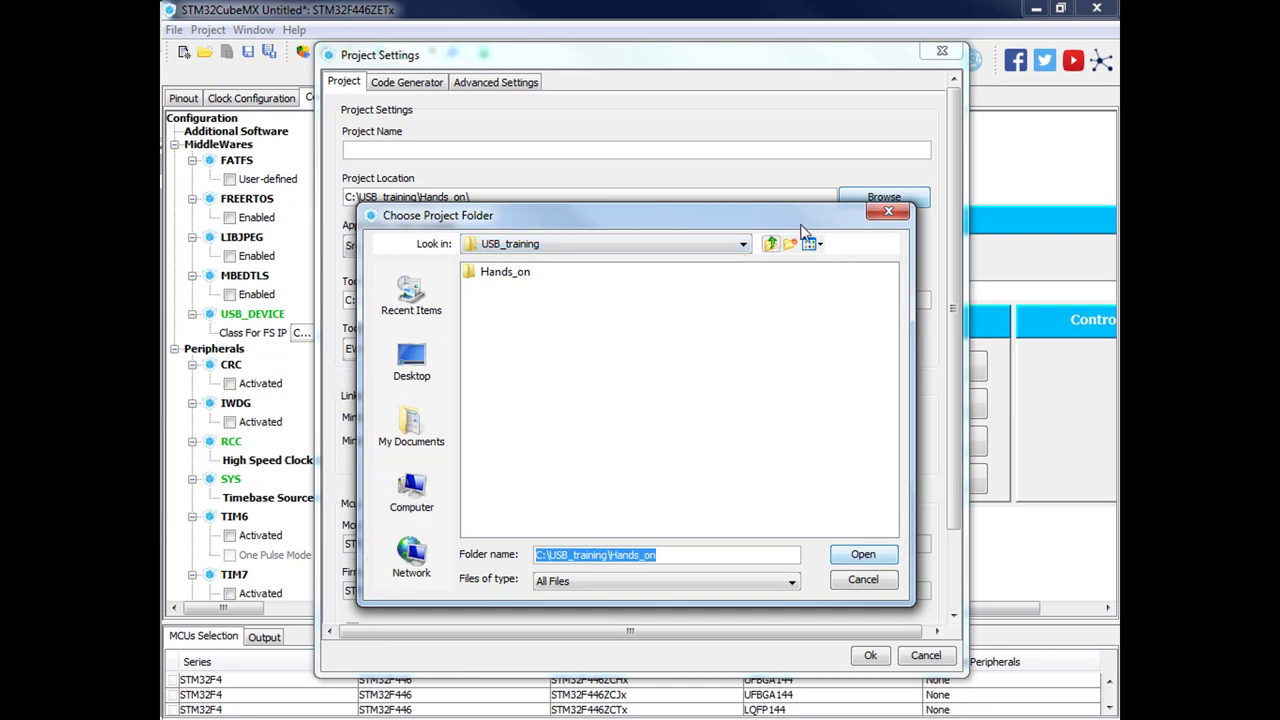
pyautogui.click(743, 245)
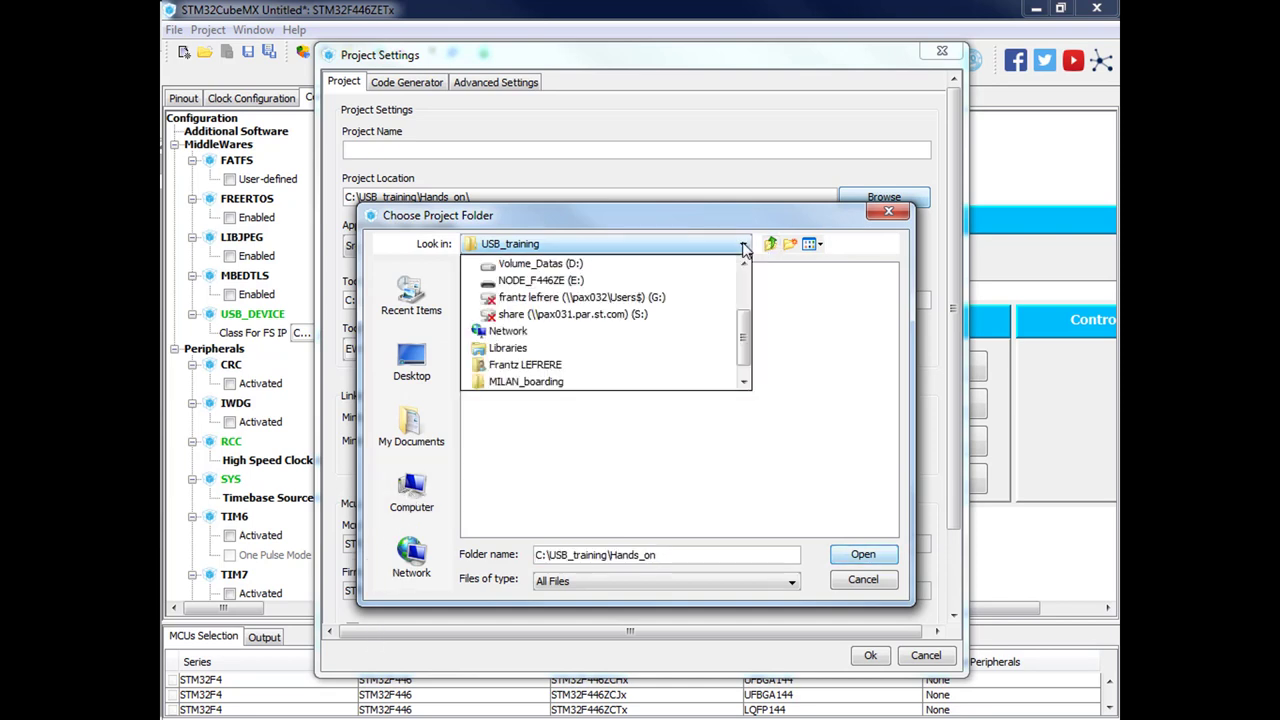
pyautogui.scroll(2, 590, 335)
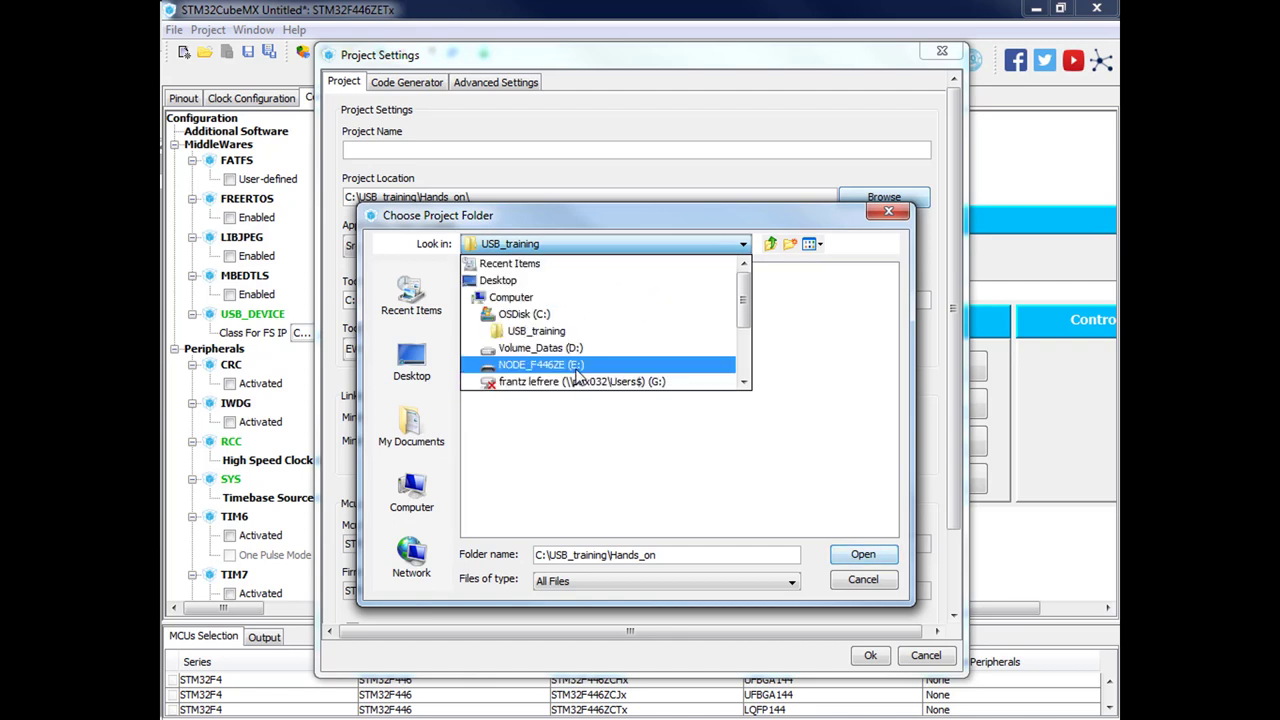
pyautogui.click(572, 331)
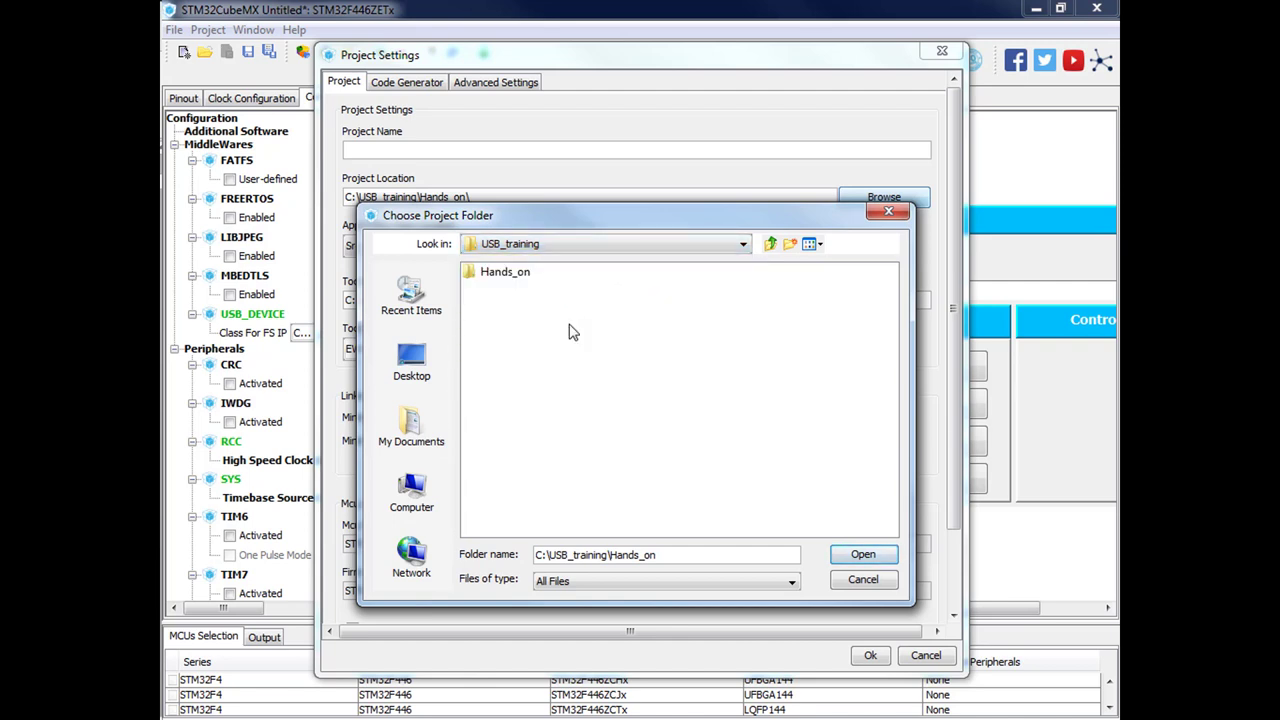
pyautogui.click(508, 275)
pyautogui.doubleClick(508, 275)
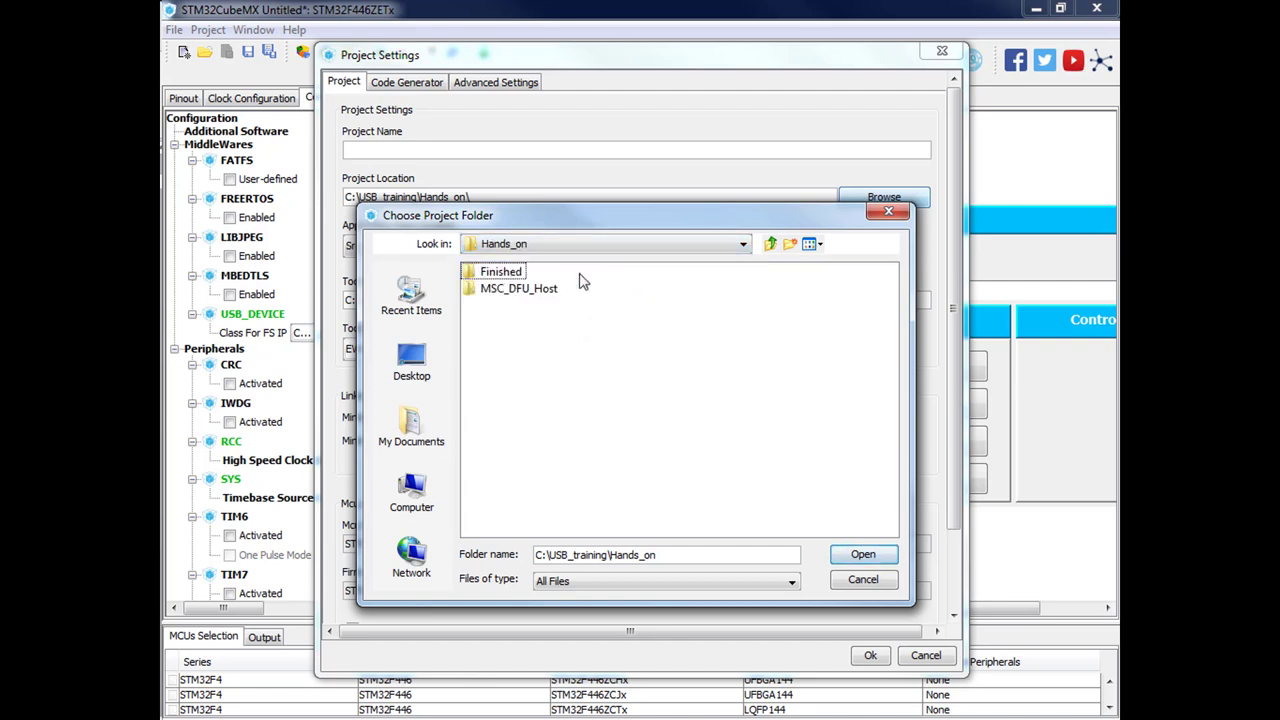
pyautogui.click(770, 243)
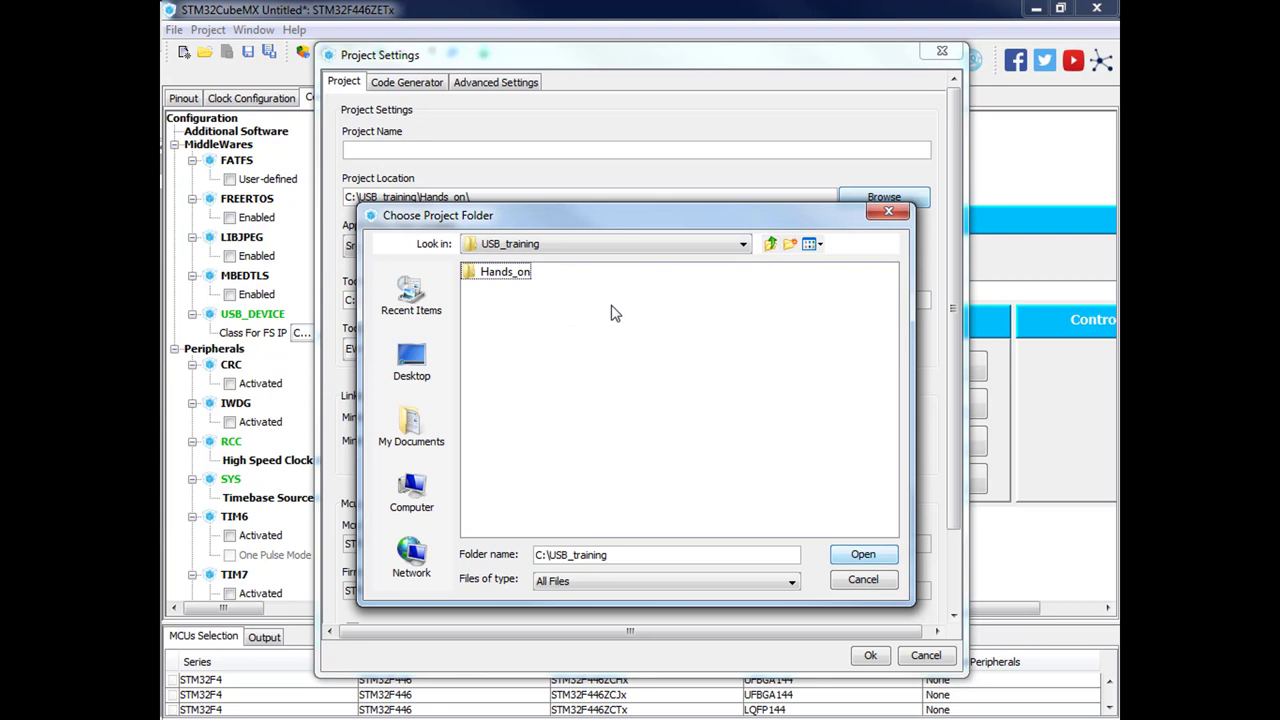
# Create a folder named Hands_on_milano inside USB_training and choose it as the project location
pyautogui.click(790, 244)
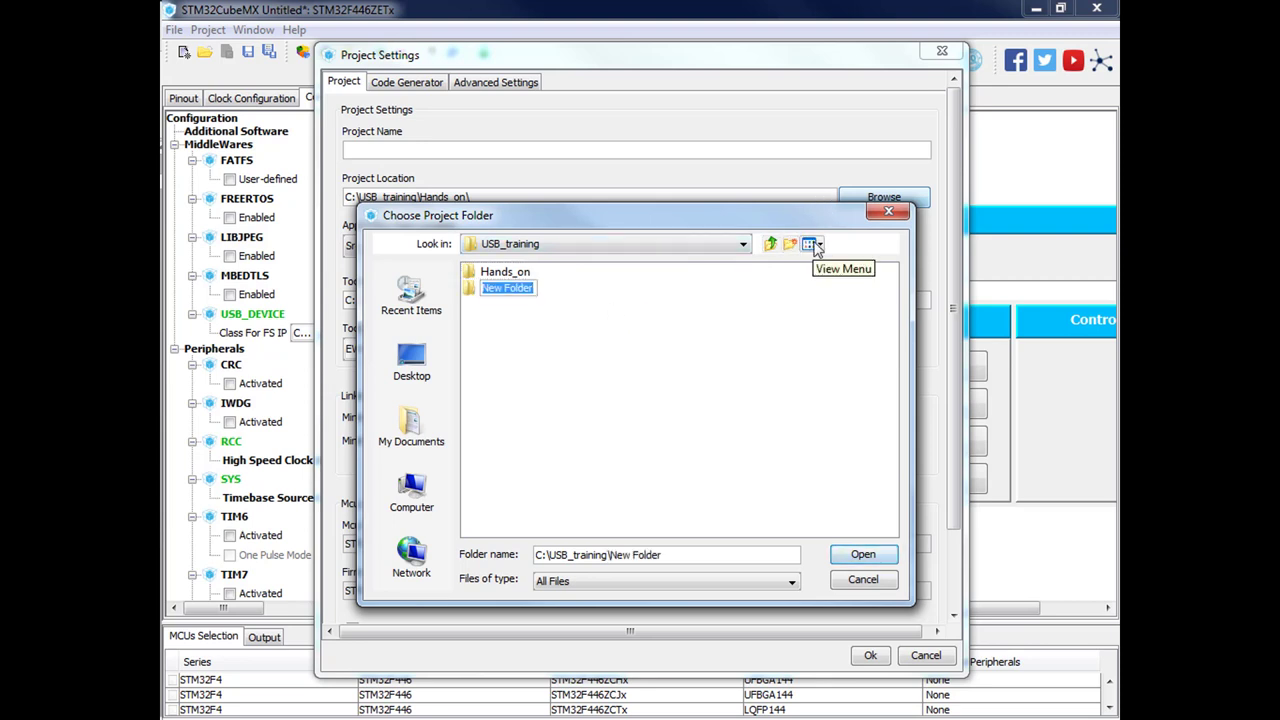
pyautogui.write('Hands_on_')
pyautogui.write('milano')
pyautogui.press('BackSpace')
pyautogui.press('BackSpace')
pyautogui.press('BackSpace')
pyautogui.press('BackSpace')
pyautogui.write('lano')
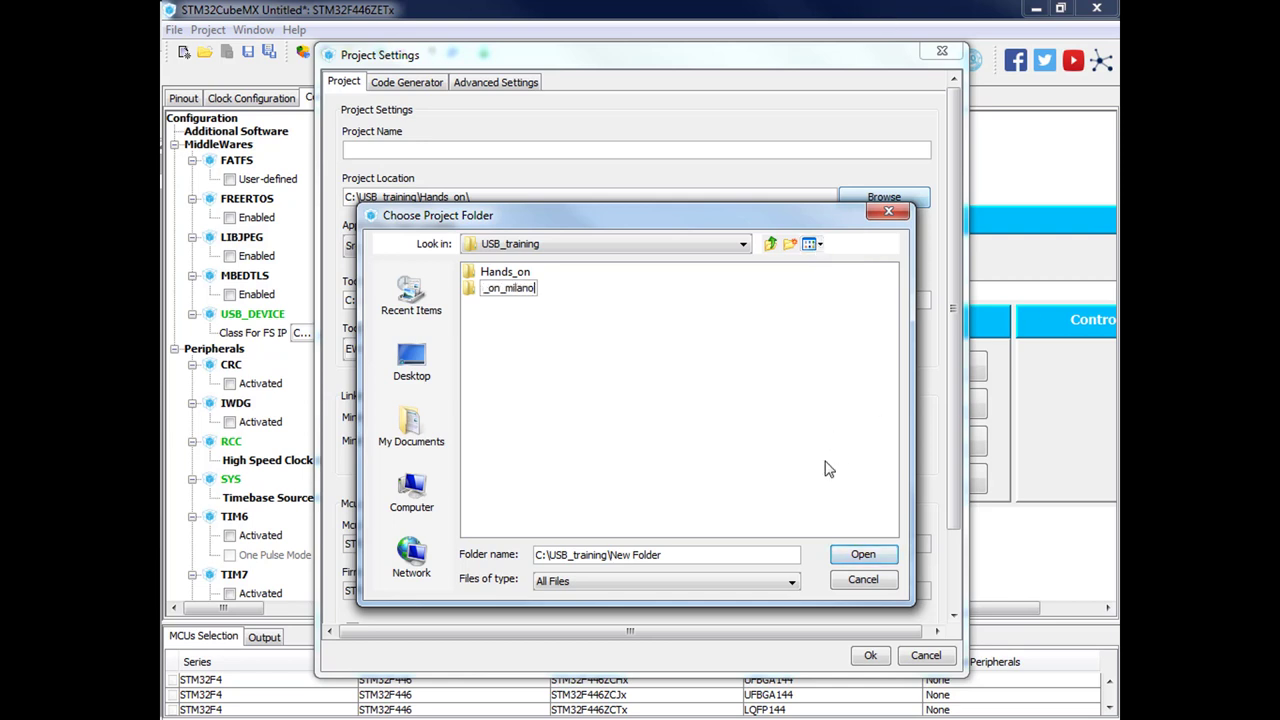
pyautogui.press('Return')
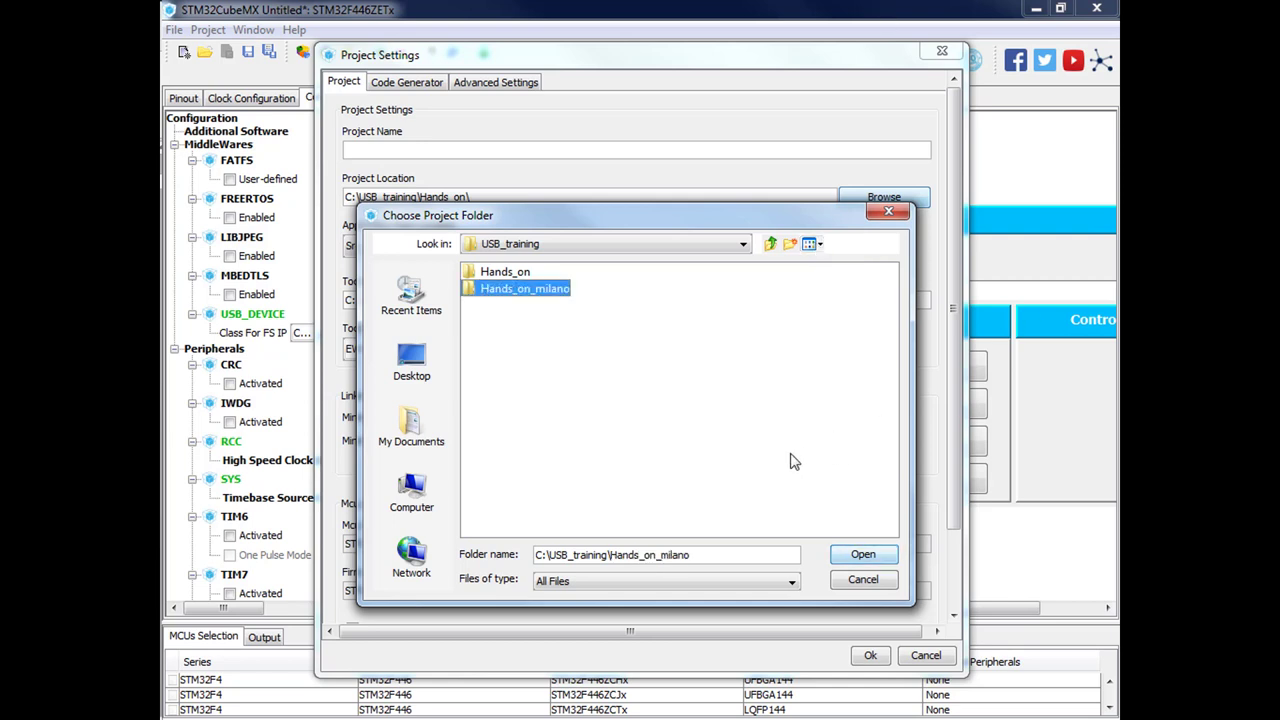
pyautogui.click(863, 556)
# Name the project CDC_device and set its Toolchain / IDE to TrueSTUDIO
pyautogui.click(461, 150)
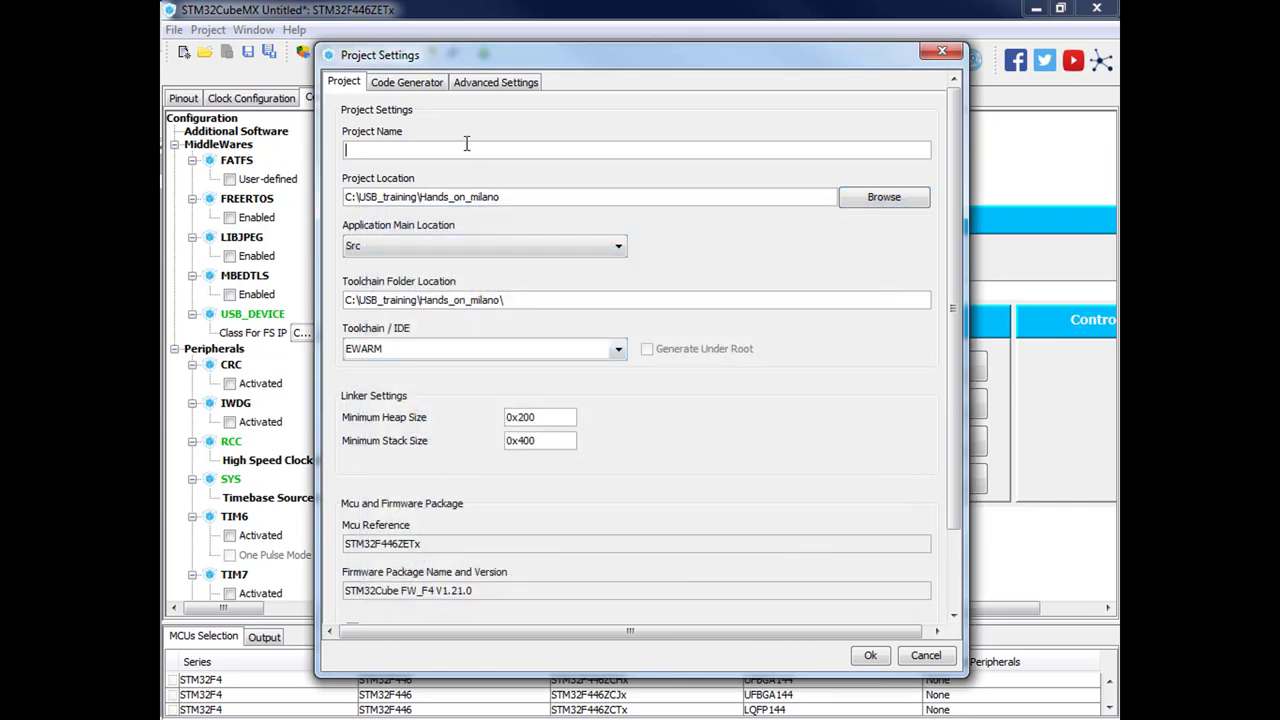
pyautogui.write('CDC_device')
pyautogui.click(619, 349)
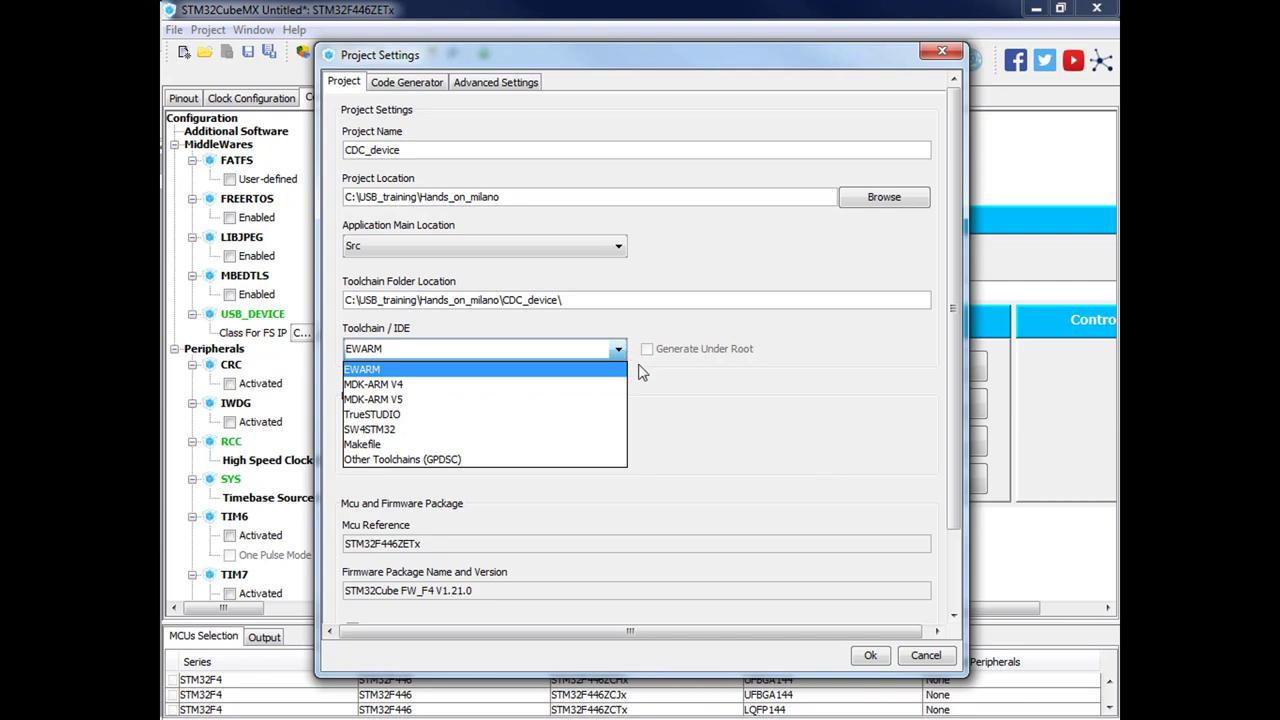
pyautogui.click(400, 414)
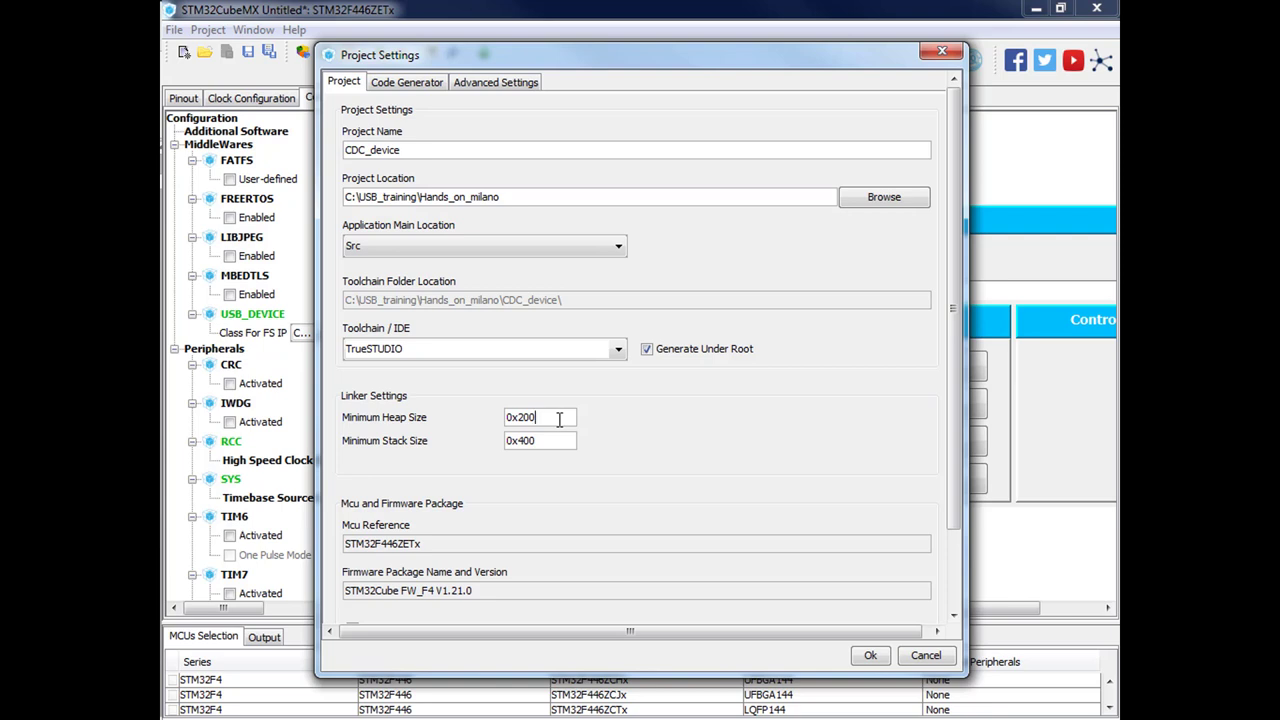
# Set the linker's Minimum Heap Size to 0x600 and check the remaining project and firmware package settings
pyautogui.press('BackSpace')
pyautogui.press('BackSpace')
pyautogui.press('BackSpace')
pyautogui.write('600')
pyautogui.scroll(-3, 614, 350)
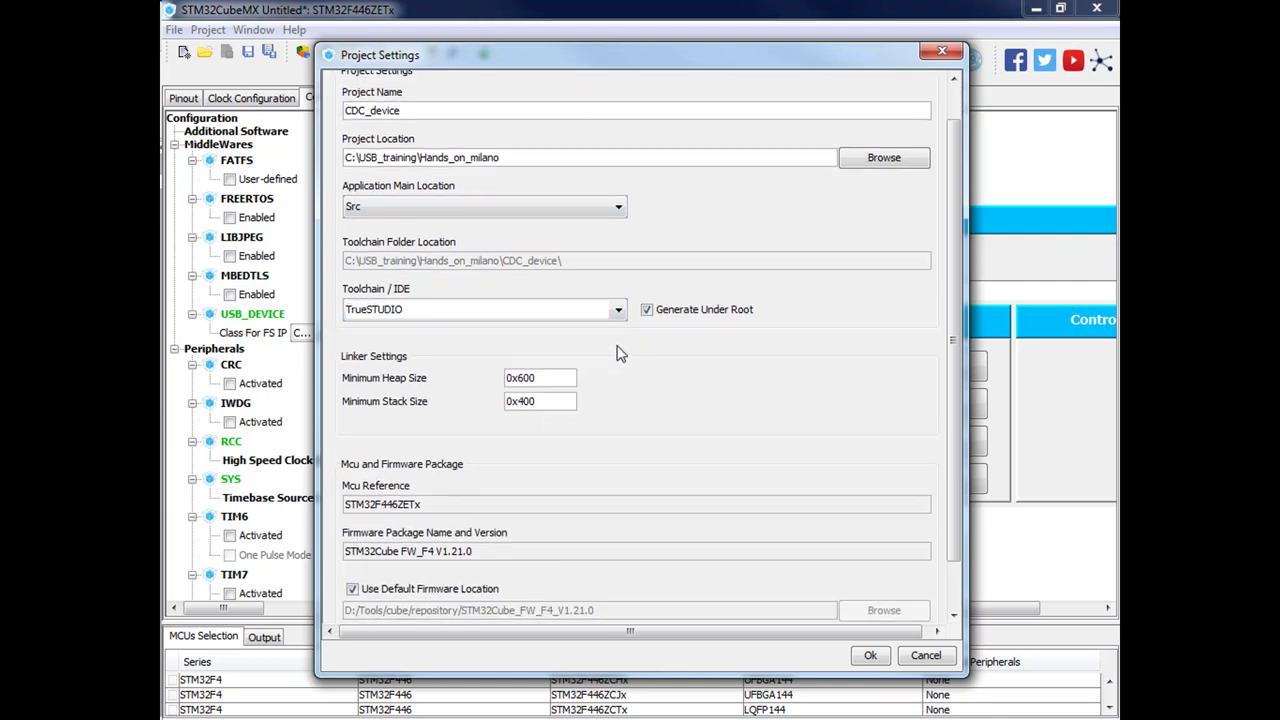
pyautogui.scroll(-1, 597, 337)
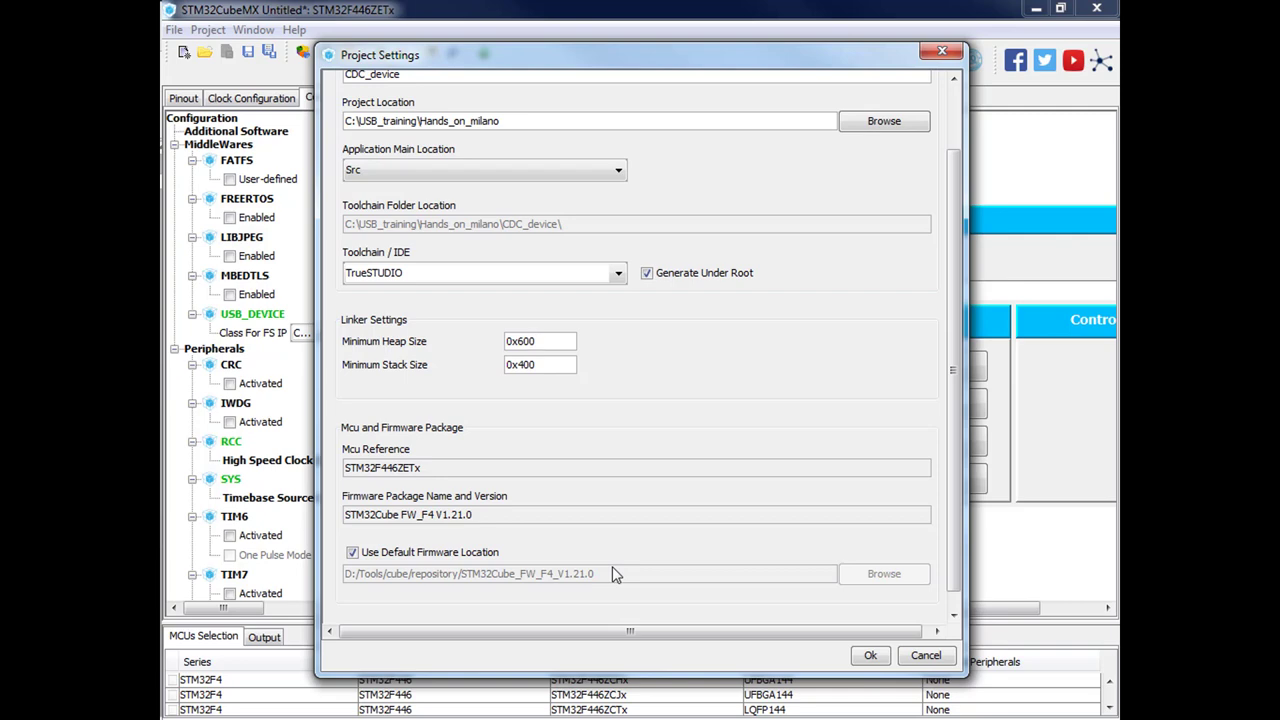
pyautogui.scroll(2, 755, 308)
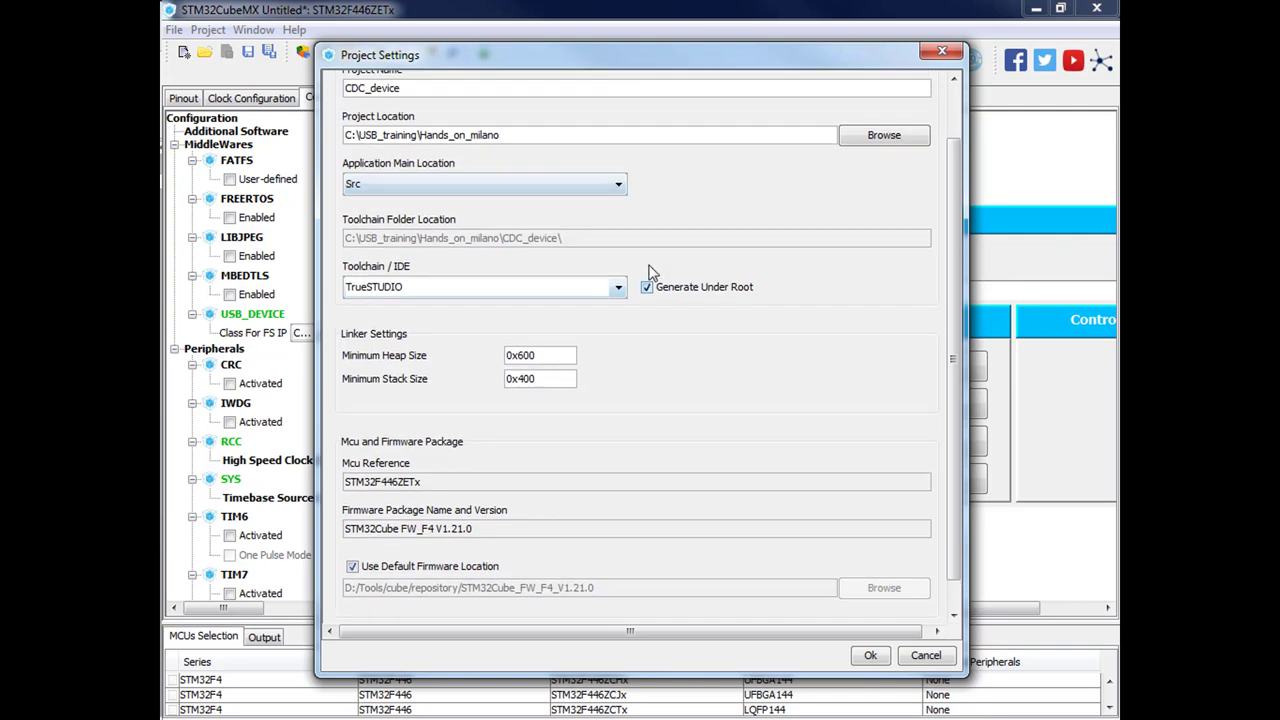
pyautogui.scroll(3, 755, 308)
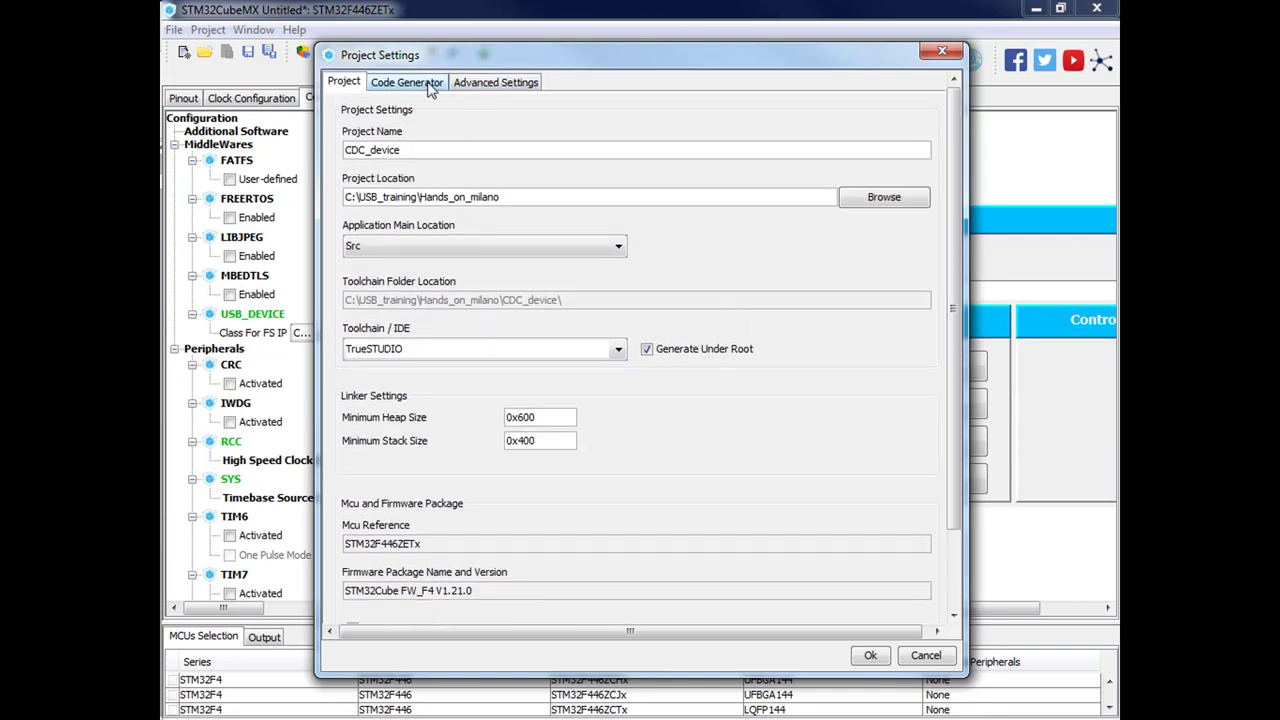
# Review the code generator options and the advanced driver choices for RCC and USB_DEVICE, keeping HAL for both
pyautogui.click(420, 86)
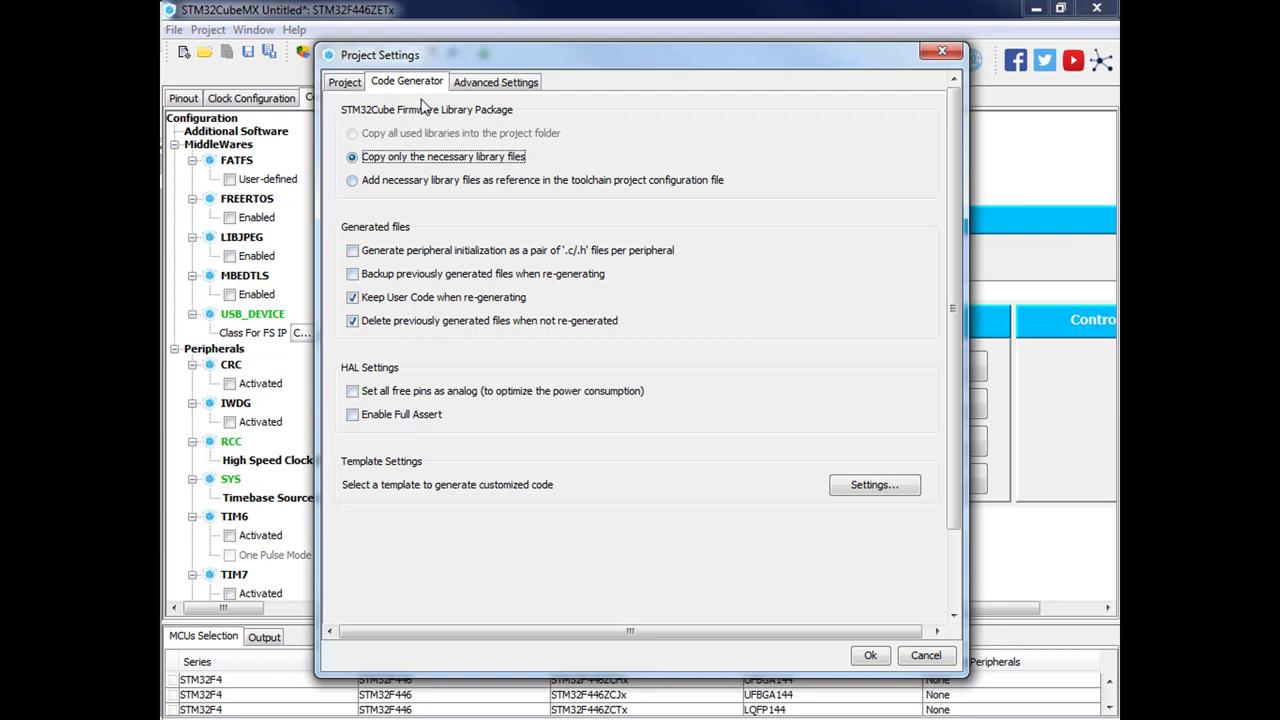
pyautogui.click(490, 86)
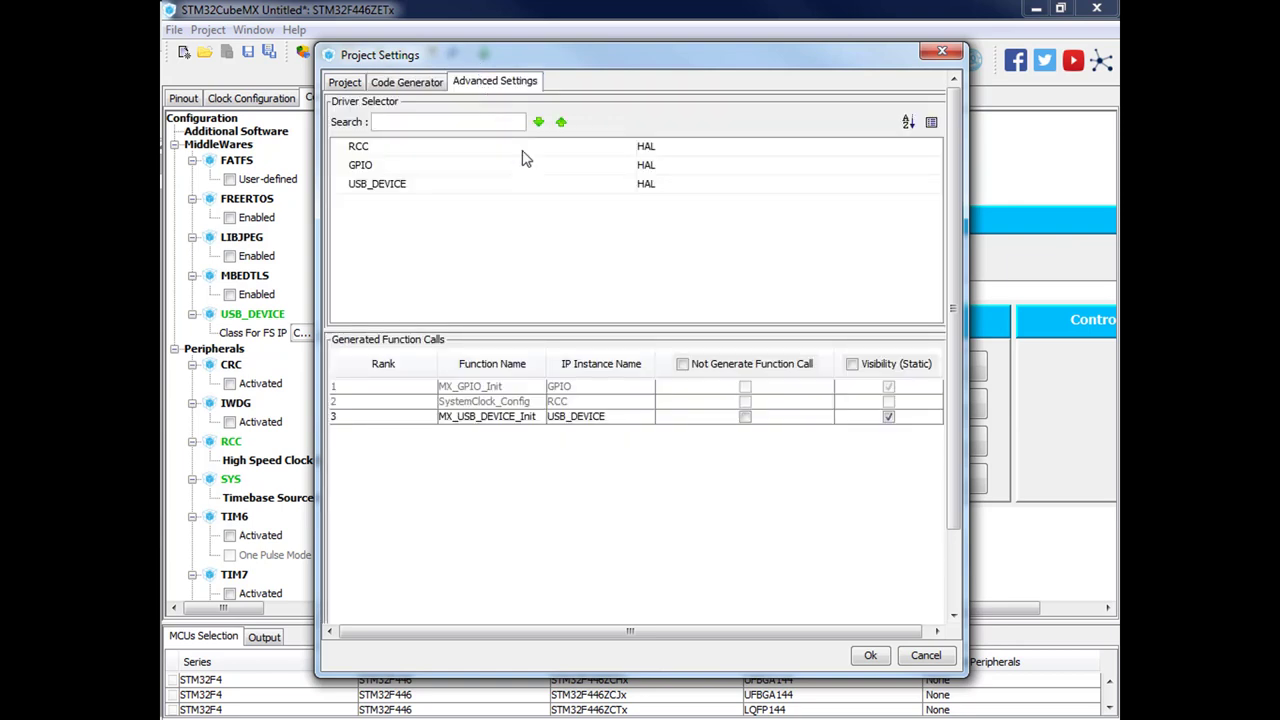
pyautogui.click(715, 148)
pyautogui.click(713, 146)
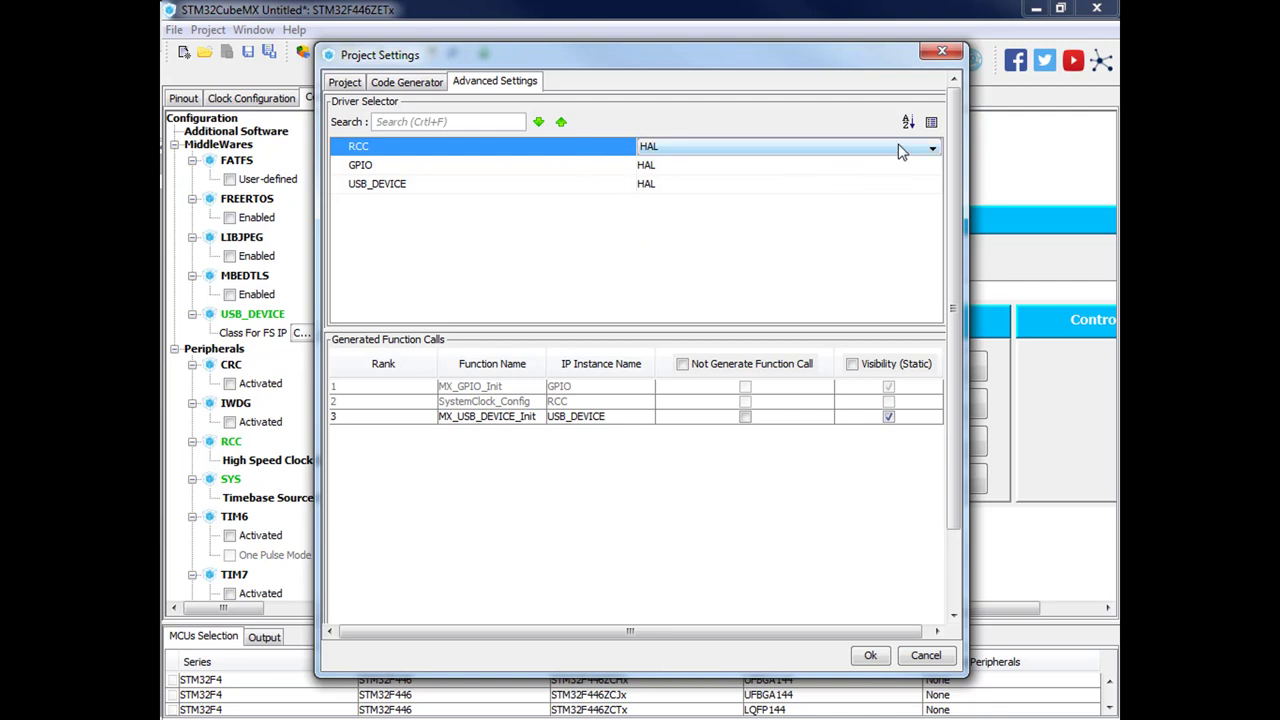
pyautogui.click(820, 148)
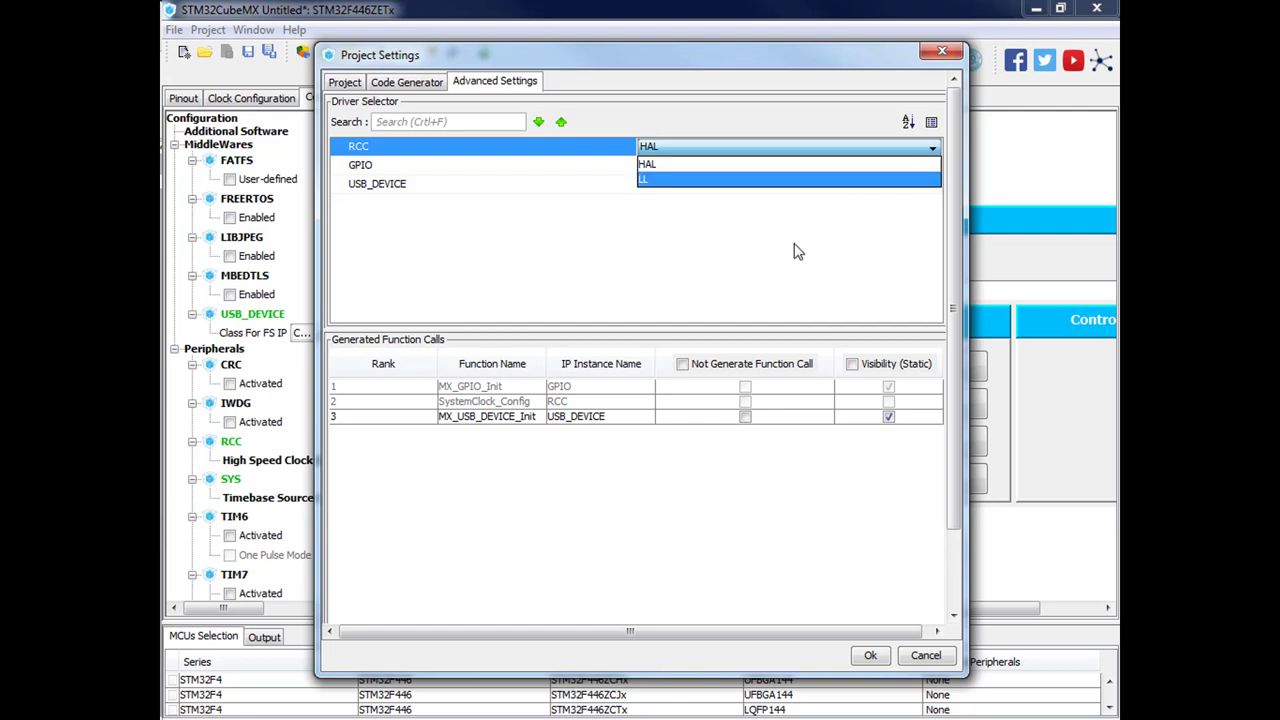
pyautogui.click(803, 165)
pyautogui.click(790, 184)
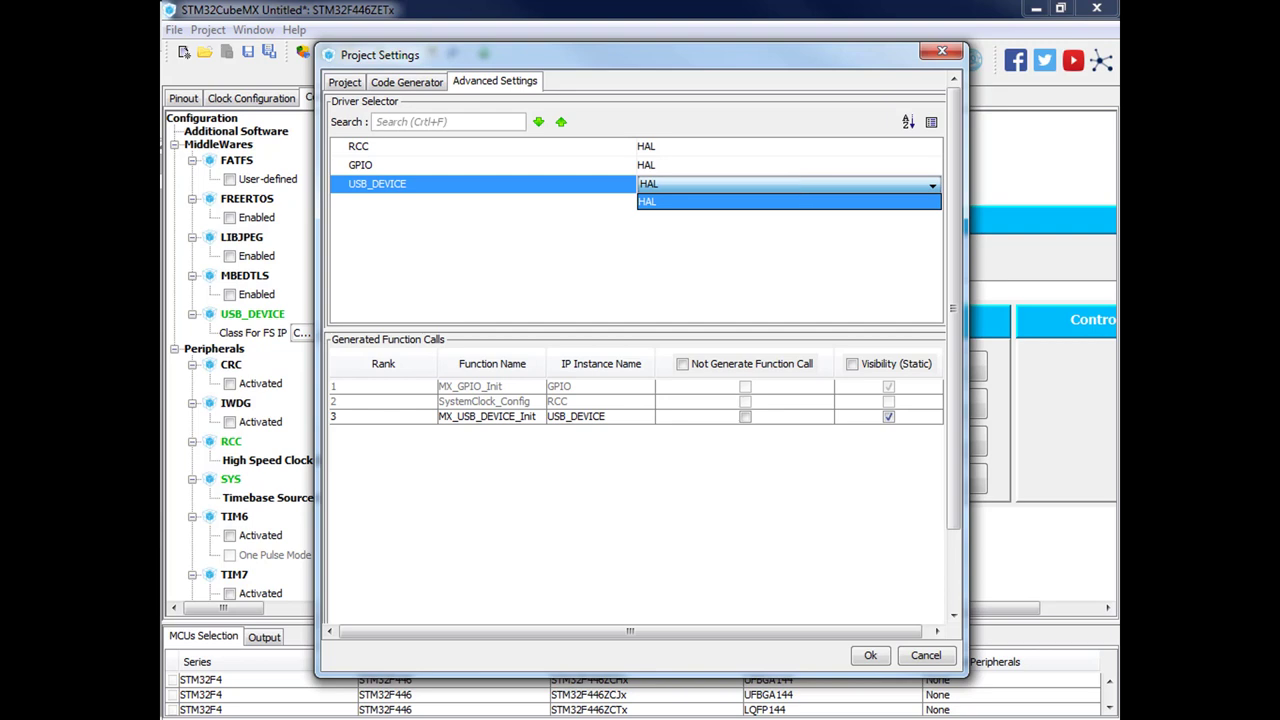
pyautogui.click(560, 235)
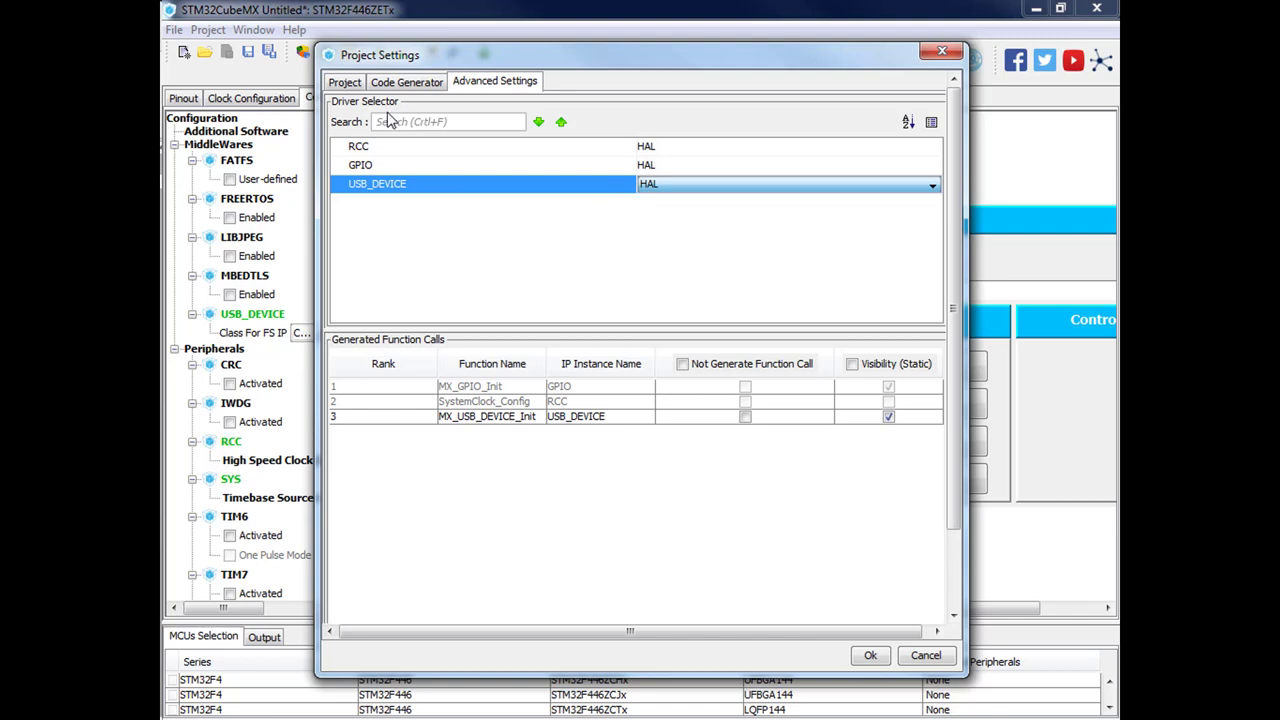
# Recheck the linker's minimum heap size and accept the project settings
pyautogui.click(345, 83)
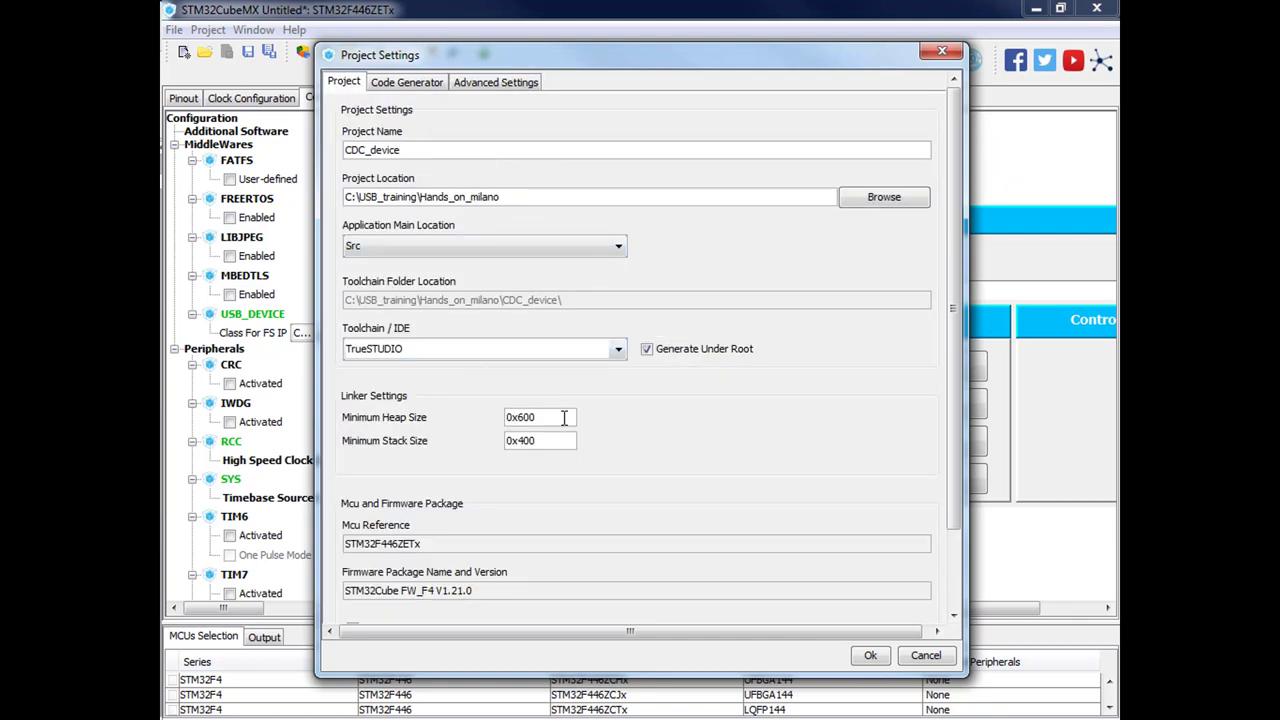
pyautogui.click(562, 417)
pyautogui.scroll(-2, 556, 422)
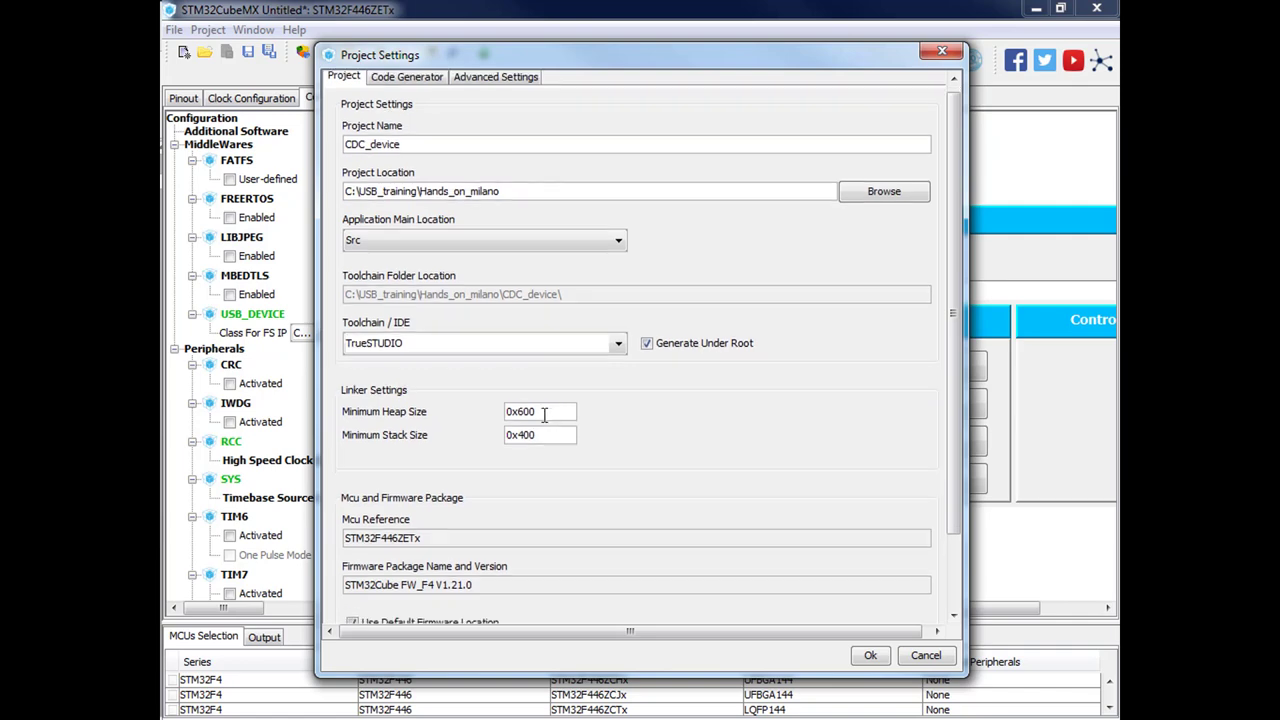
pyautogui.click(869, 656)
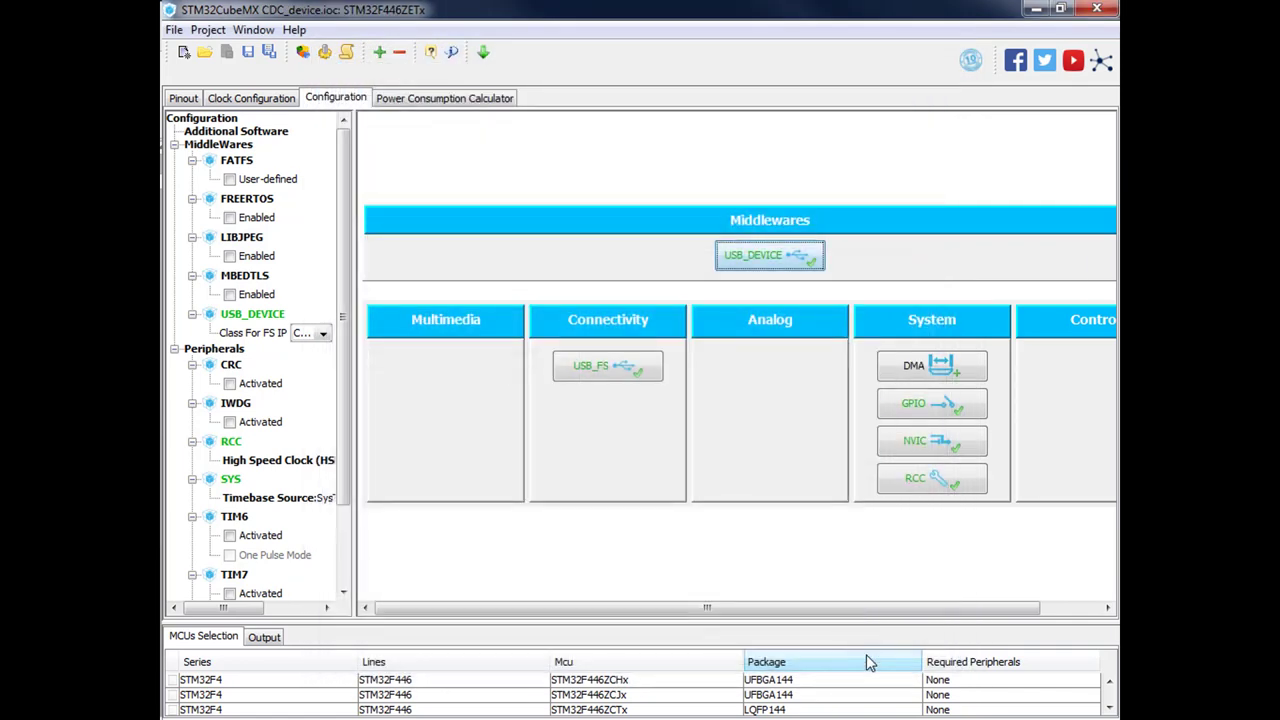
# Generate the project code and dismiss the completion dialog without opening the project
pyautogui.click(326, 55)
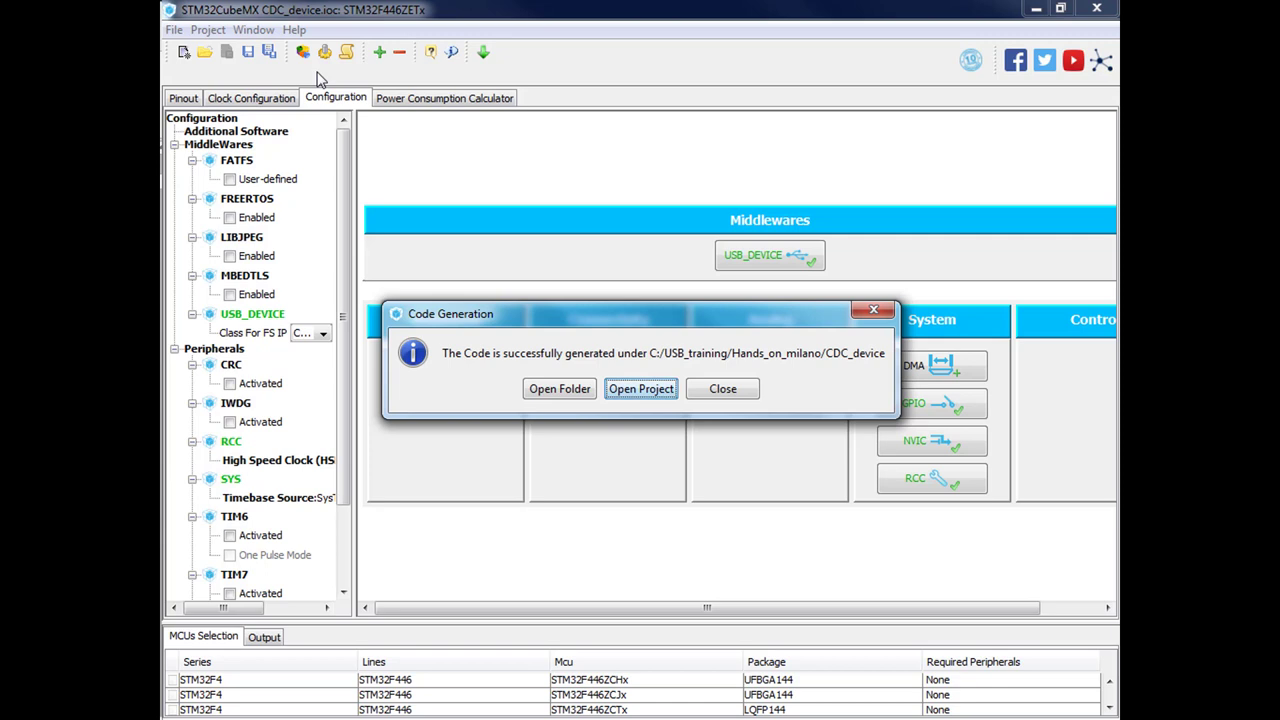
pyautogui.click(723, 390)
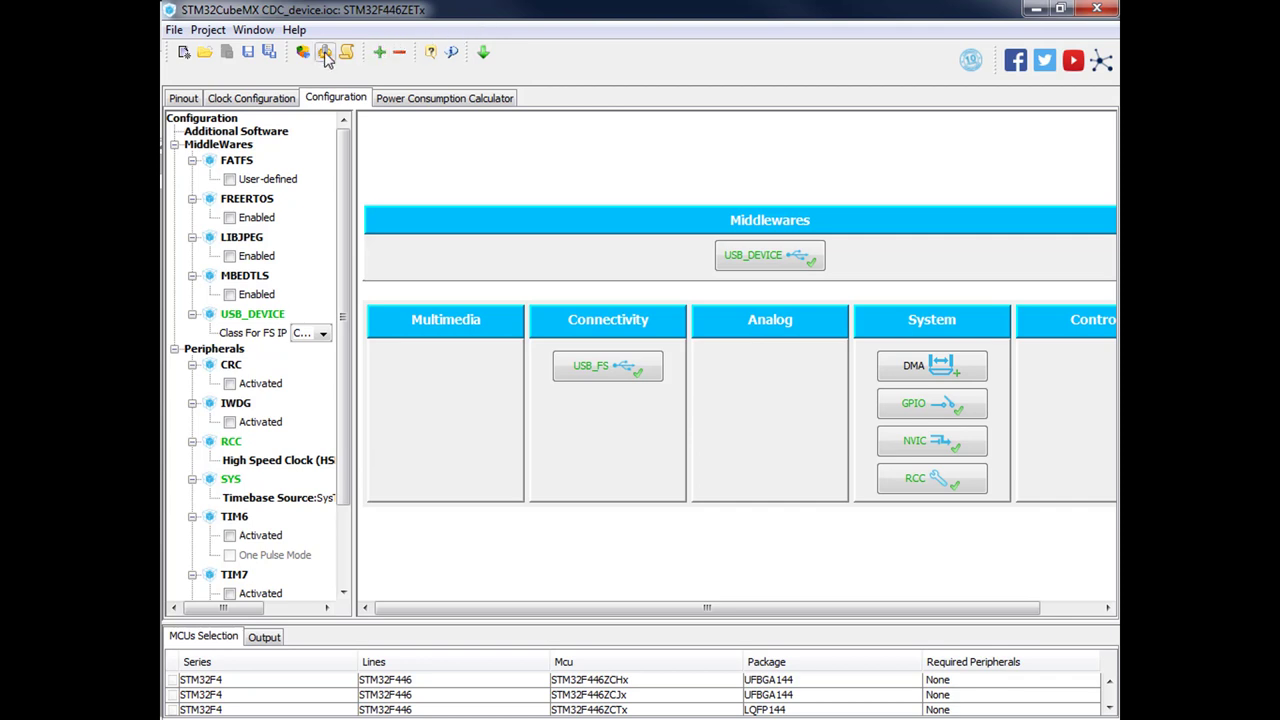
pyautogui.click(207, 32)
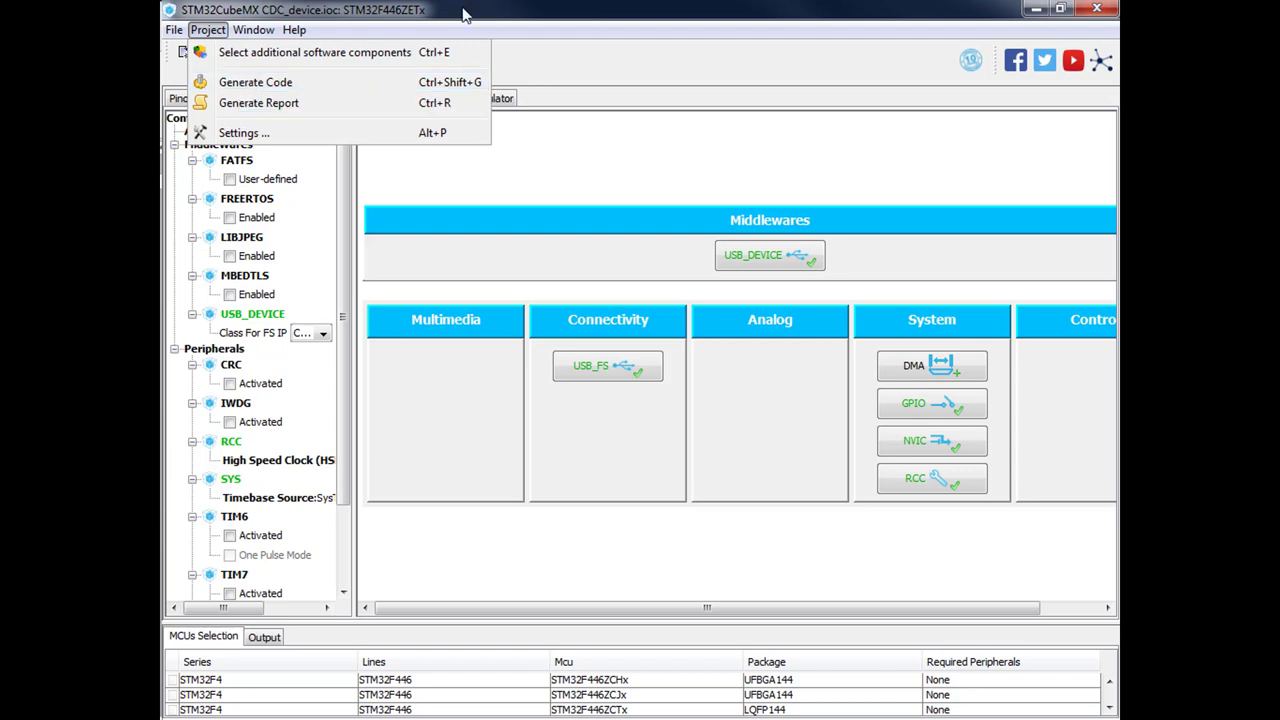
# Switch to Windows Explorer and examine the generated files in C:\USB_training\Hands_on_milano\CDC_device
pyautogui.click(1040, 10)
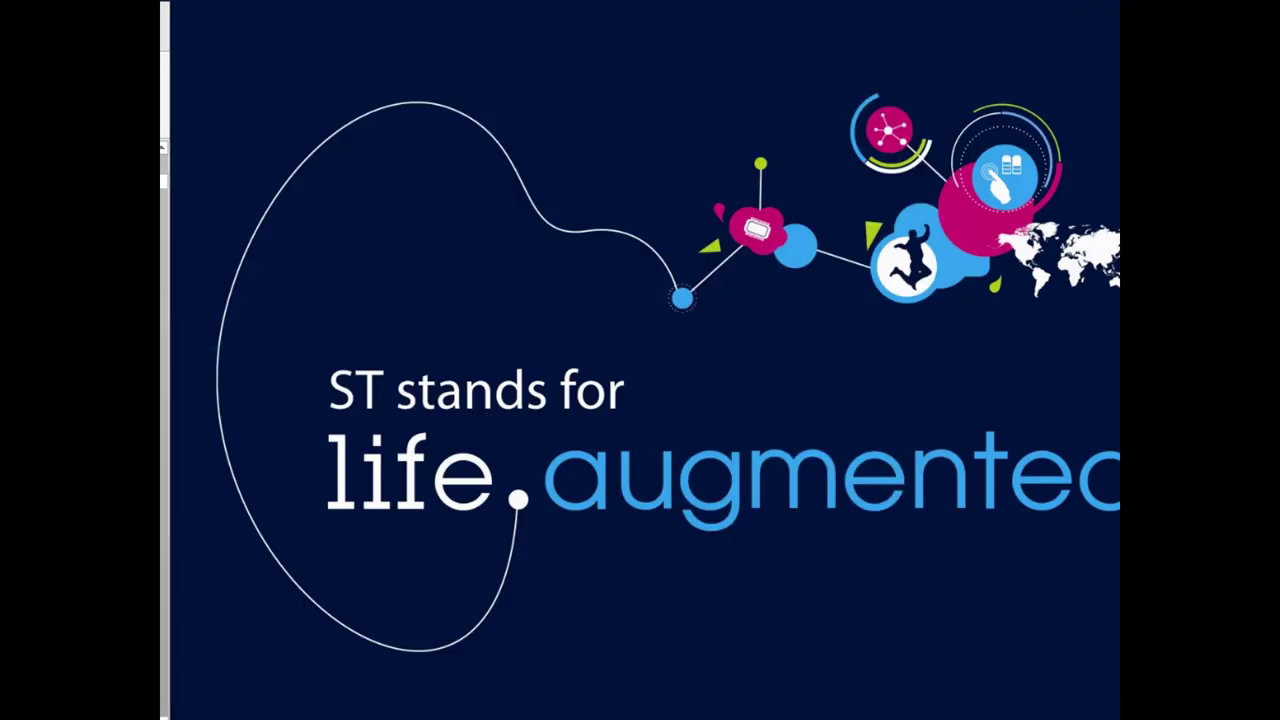
pyautogui.hotkey('alt', 'Tab')
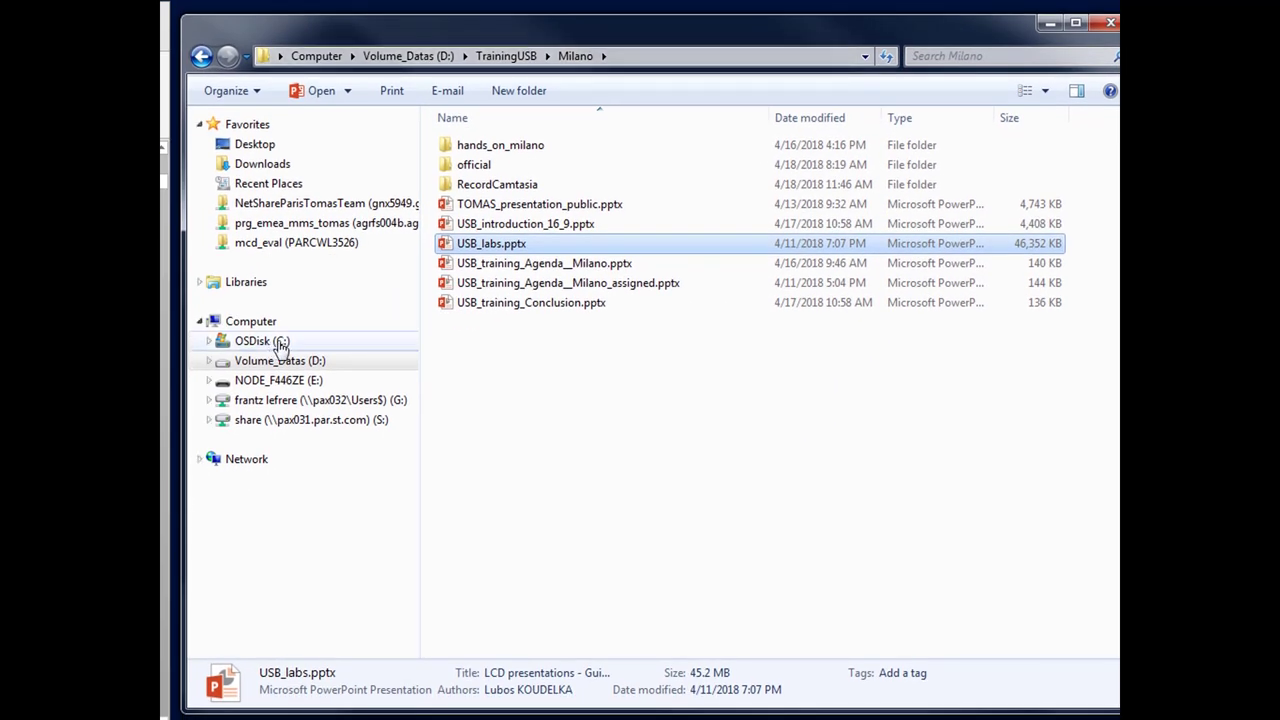
pyautogui.click(245, 342)
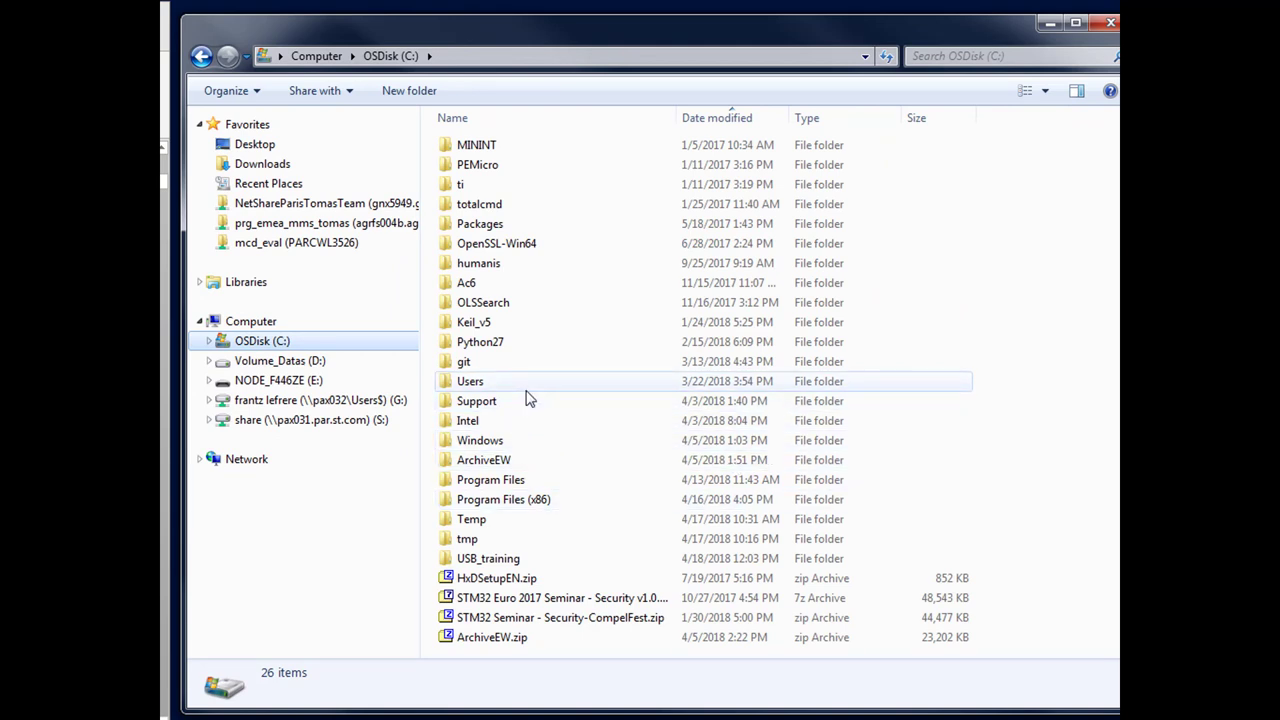
pyautogui.click(497, 560)
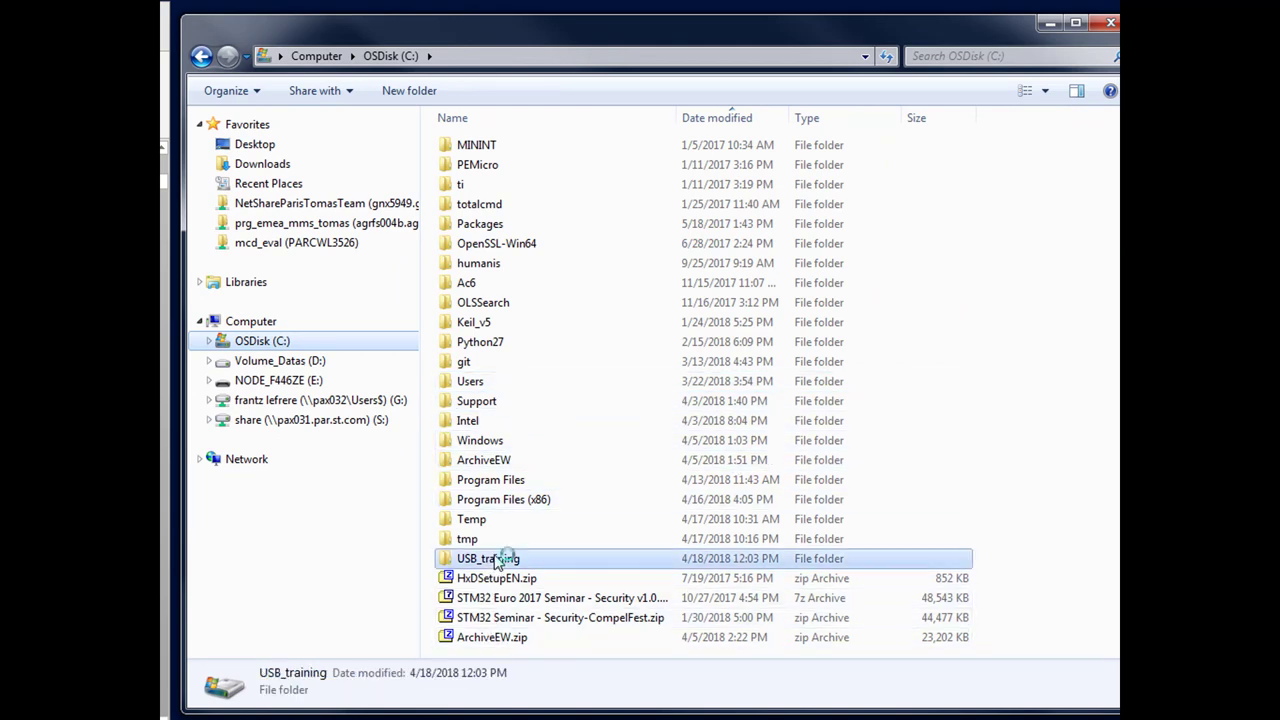
pyautogui.doubleClick(497, 560)
pyautogui.doubleClick(500, 165)
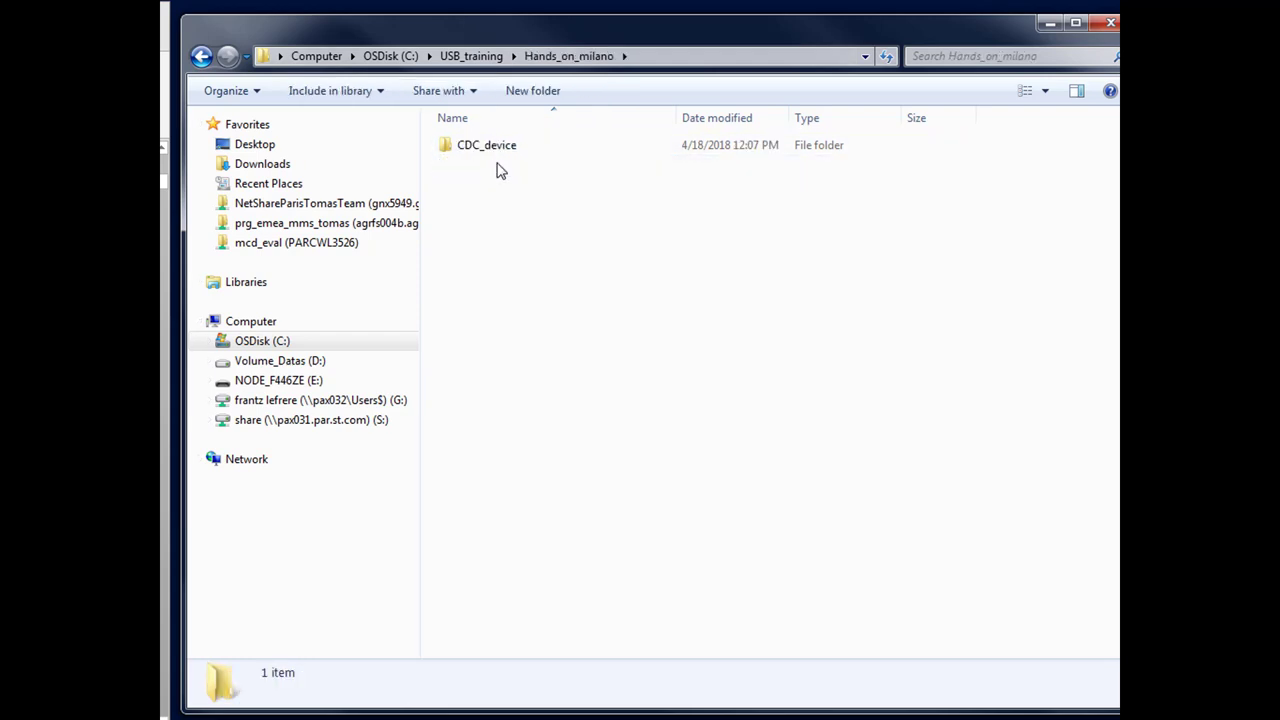
pyautogui.doubleClick(495, 150)
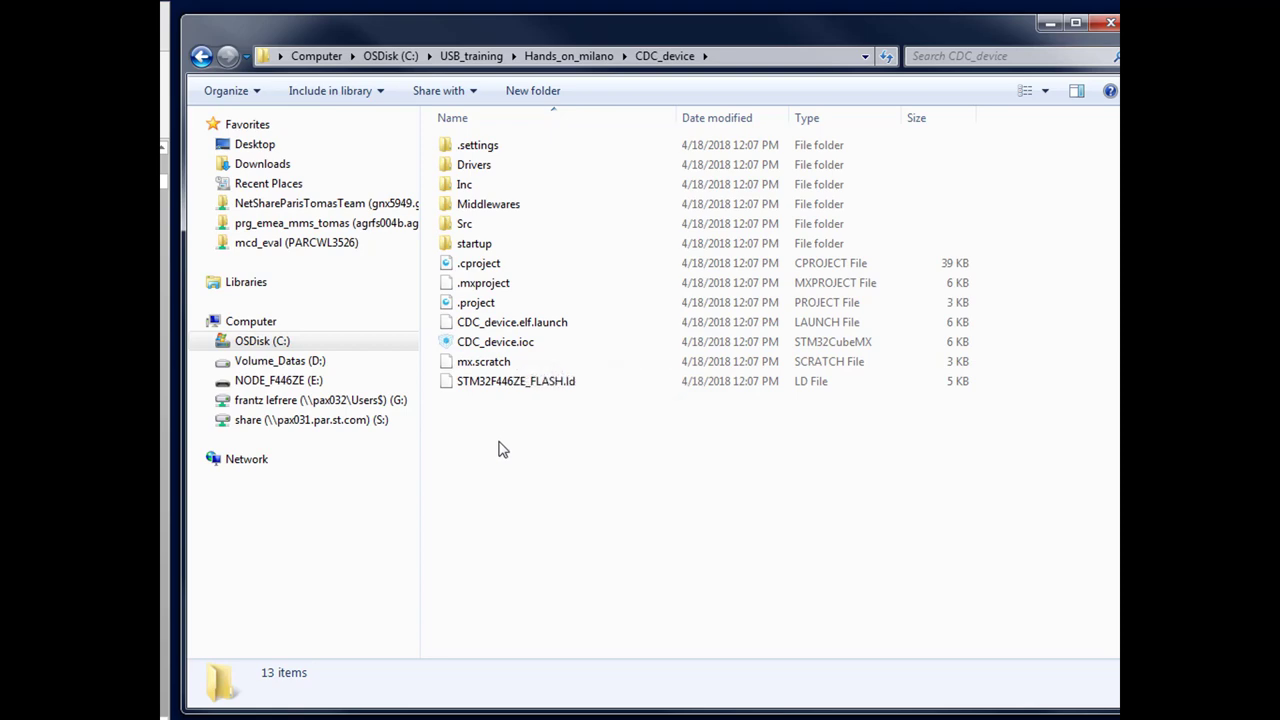
# Switch to Atollic TrueSTUDIO, maximize its window and change to the C/C++ perspective
pyautogui.click(1049, 24)
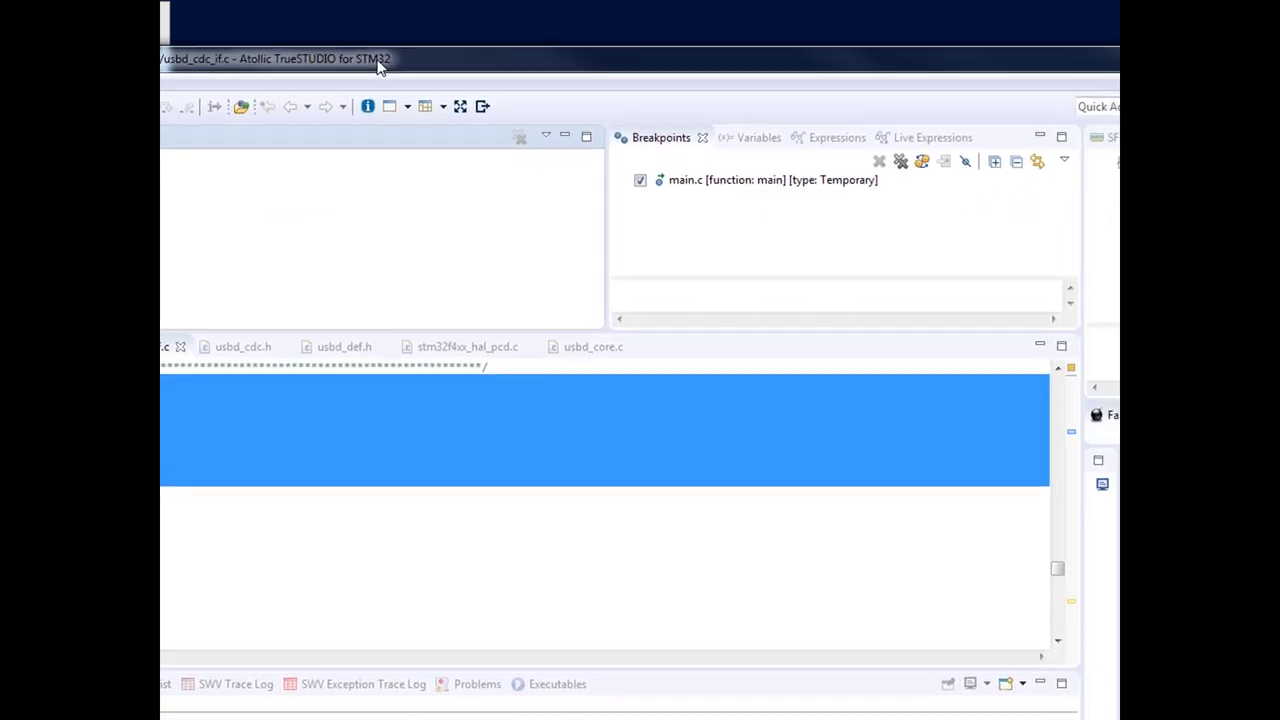
pyautogui.moveTo(378, 66); pyautogui.dragTo(231, 43)
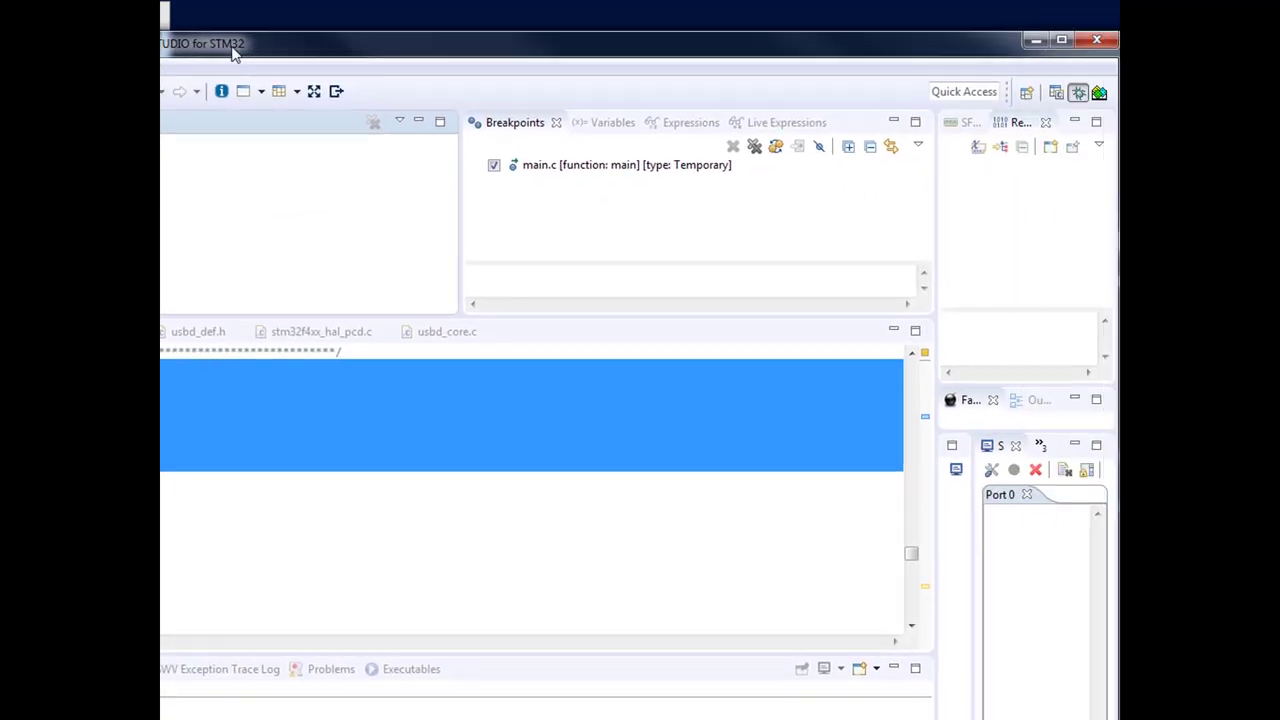
pyautogui.click(1062, 36)
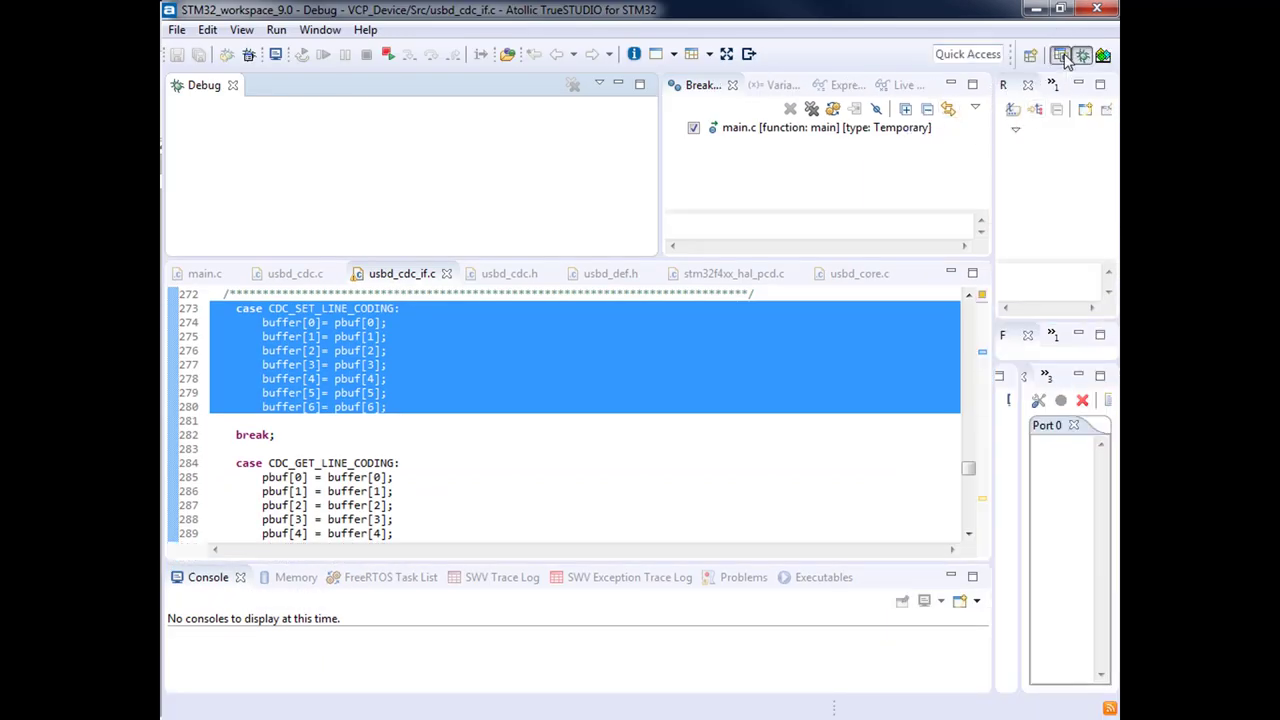
pyautogui.click(1060, 55)
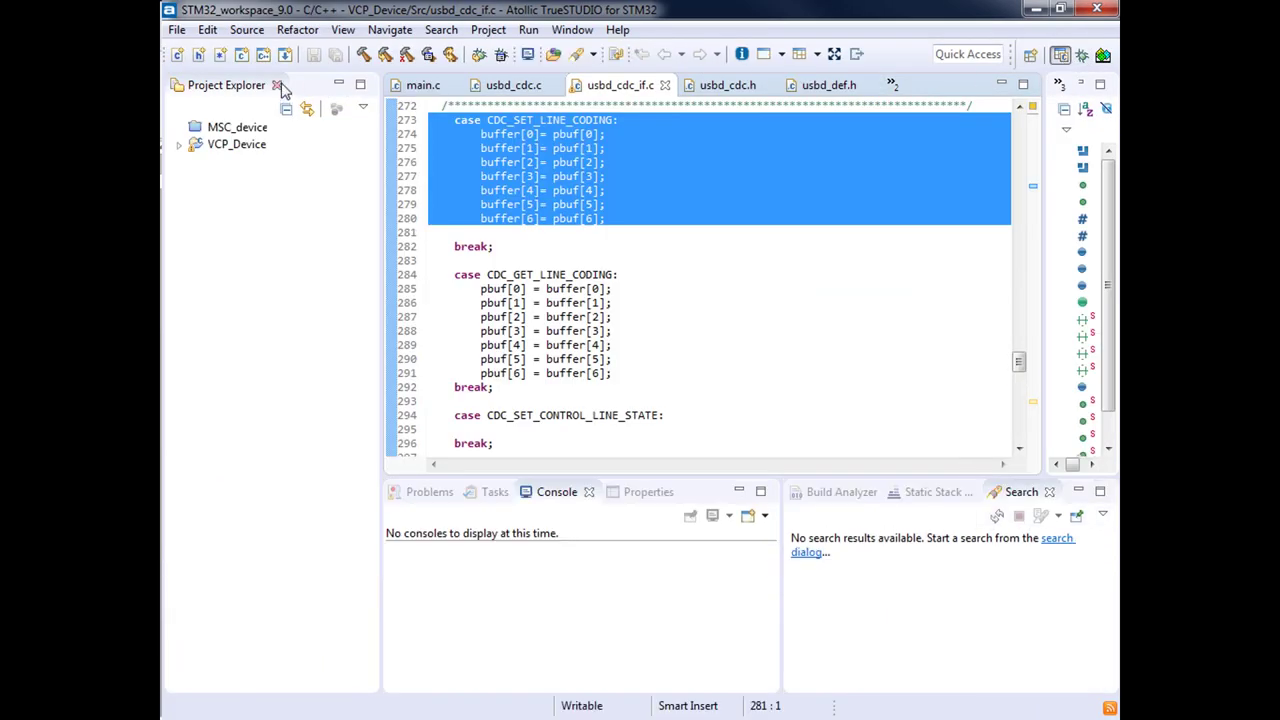
# Remove the VCP_Device and MSC_device projects from the workspace, keeping the VCP_Device contents on disk
pyautogui.rightClick(229, 146)
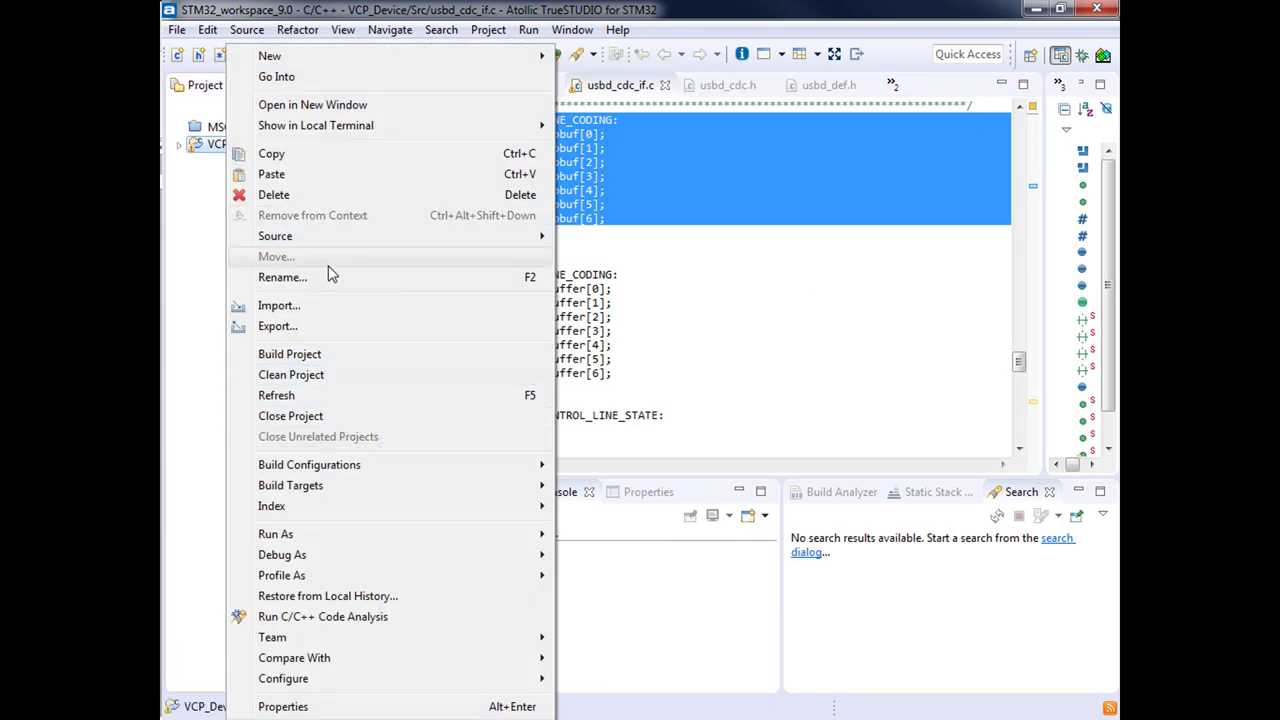
pyautogui.click(280, 194)
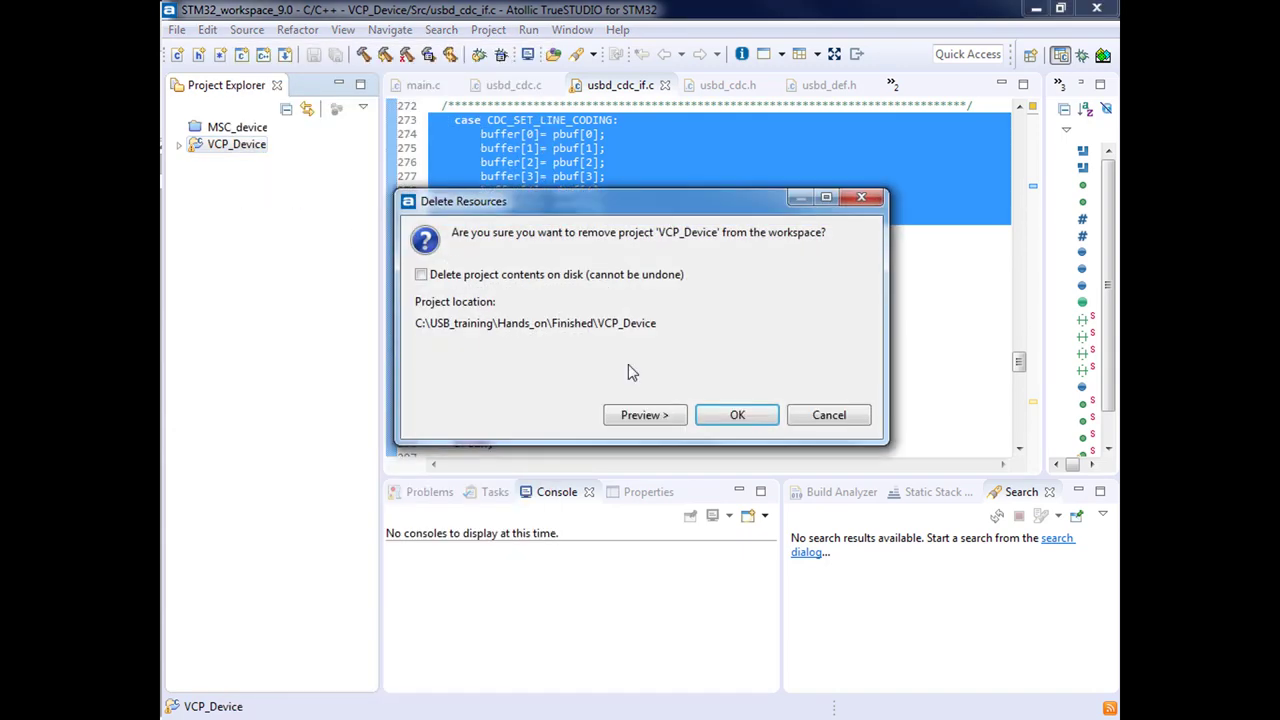
pyautogui.click(760, 413)
pyautogui.click(220, 132)
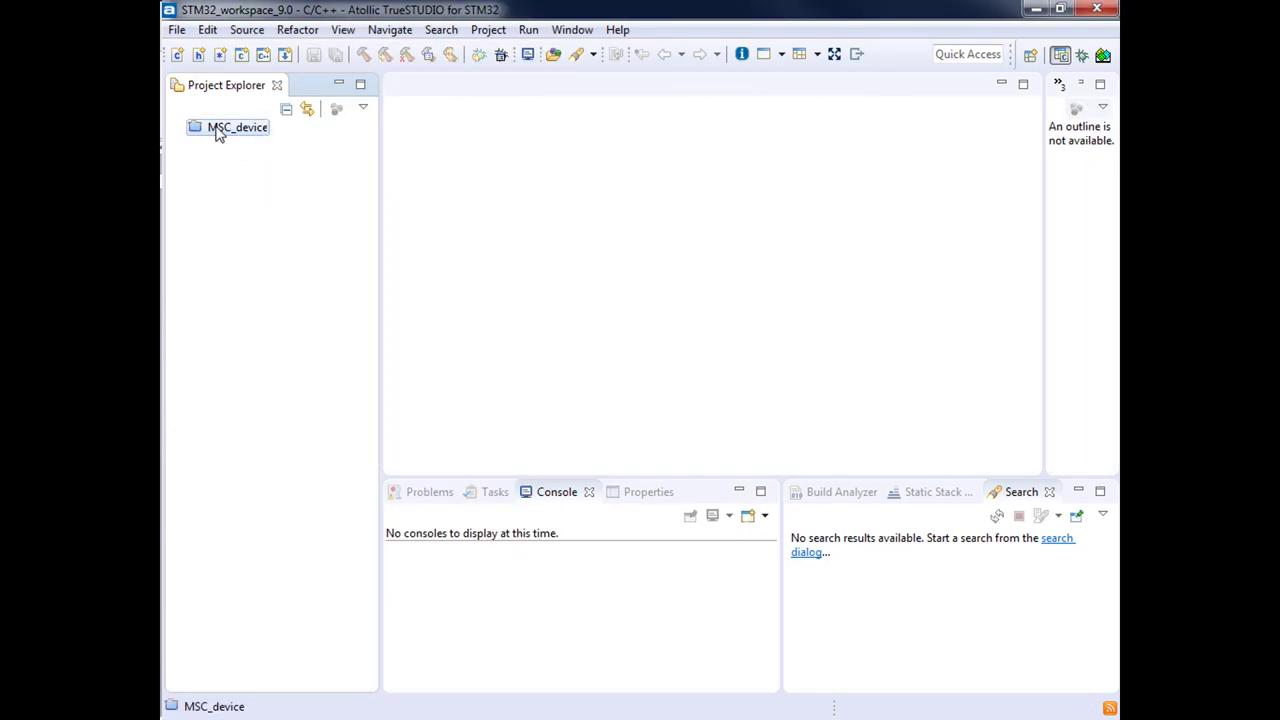
pyautogui.rightClick(218, 130)
pyautogui.click(305, 236)
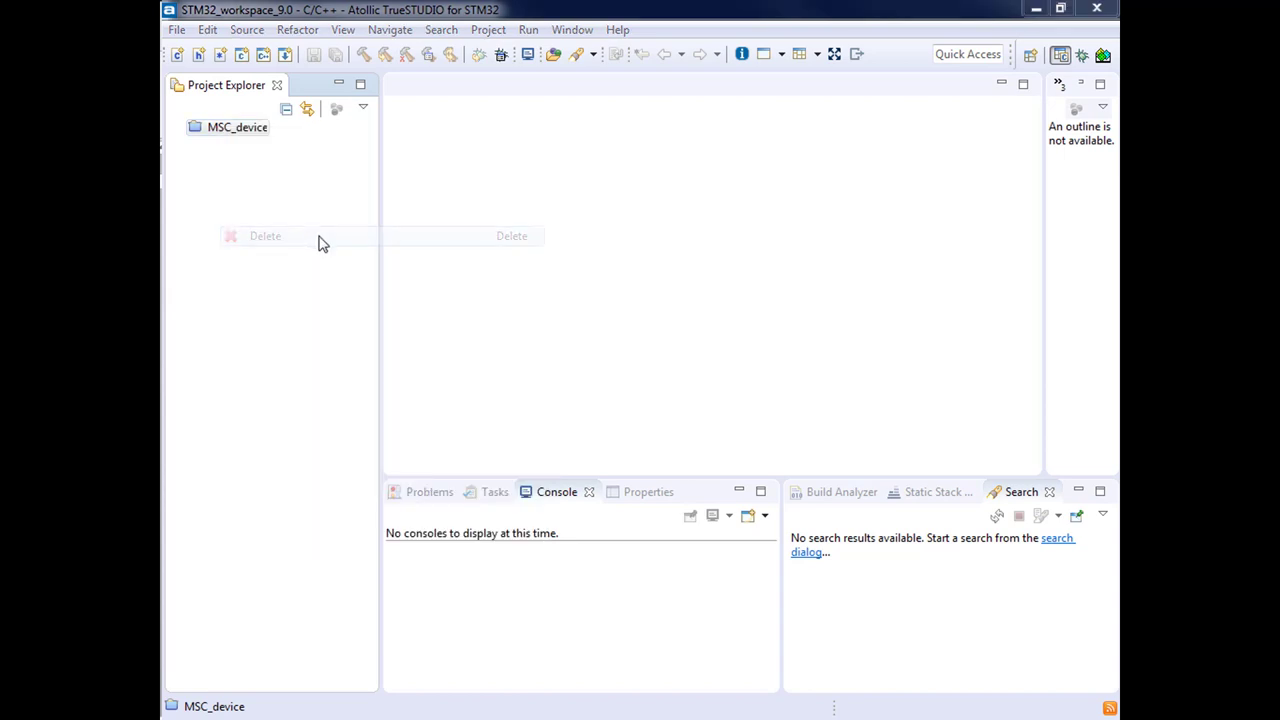
pyautogui.click(755, 414)
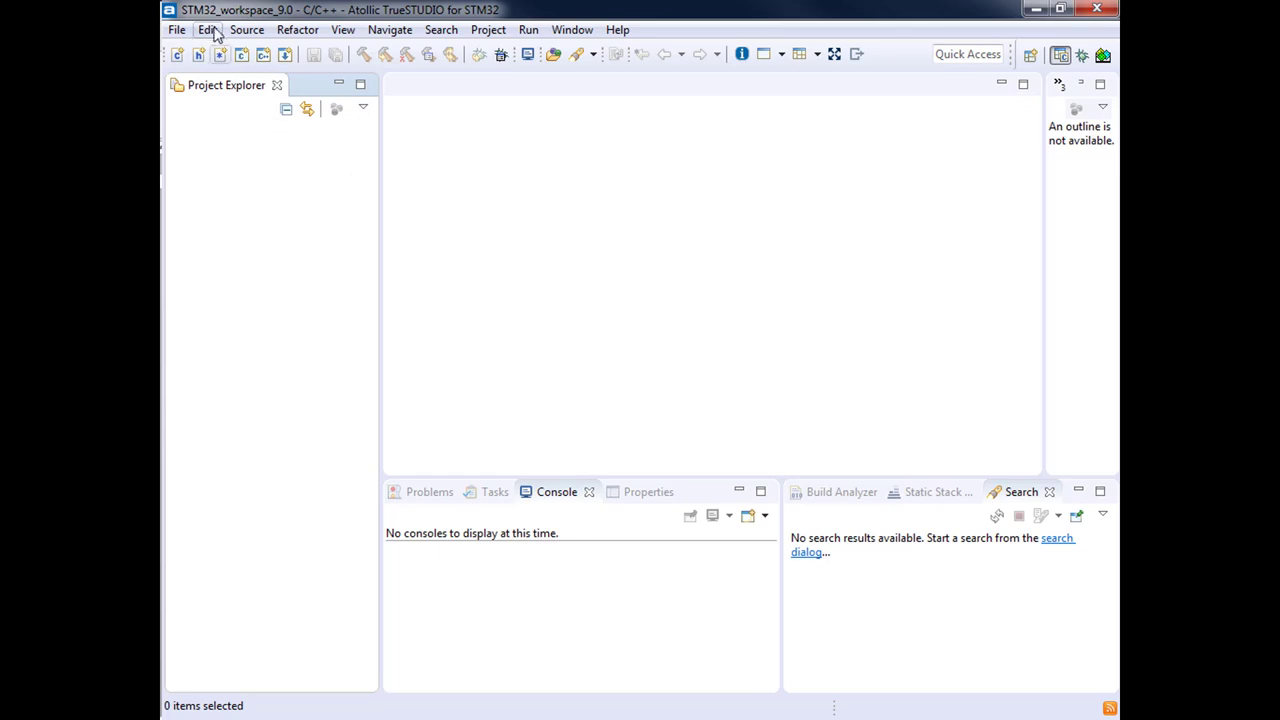
# Start an import using the Existing Projects into Workspace wizard
pyautogui.click(176, 31)
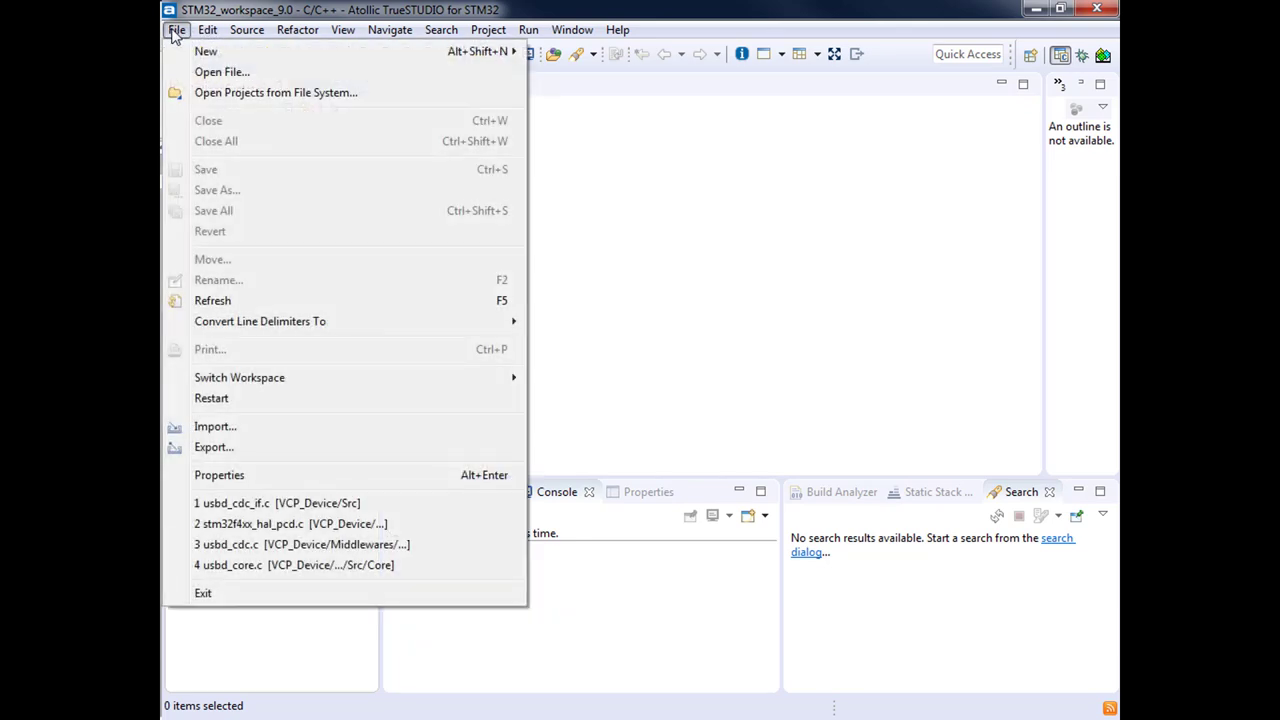
pyautogui.click(238, 428)
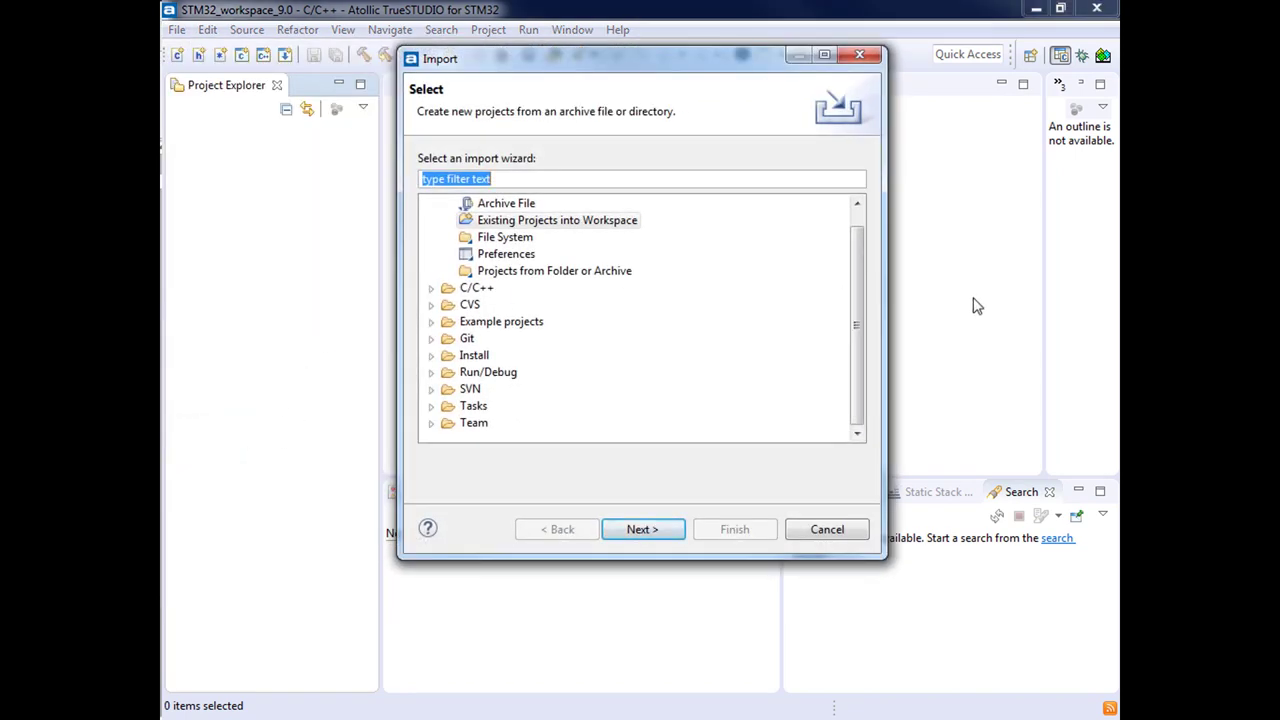
pyautogui.moveTo(860, 309); pyautogui.dragTo(871, 237)
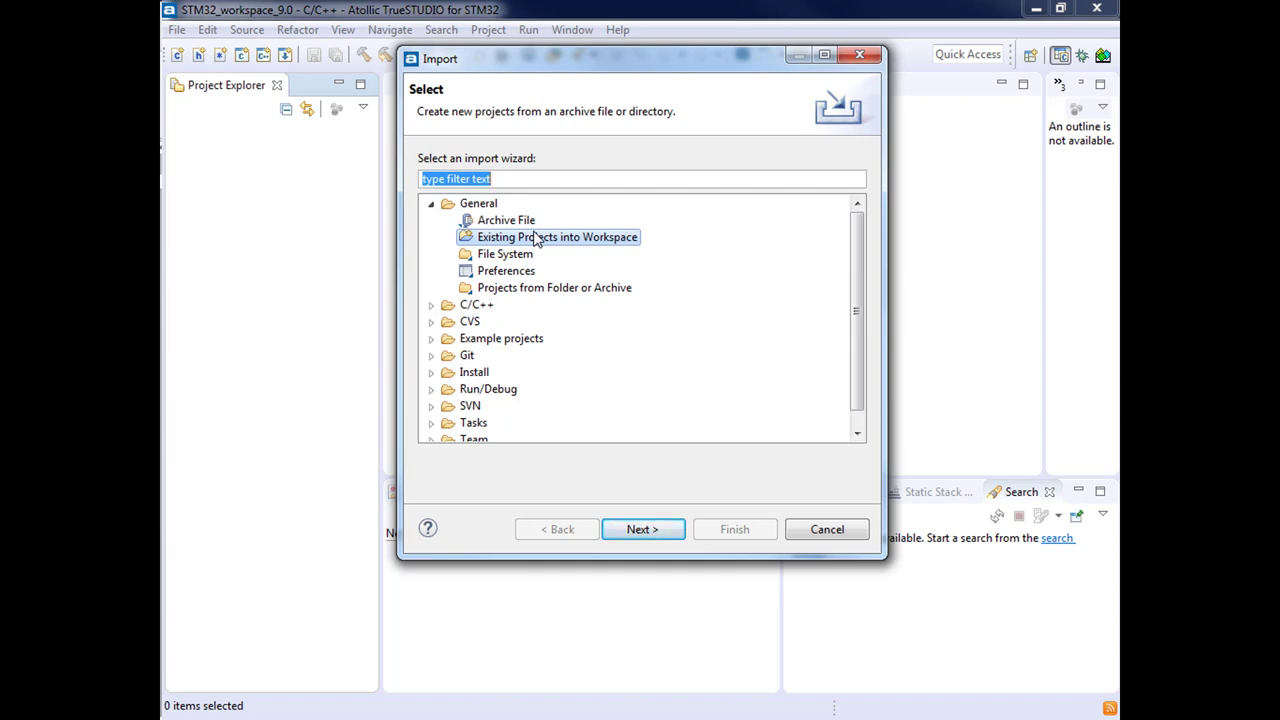
pyautogui.click(646, 532)
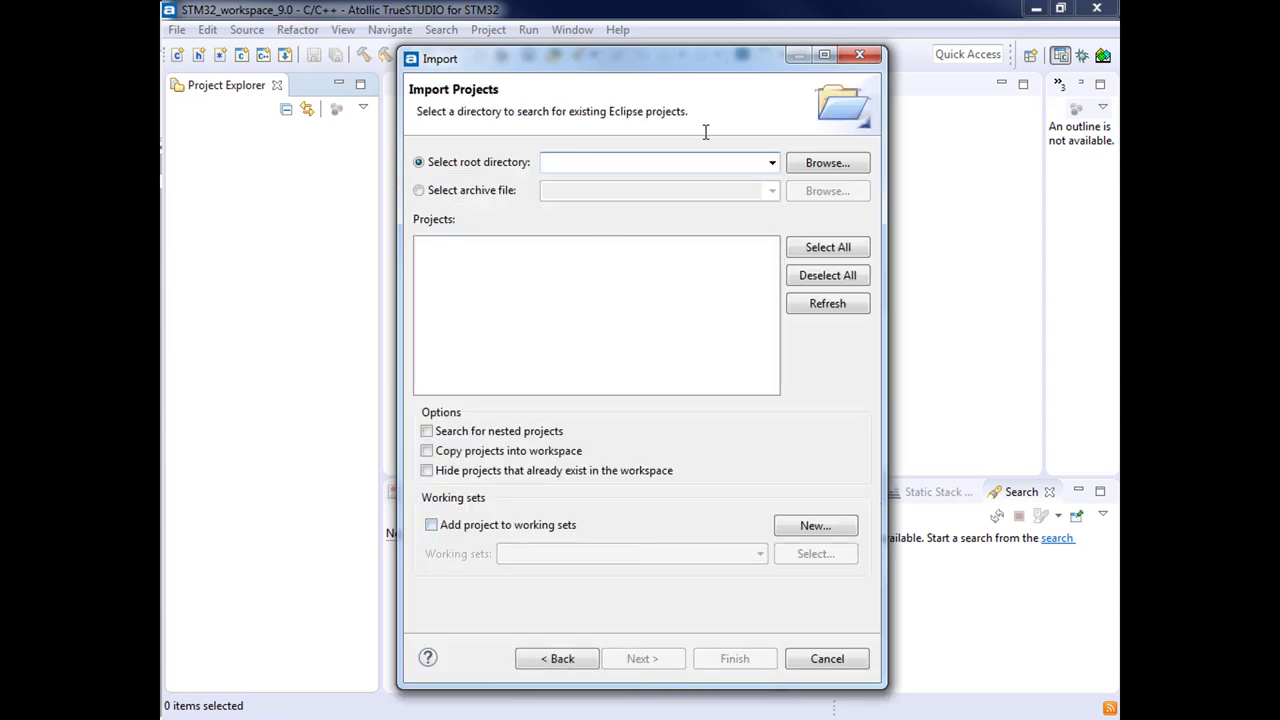
# Import the CDC_device project from the root directory C:\USB_training\Hands_on_milano\CDC_device, widening the import dialog to read the full path
pyautogui.click(822, 164)
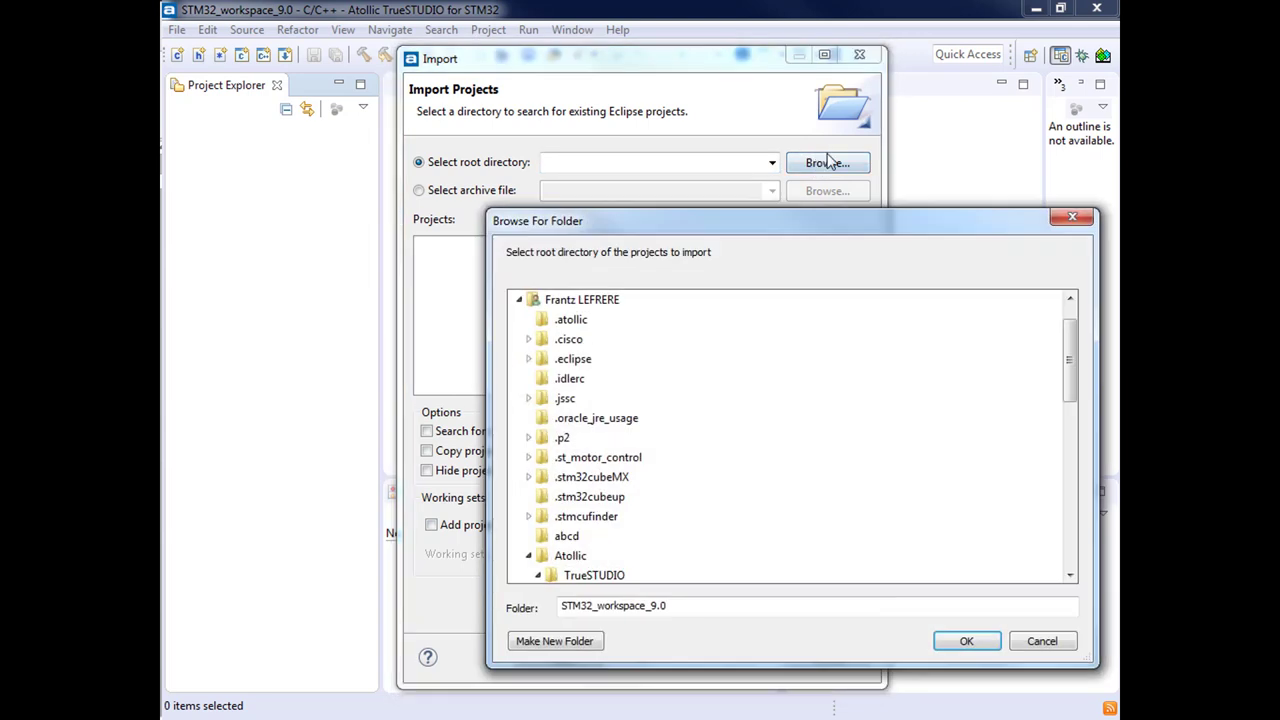
pyautogui.click(514, 300)
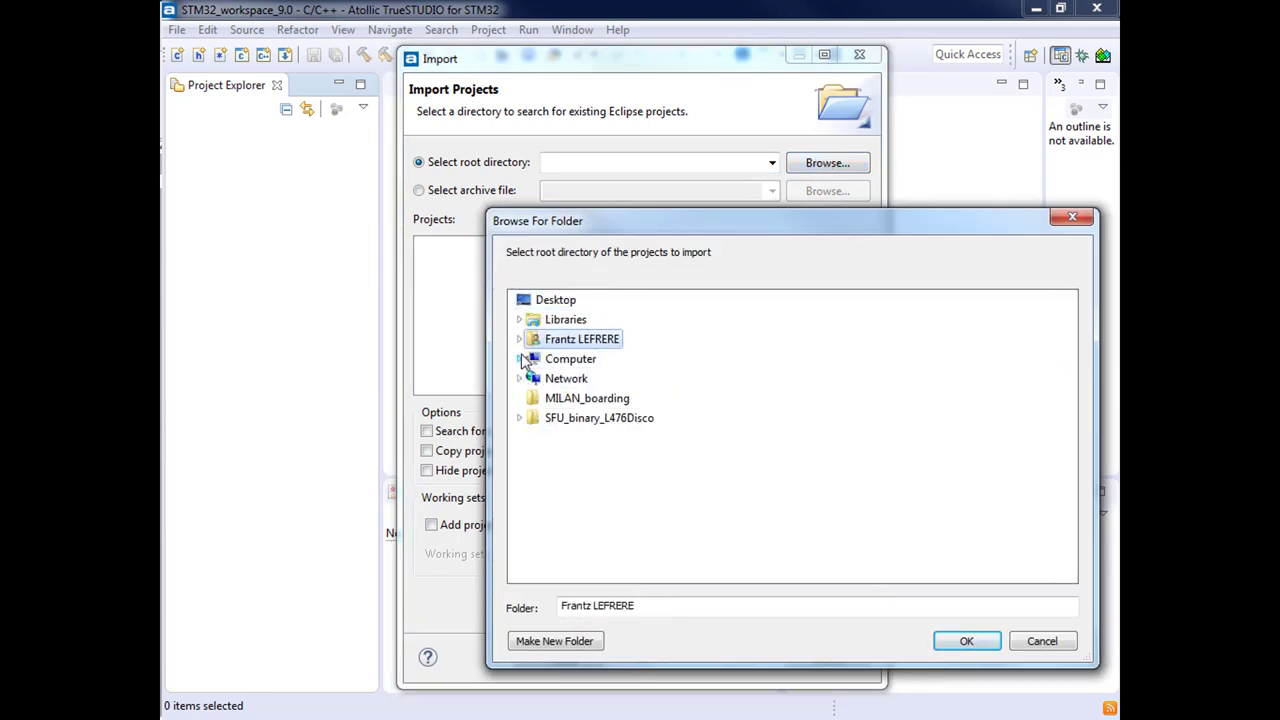
pyautogui.click(519, 359)
pyautogui.click(529, 379)
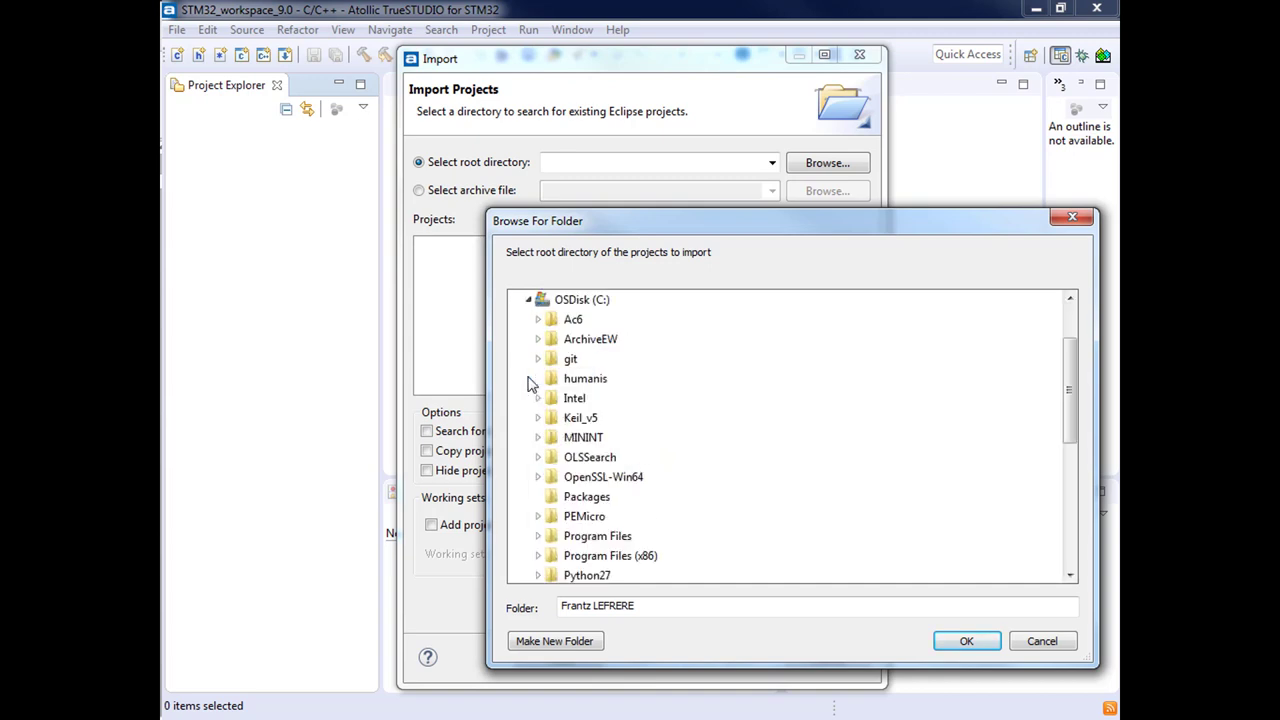
pyautogui.scroll(-5, 651, 414)
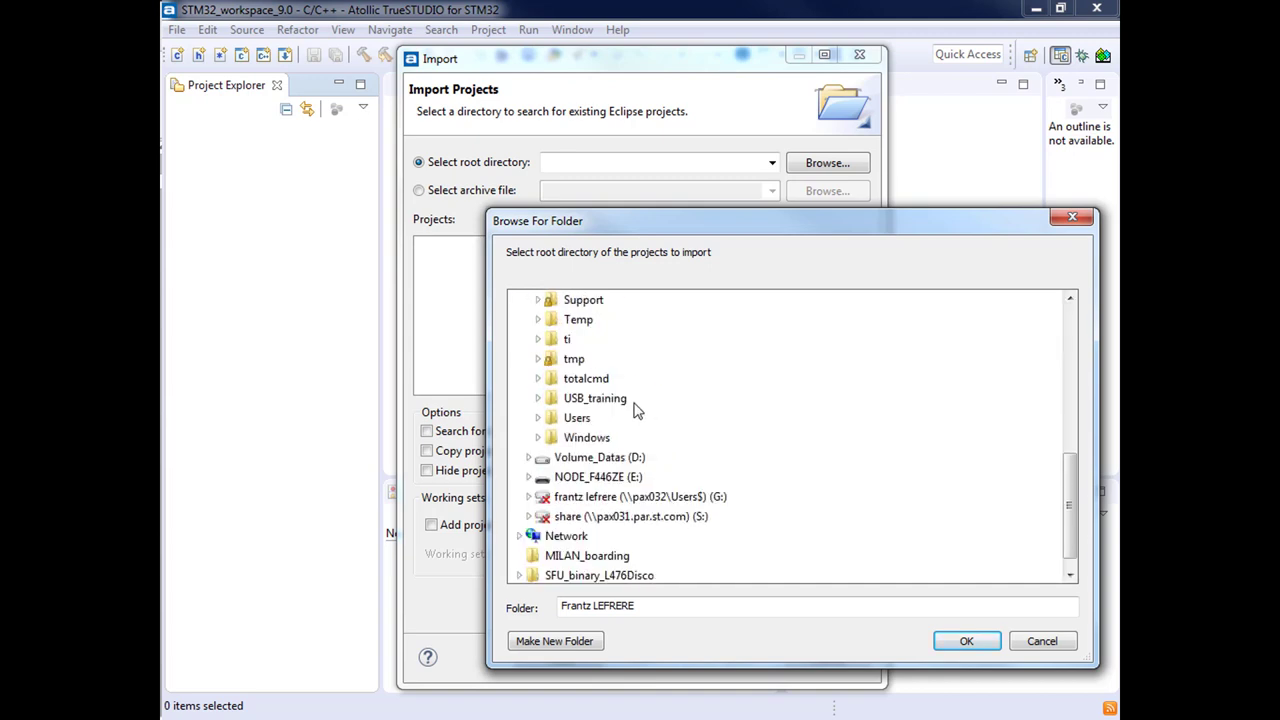
pyautogui.click(605, 398)
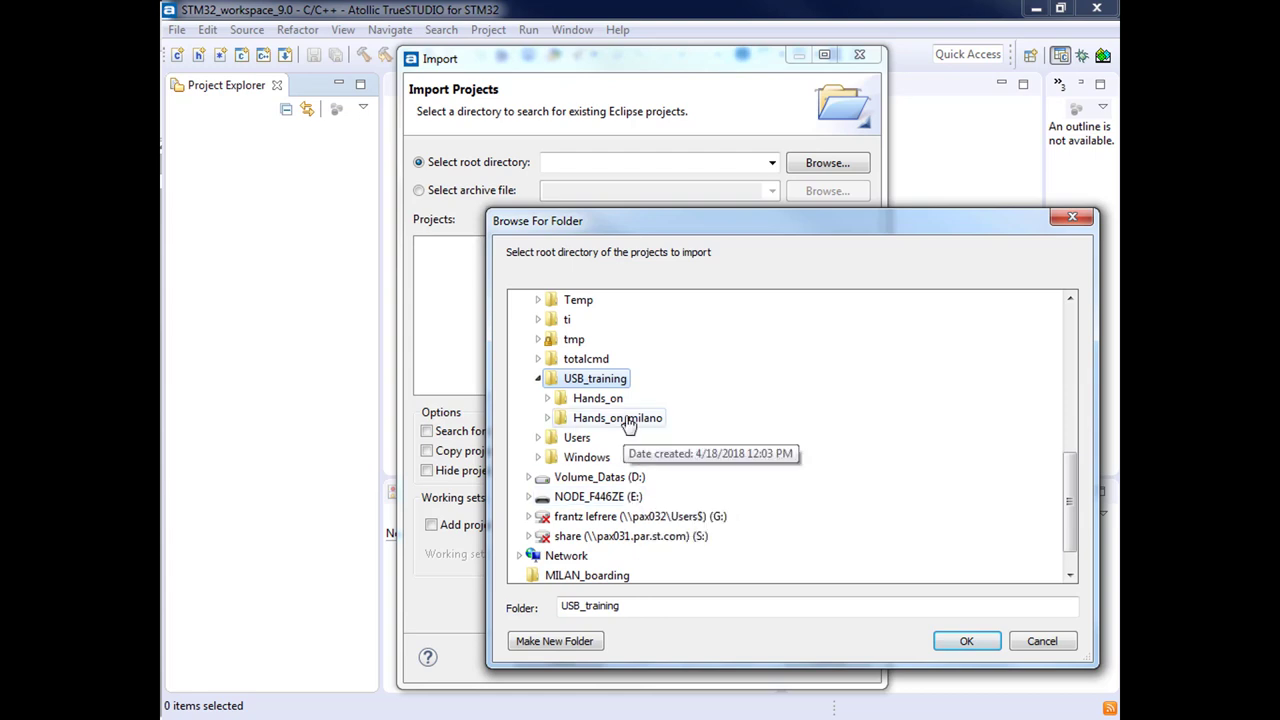
pyautogui.click(628, 424)
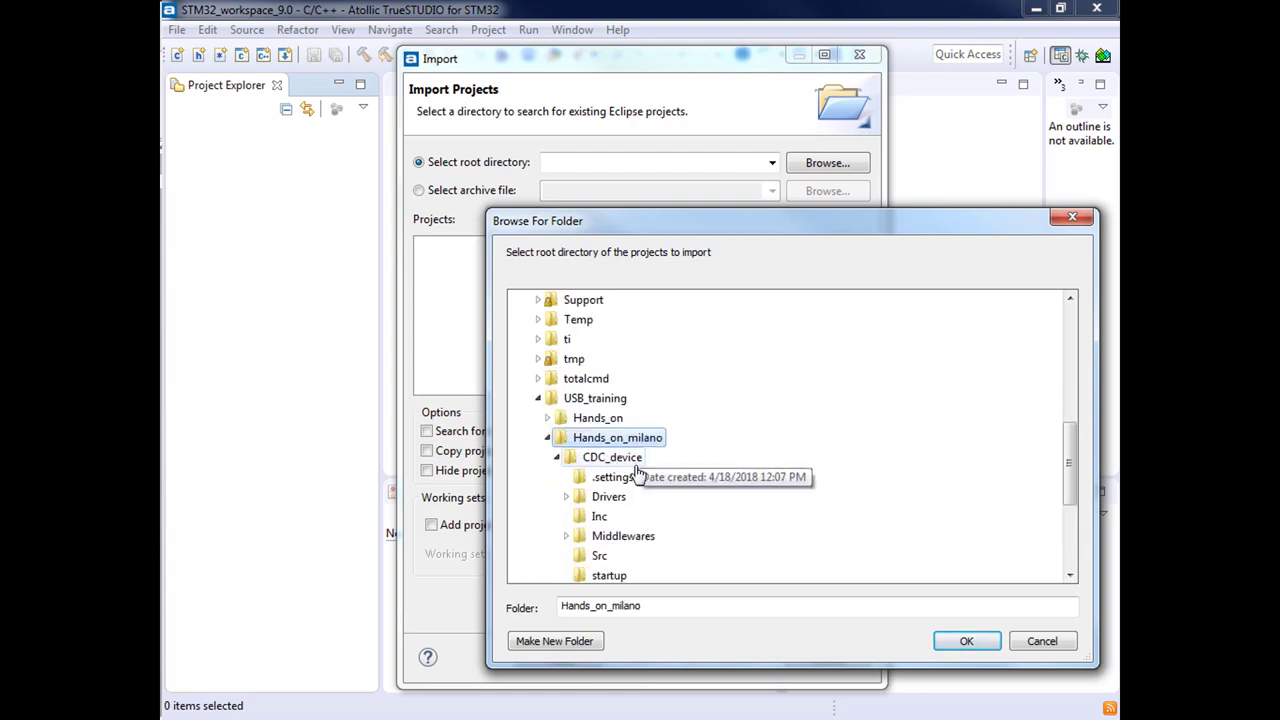
pyautogui.click(618, 458)
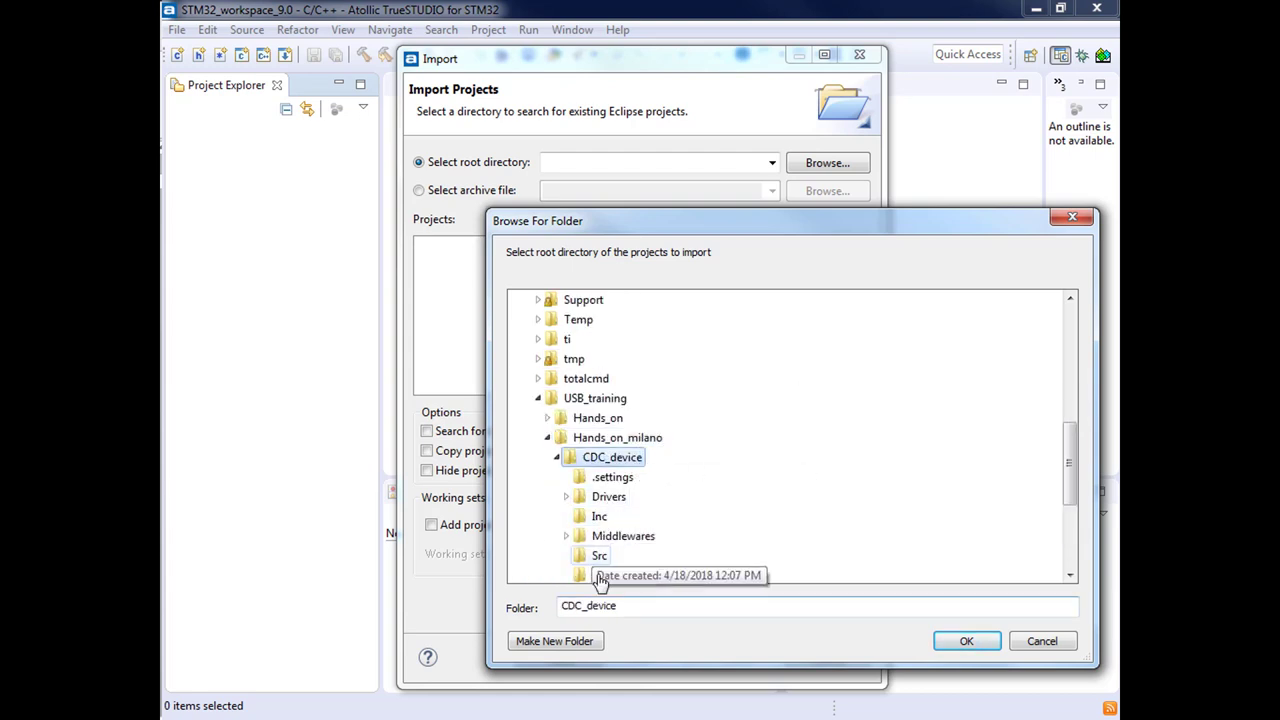
pyautogui.click(985, 640)
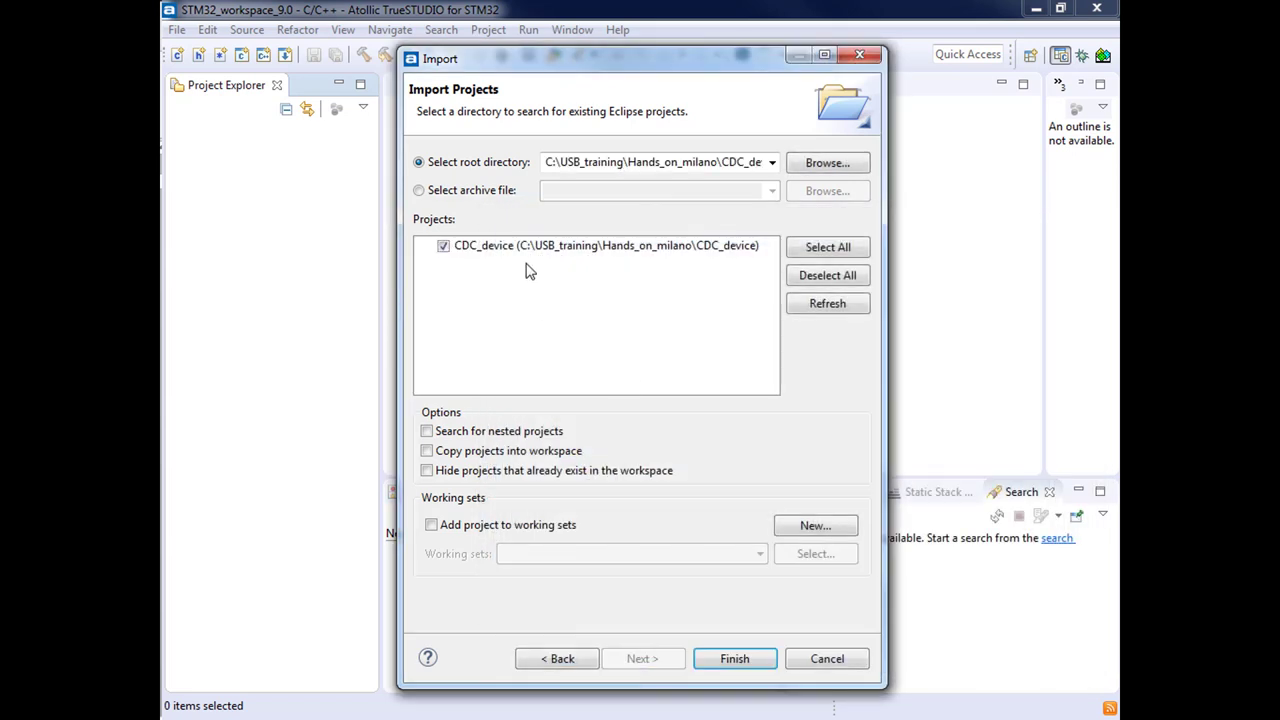
pyautogui.moveTo(397, 307); pyautogui.dragTo(282, 307)
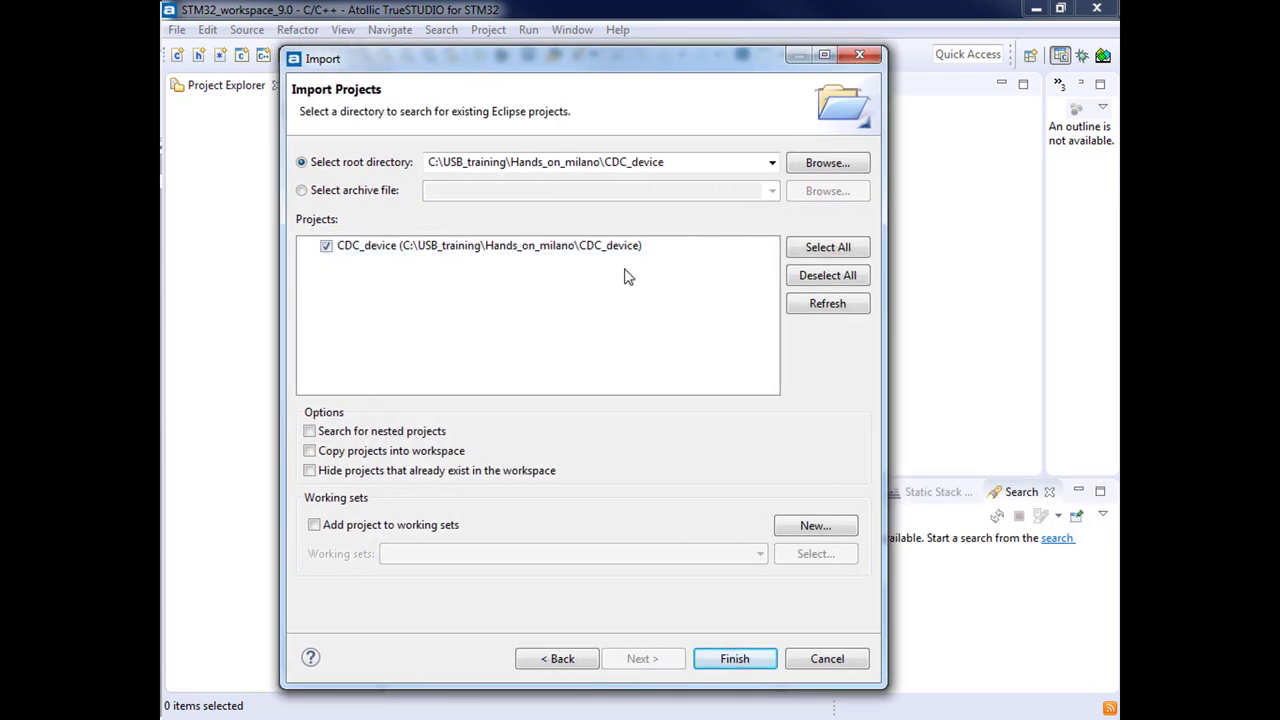
pyautogui.click(735, 659)
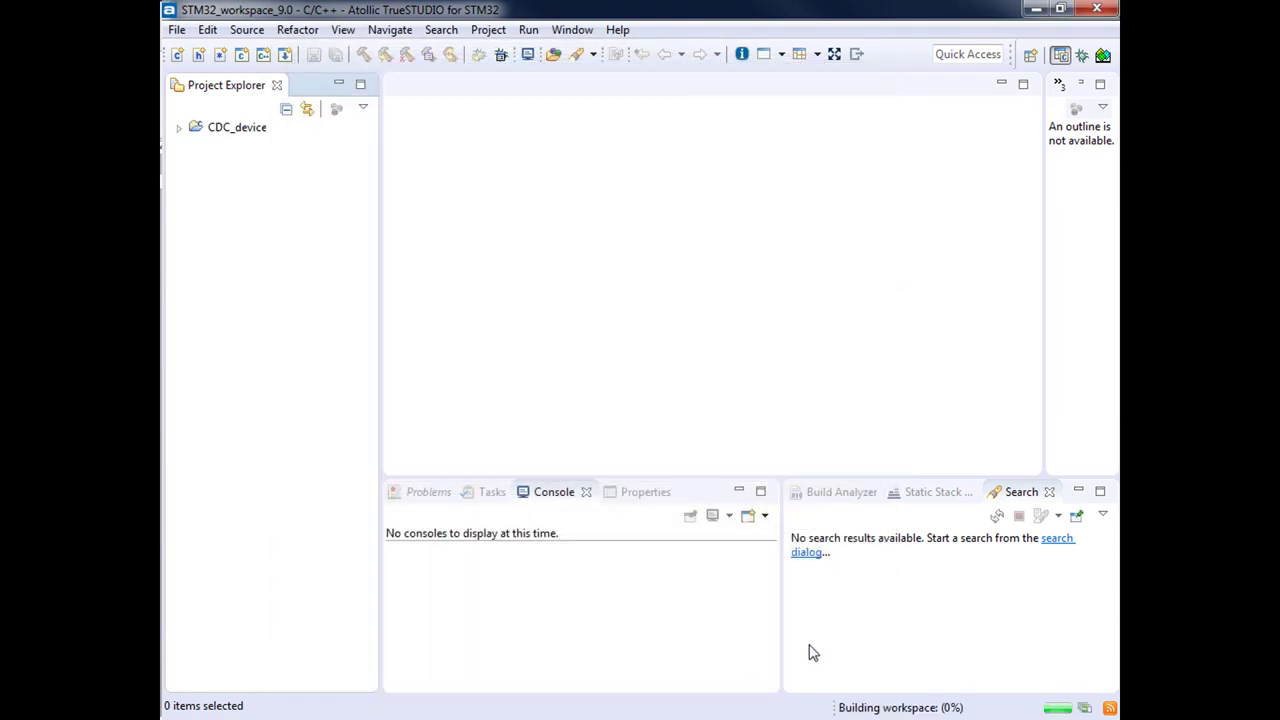
# Expand the CDC_device project with its Src and Middlewares/ST folders, and widen the Project Explorer to fit the full names
pyautogui.click(180, 131)
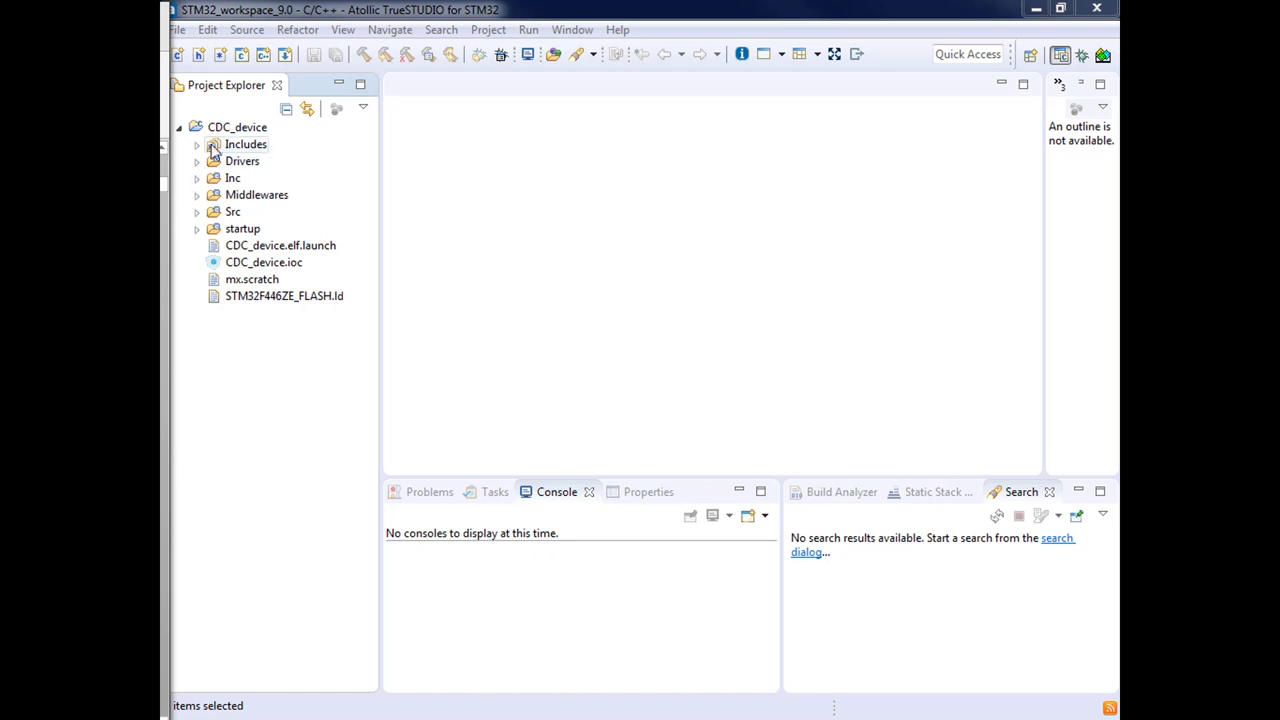
pyautogui.click(198, 213)
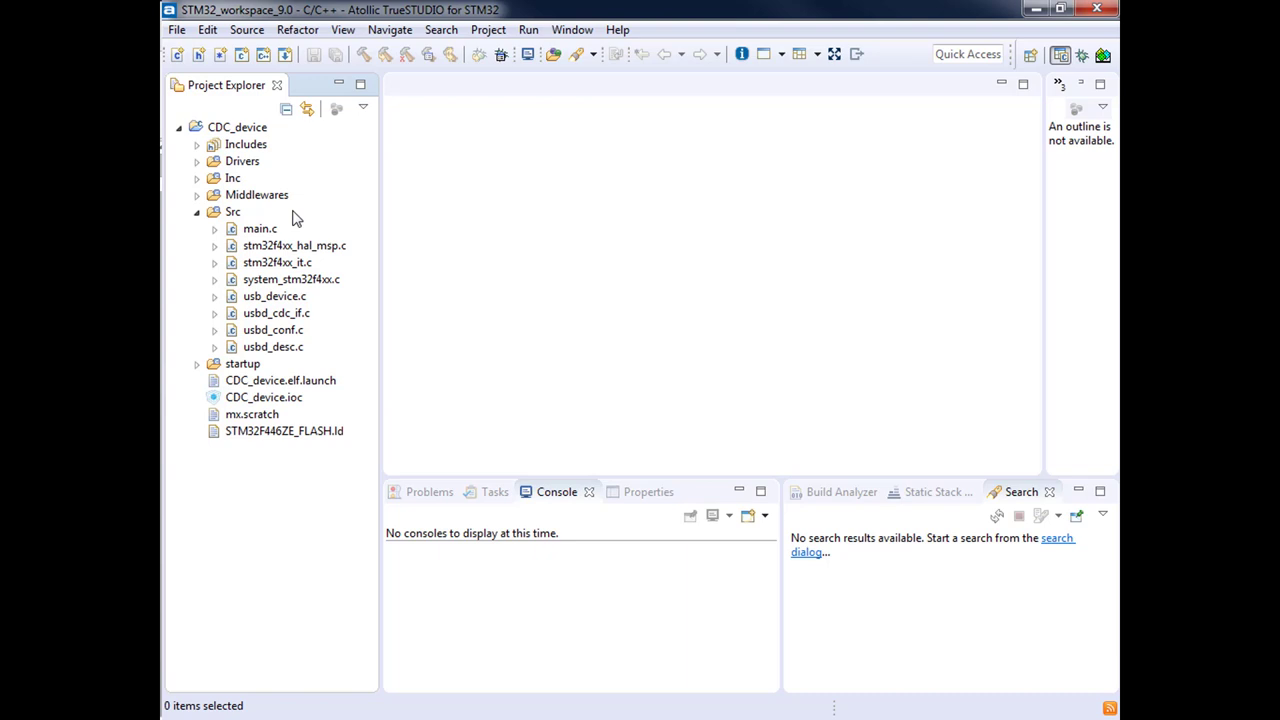
pyautogui.click(196, 197)
pyautogui.click(214, 212)
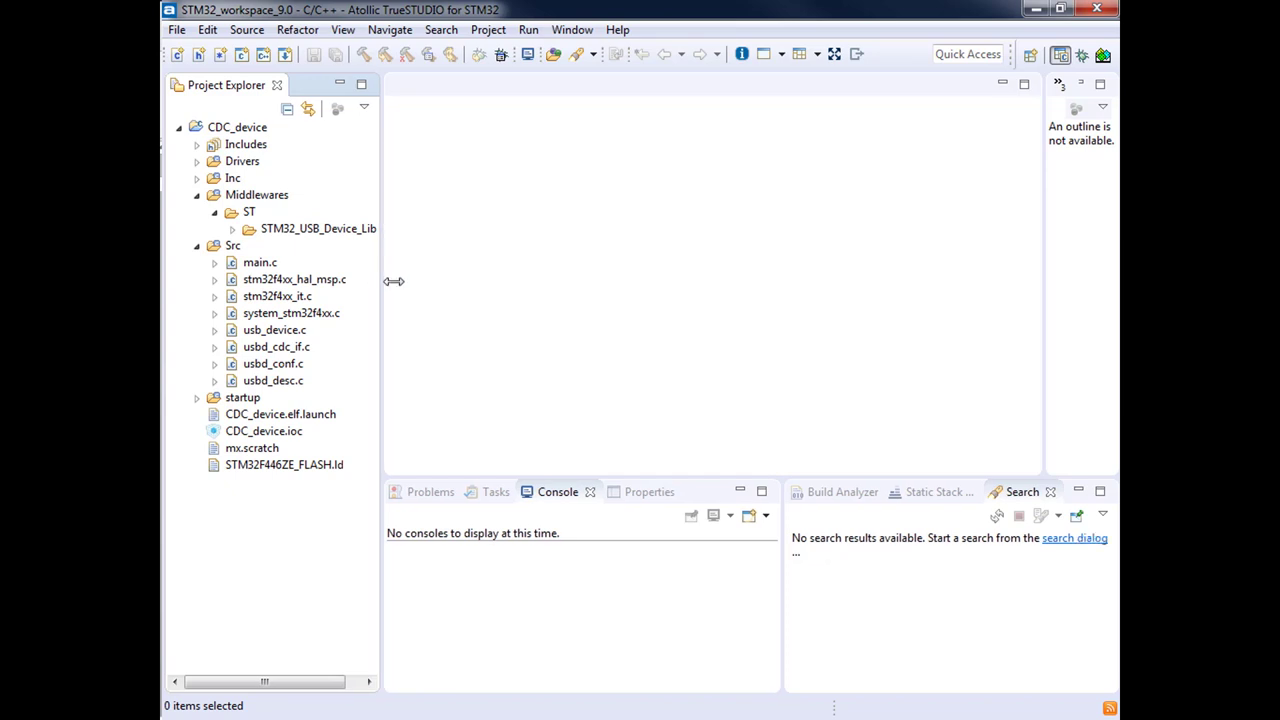
pyautogui.moveTo(390, 280); pyautogui.dragTo(686, 278)
# Expand STM32_USB_Device_Library to examine the source files of its CDC class and its Core
pyautogui.click(232, 209)
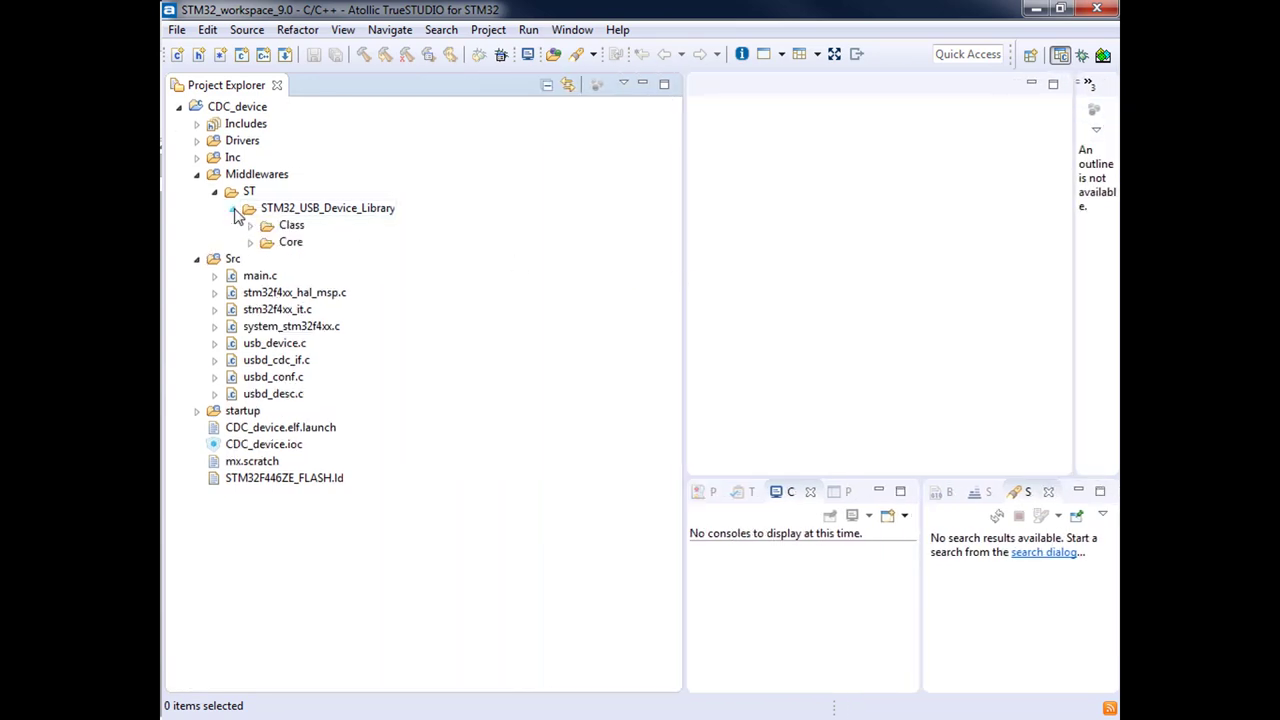
pyautogui.click(251, 243)
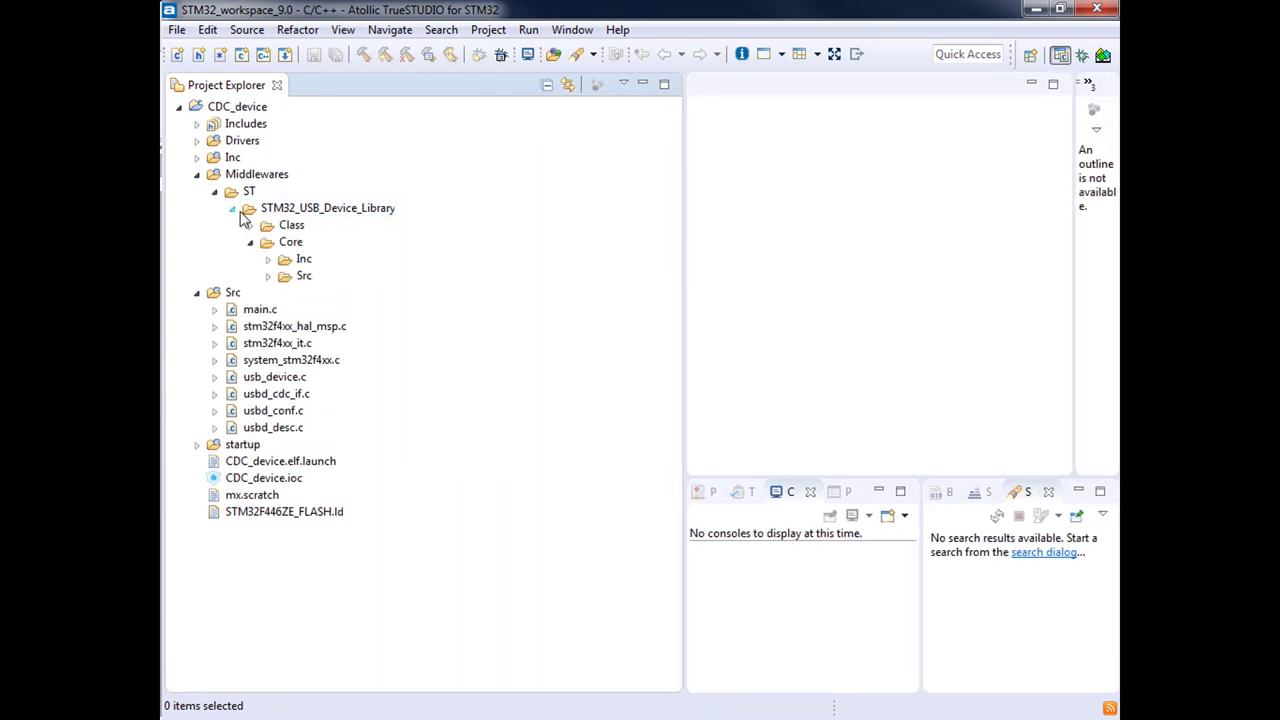
pyautogui.click(251, 226)
pyautogui.click(268, 242)
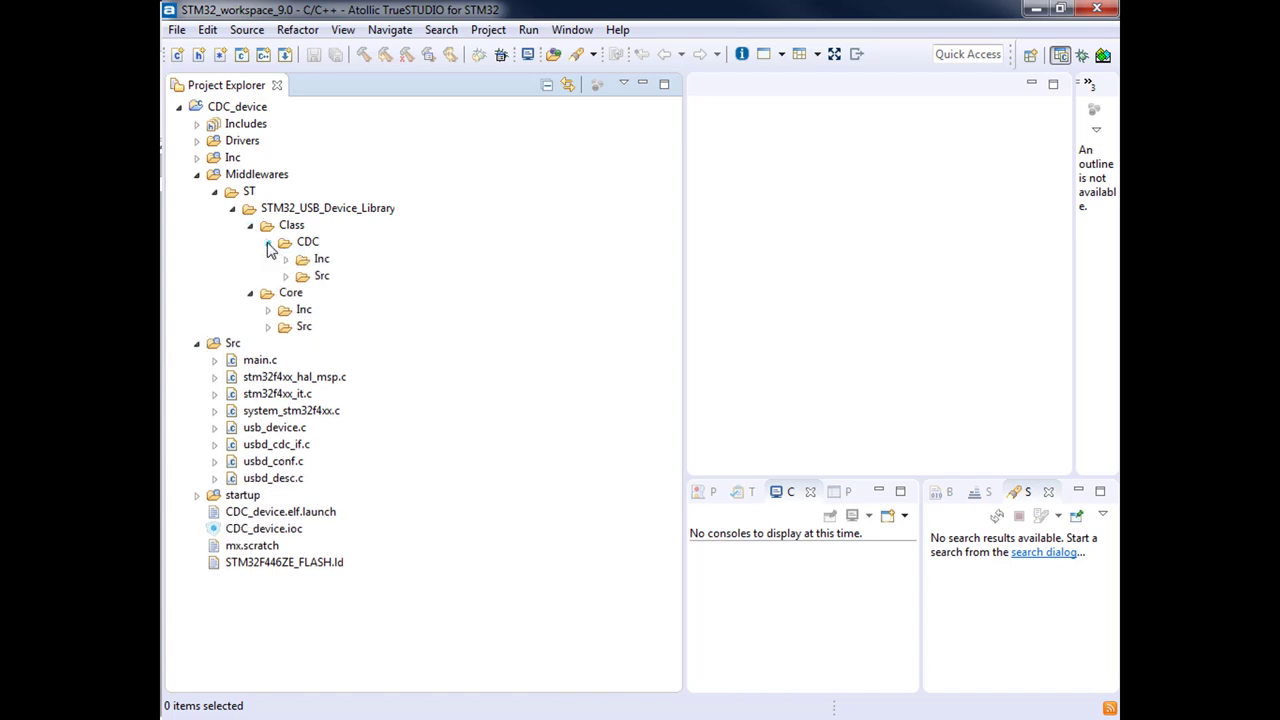
pyautogui.click(286, 276)
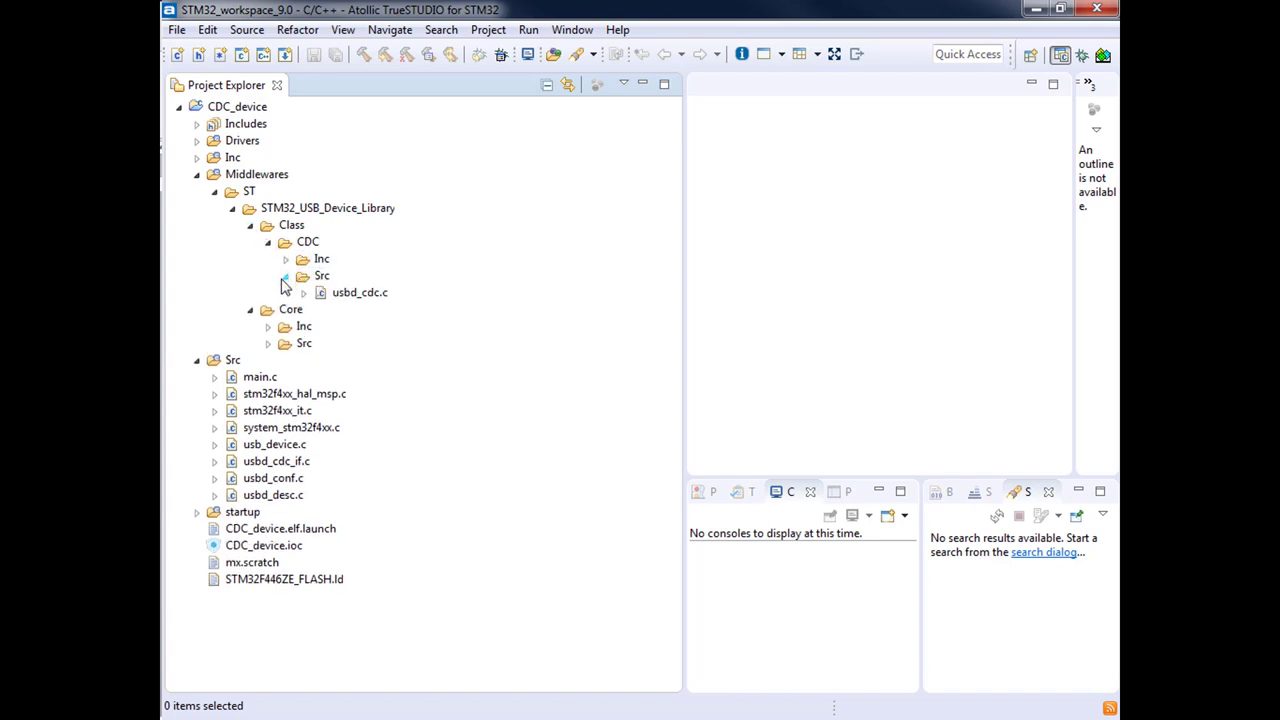
pyautogui.click(268, 344)
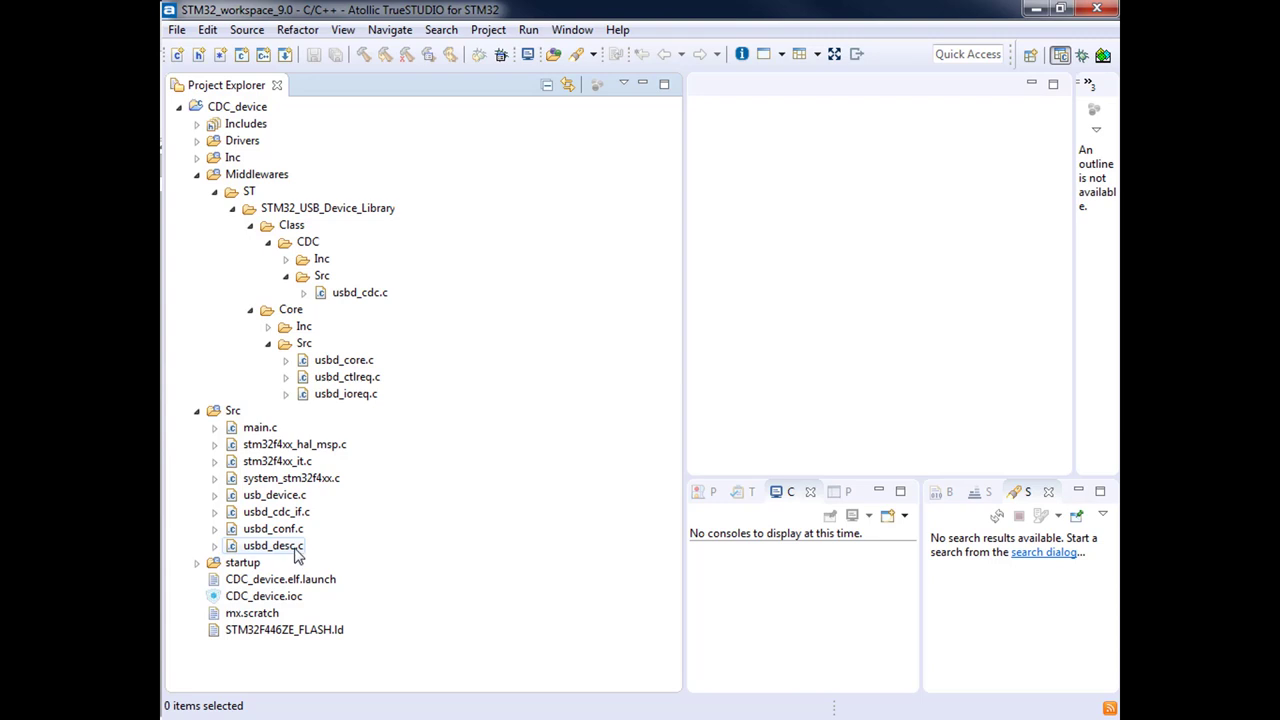
# Examine the source files of STM32F4xx_HAL_Driver under Drivers, including stm32f4xx_hal.c, and collapse the driver folder again
pyautogui.click(197, 141)
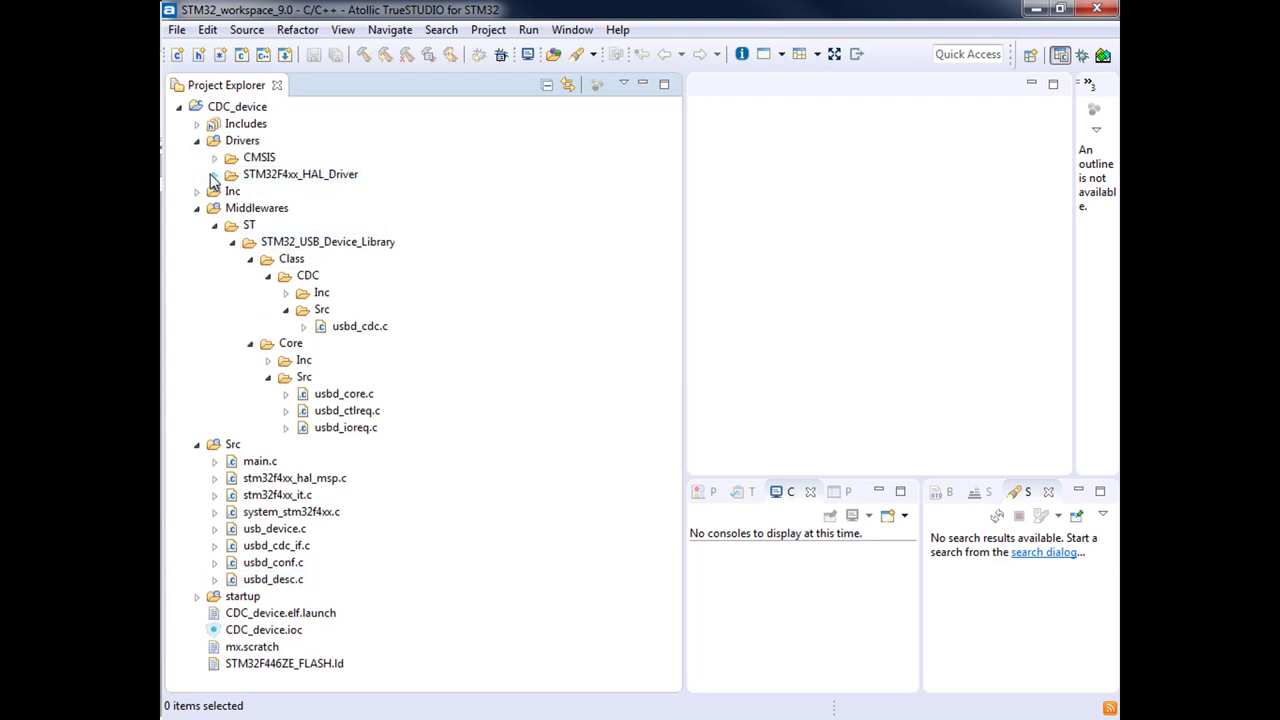
pyautogui.click(214, 174)
pyautogui.click(232, 208)
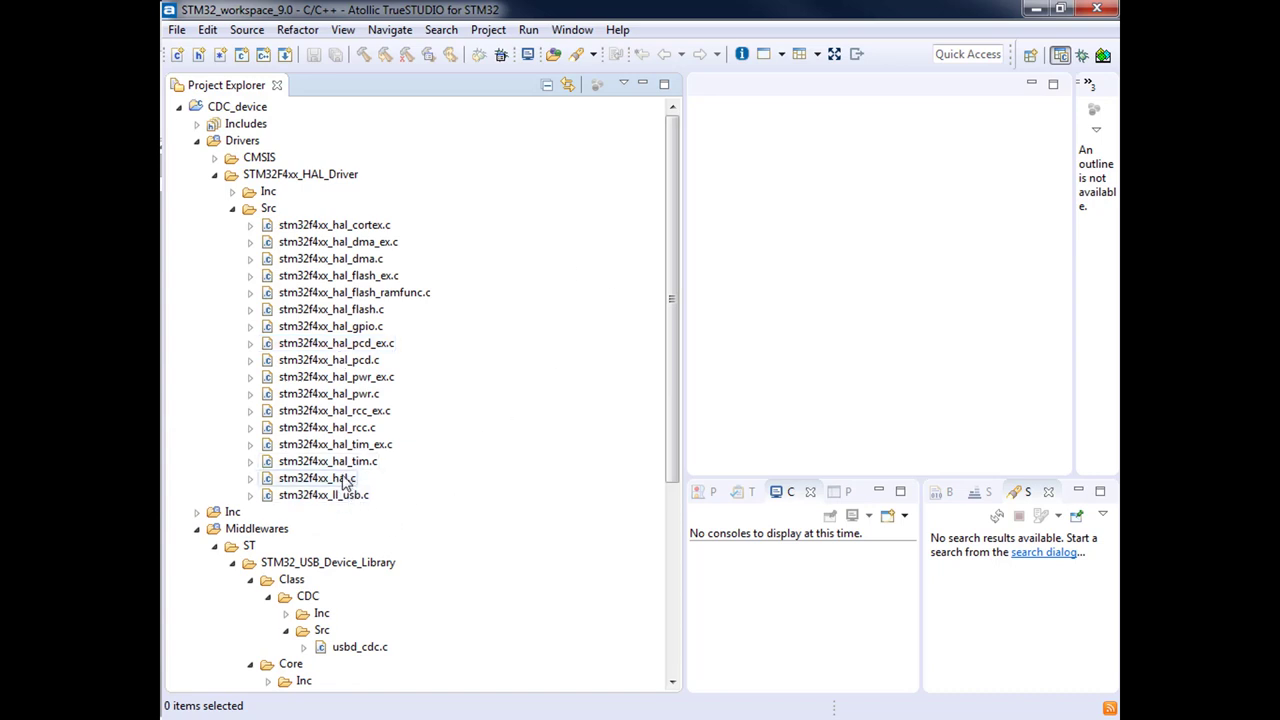
pyautogui.click(347, 479)
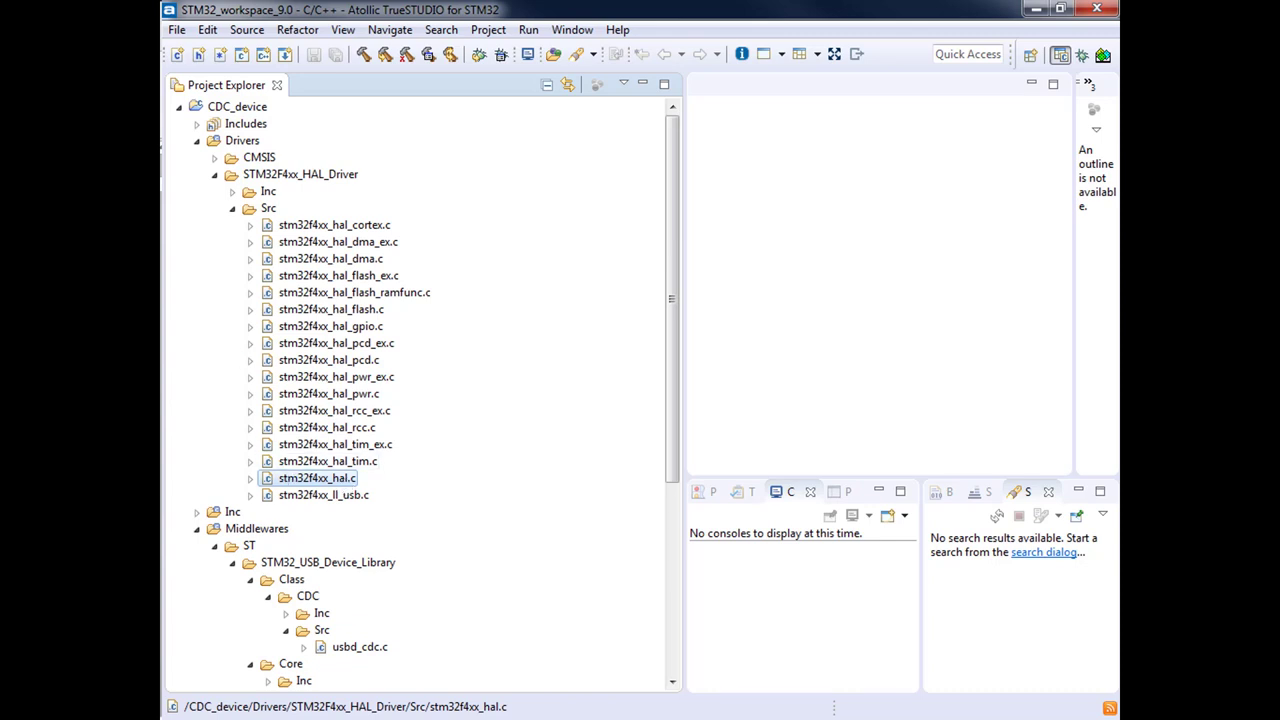
pyautogui.click(214, 175)
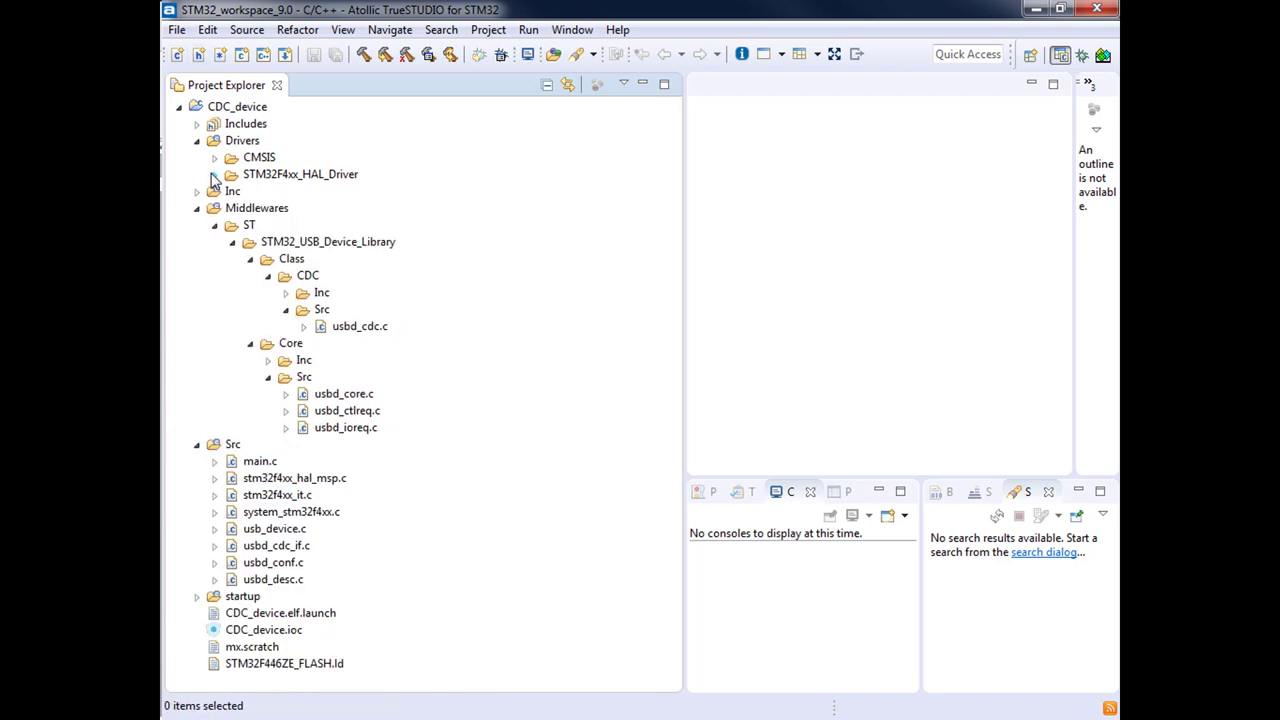